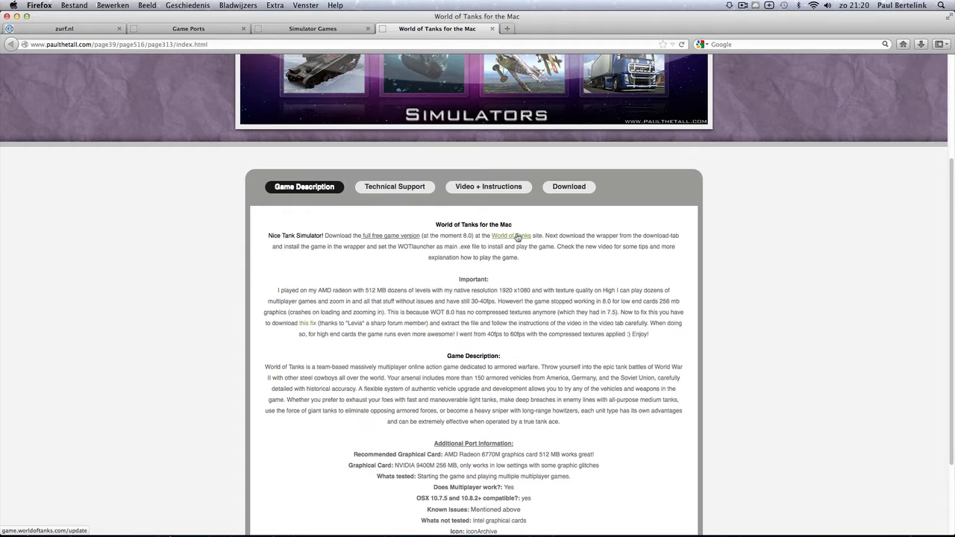
Step: Open the World of Tanks site link in a new tab, view its game download page, and close that tab
{"action": "right_click", "coordinate": [518, 237]}
{"action": "left_click", "coordinate": [534, 242]}
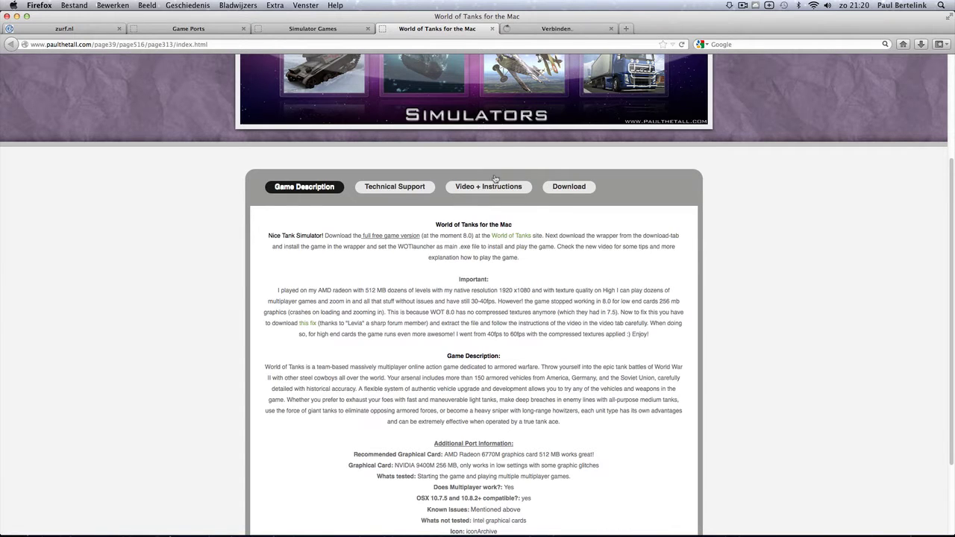
{"action": "left_click", "coordinate": [556, 28]}
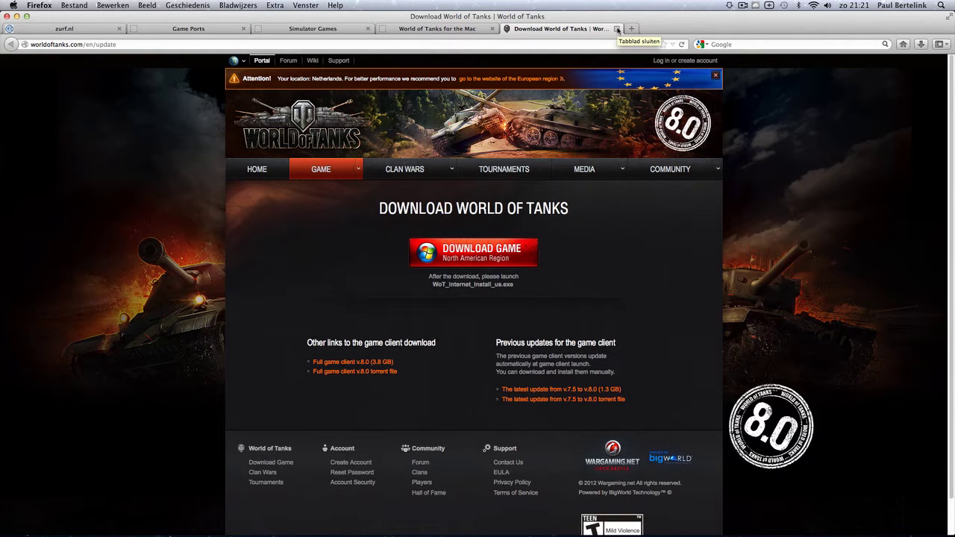
{"action": "left_click", "coordinate": [616, 30]}
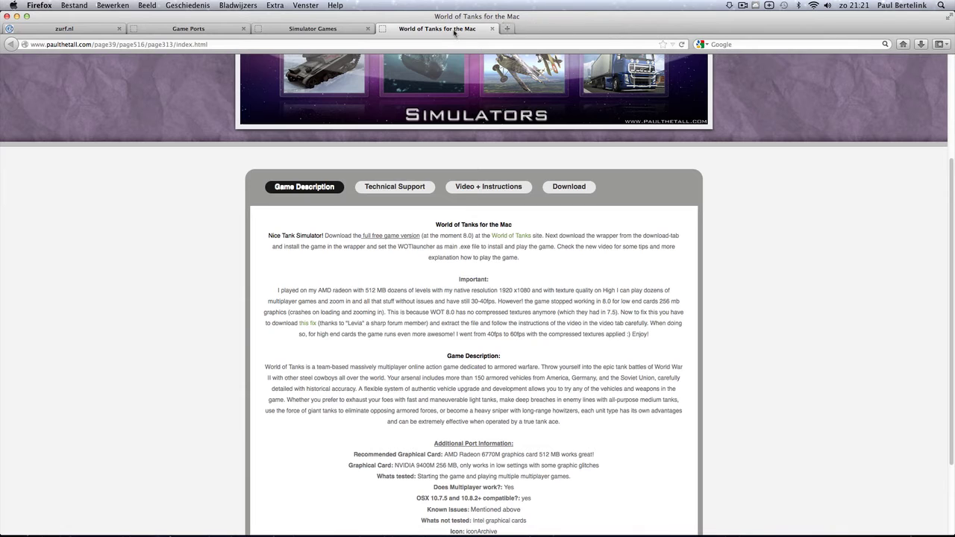
Step: Download the wrapper file World of Tanks.dmg from the game port page, save it, and minimize the browser window
{"action": "left_click", "coordinate": [574, 188]}
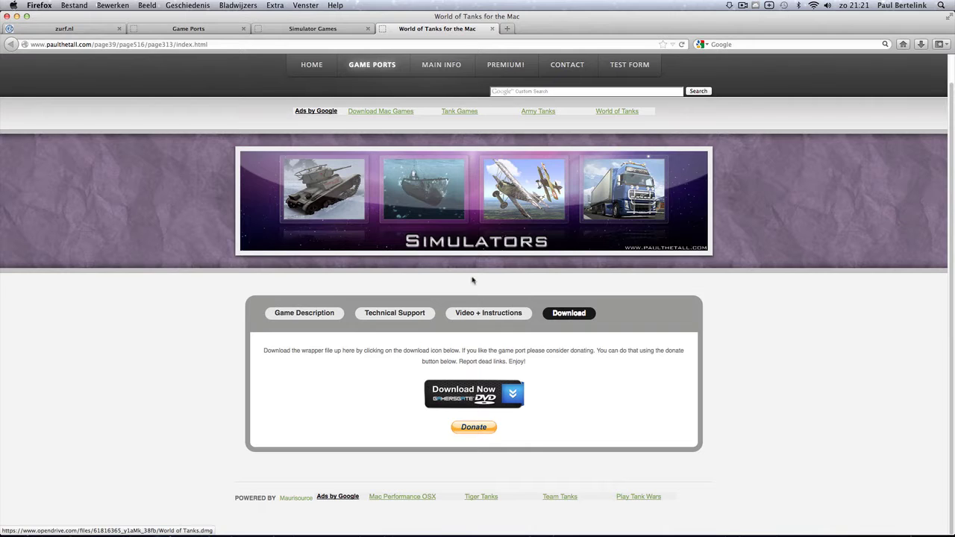
{"action": "left_click", "coordinate": [462, 394]}
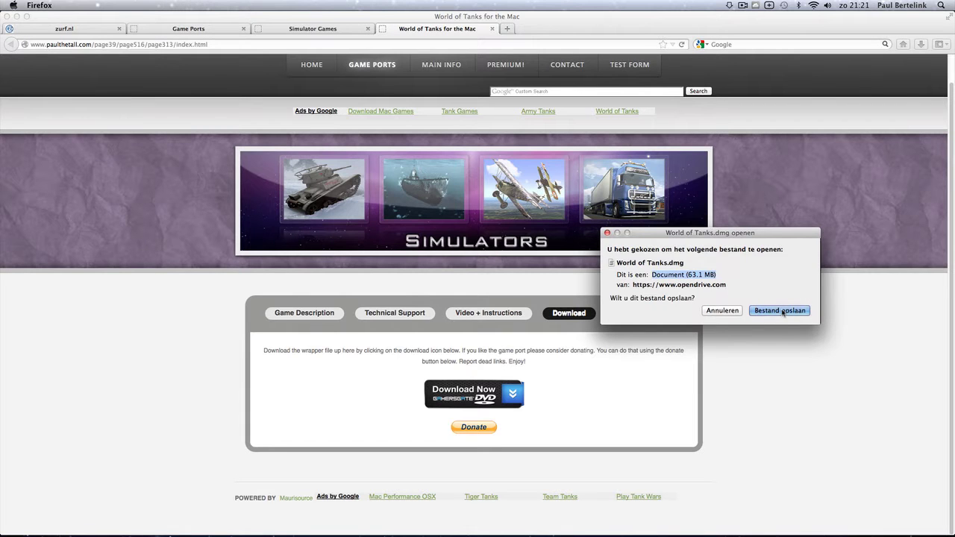
{"action": "left_click", "coordinate": [781, 312]}
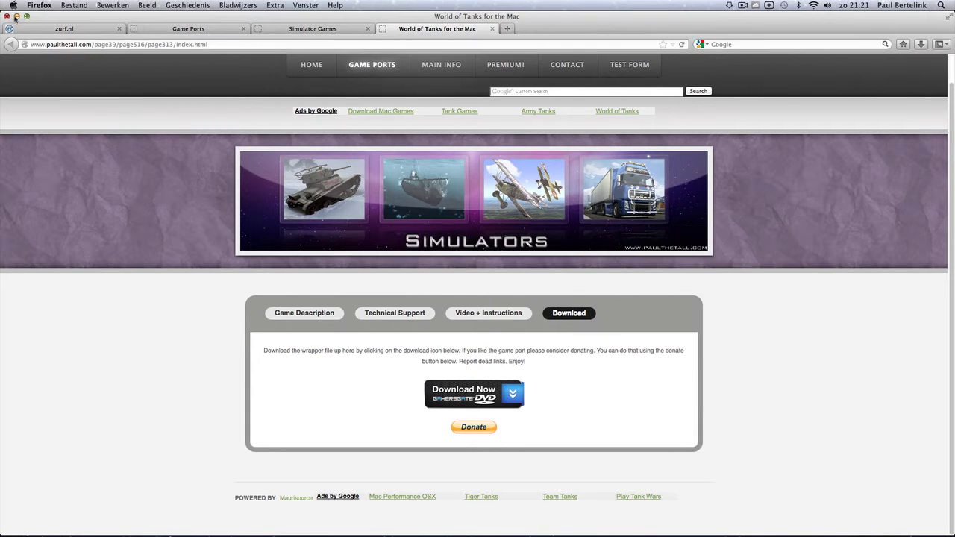
{"action": "left_click", "coordinate": [17, 15]}
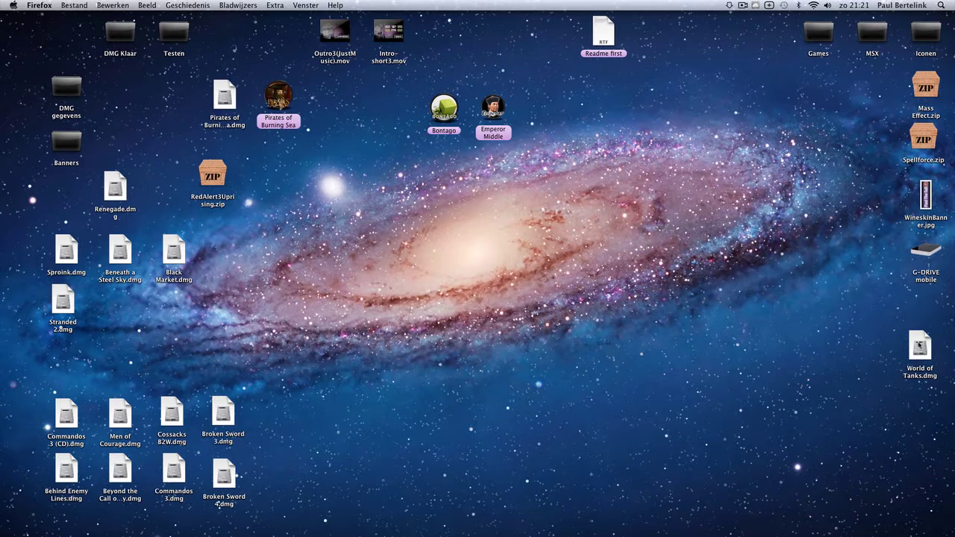
Step: Move World of Tanks.dmg to a free spot on the desktop, open it, and accept its license agreement
{"action": "left_click_drag", "start_coordinate": [919, 345], "coordinate": [841, 330]}
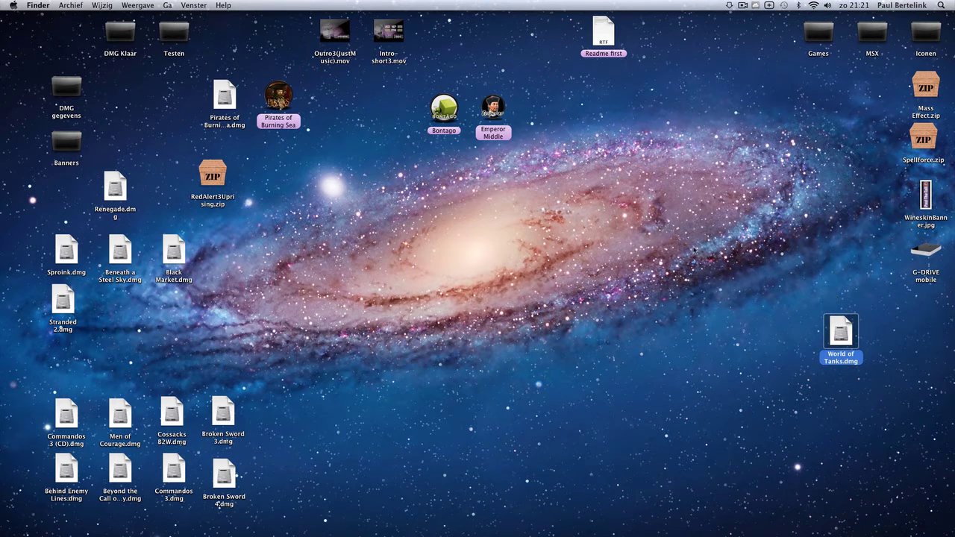
{"action": "key", "text": "super+o"}
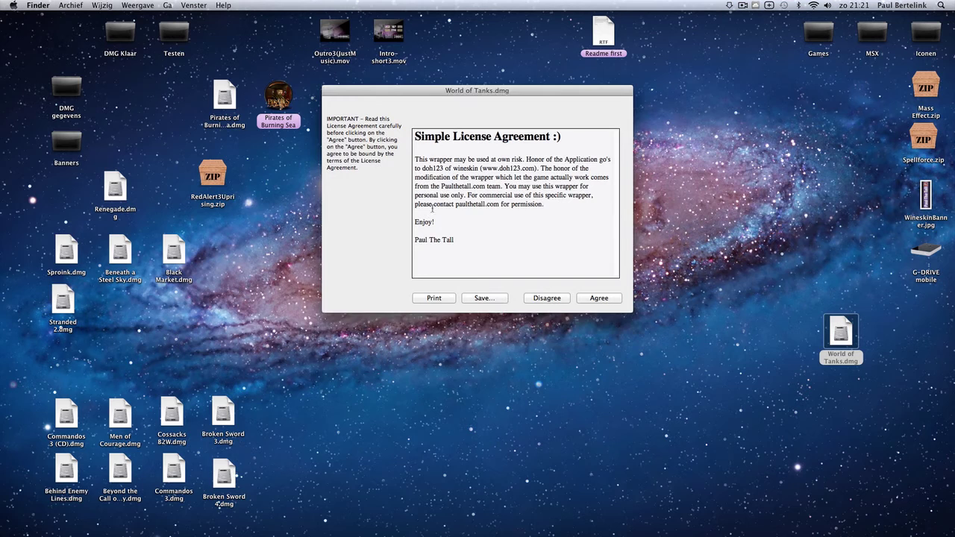
{"action": "left_click", "coordinate": [601, 300]}
{"action": "left_click", "coordinate": [532, 296]}
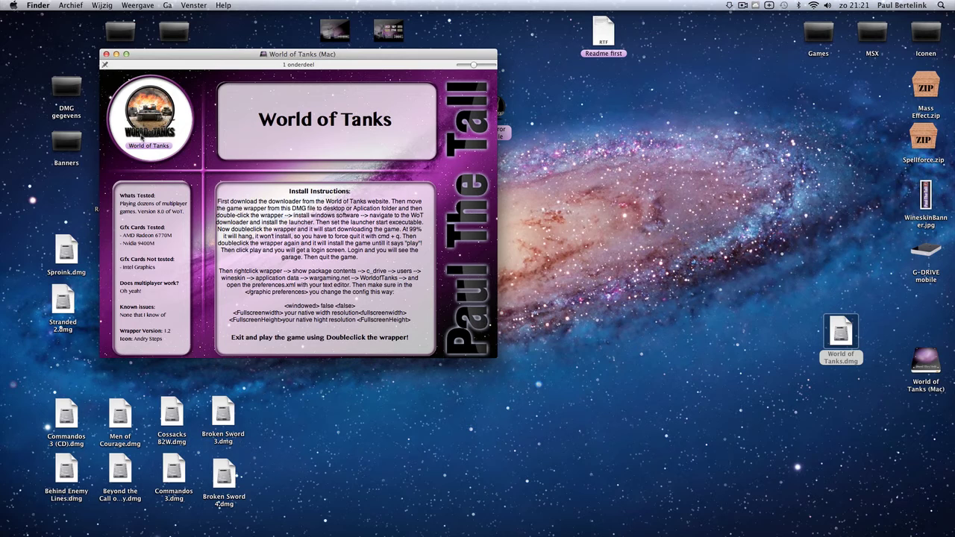
Step: Copy the World of Tanks wrapper from the disk image to the middle of the desktop and close the disk image window
{"action": "left_click_drag", "start_coordinate": [147, 109], "coordinate": [647, 295]}
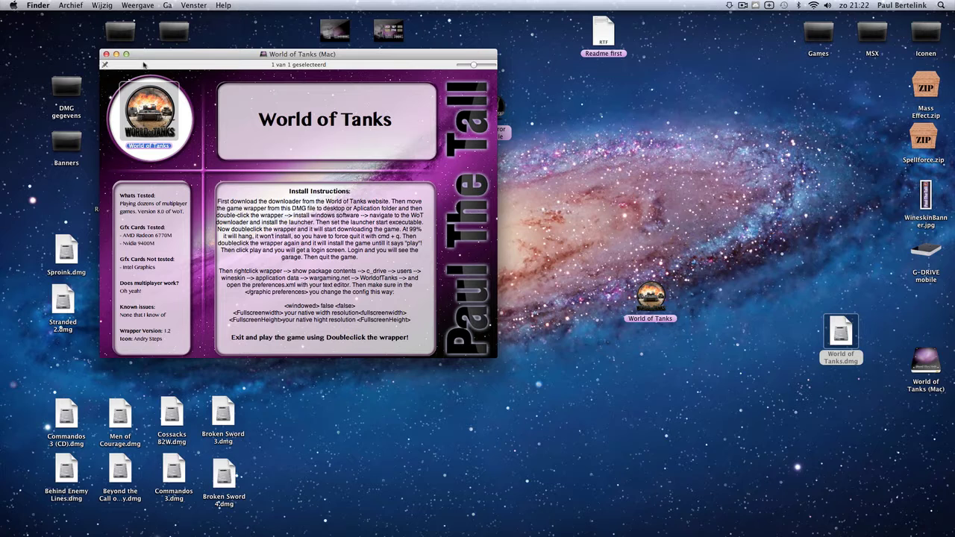
{"action": "left_click", "coordinate": [106, 54]}
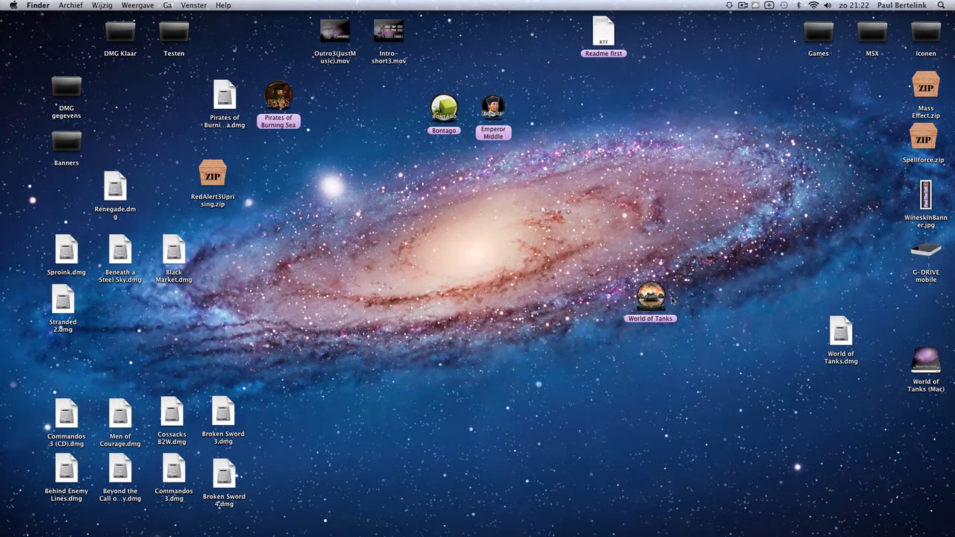
{"action": "left_click_drag", "start_coordinate": [664, 298], "coordinate": [556, 295]}
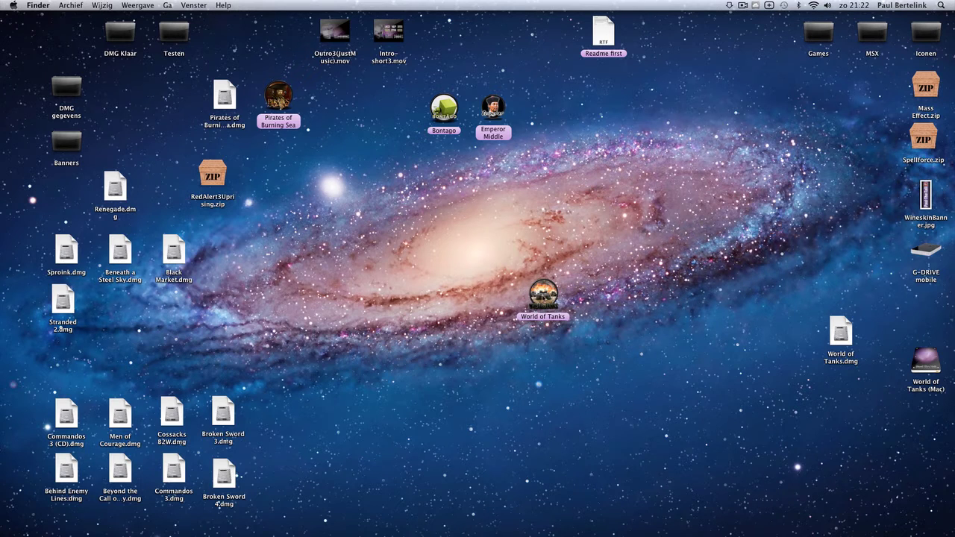
Step: Launch the World of Tanks wrapper, start installing software with a setup executable, and browse to the Downloads folder
{"action": "double_click", "coordinate": [543, 295]}
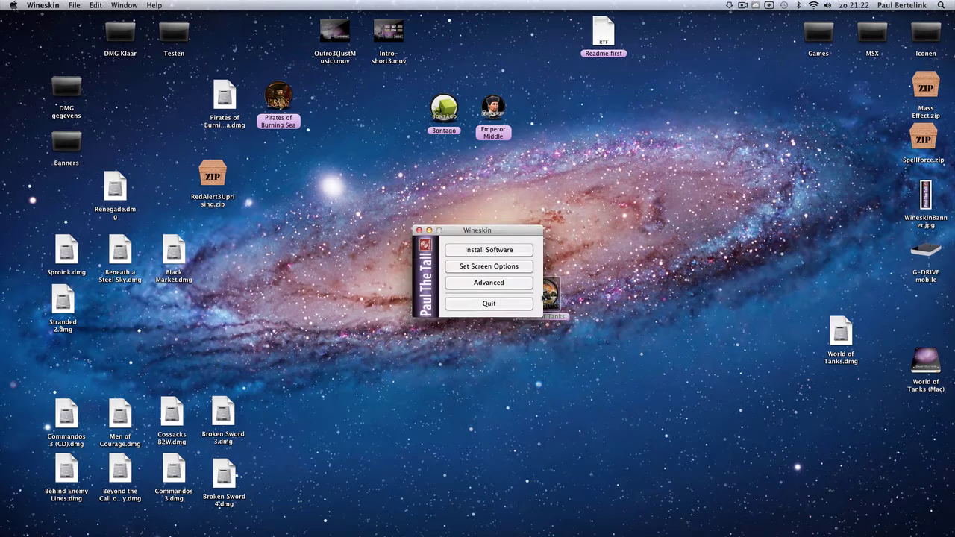
{"action": "left_click", "coordinate": [488, 251]}
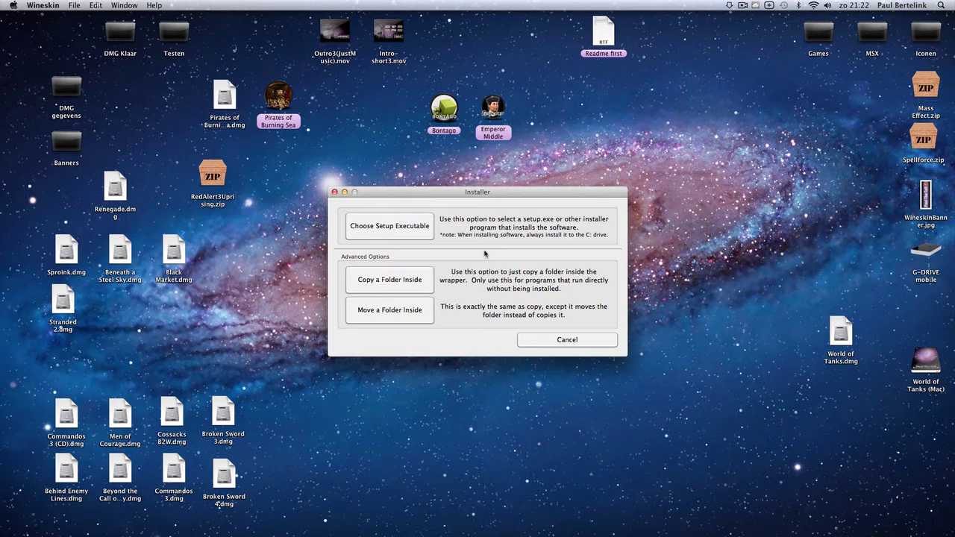
{"action": "left_click", "coordinate": [399, 230]}
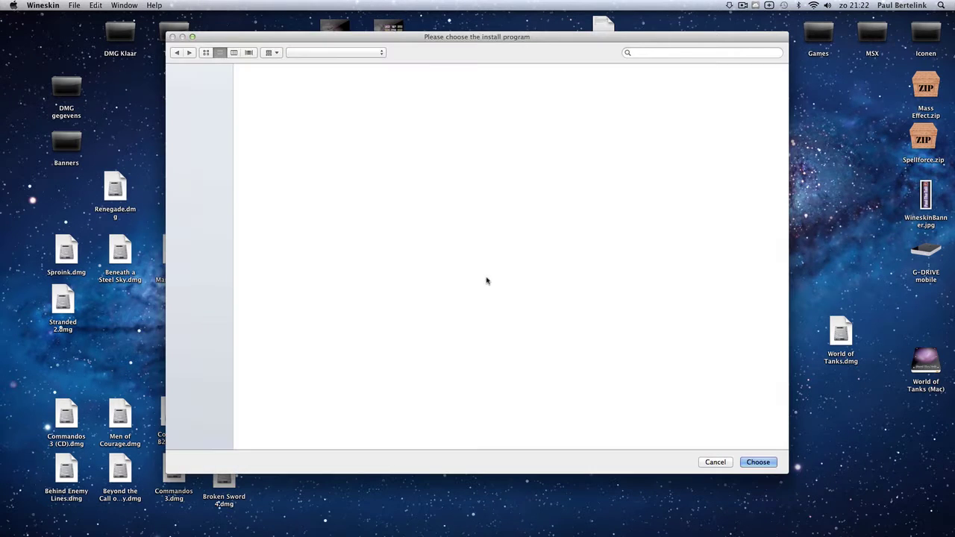
{"action": "left_click", "coordinate": [209, 152]}
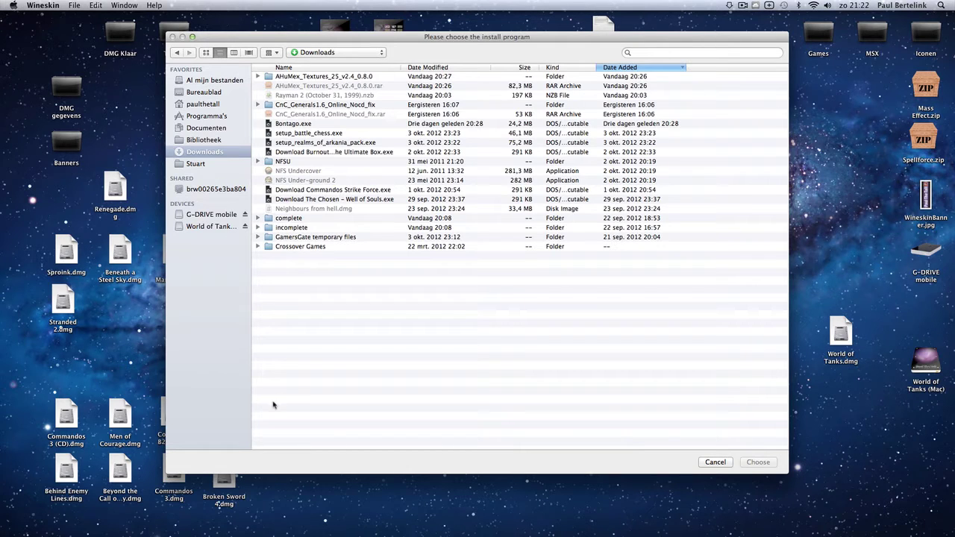
Step: Switch to Firefox, reopen the World of Tanks for the Mac page, and follow its game site link to the European region website
{"action": "mouse_move", "coordinate": [216, 534]}
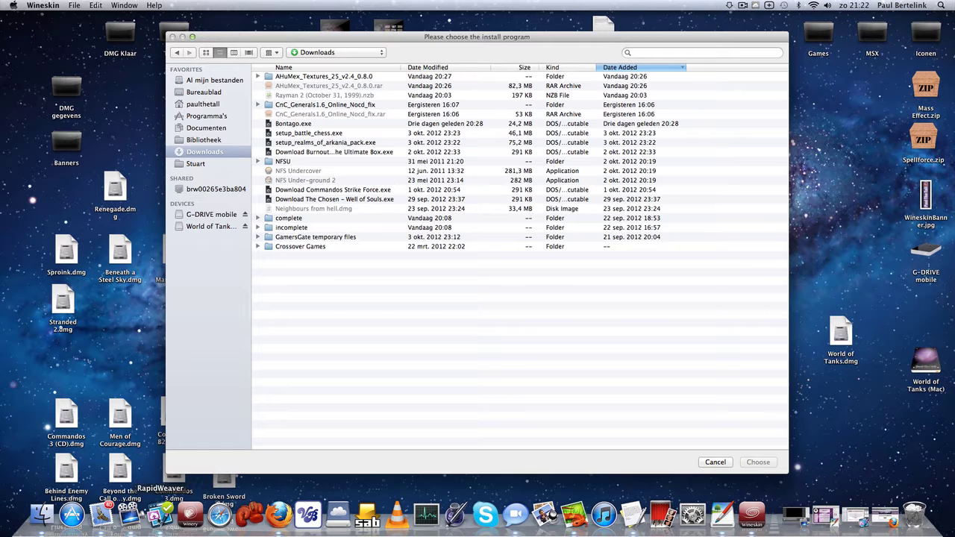
{"action": "left_click", "coordinate": [283, 515]}
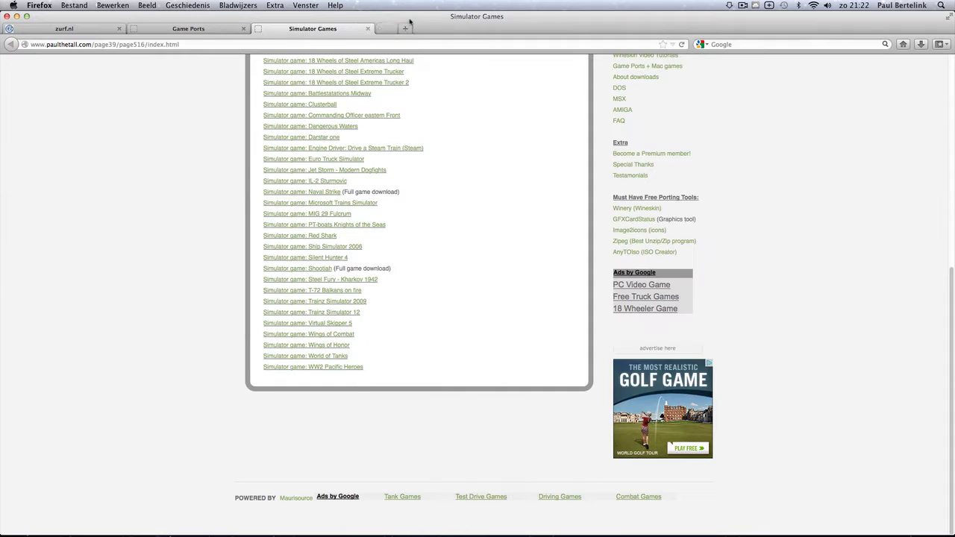
{"action": "left_click", "coordinate": [493, 29]}
{"action": "left_click", "coordinate": [337, 357]}
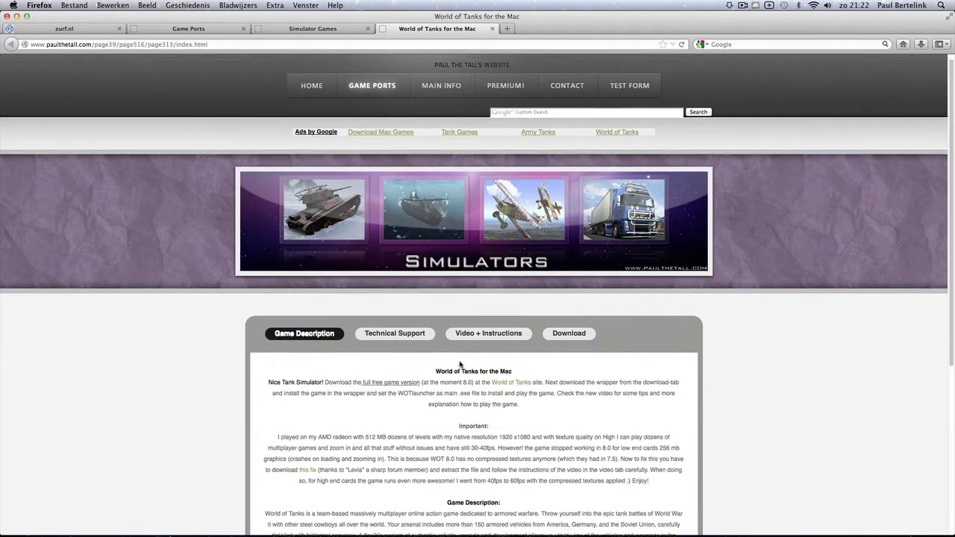
{"action": "scroll", "coordinate": [460, 364], "scroll_direction": "down", "scroll_amount": 2}
{"action": "left_click", "coordinate": [516, 326]}
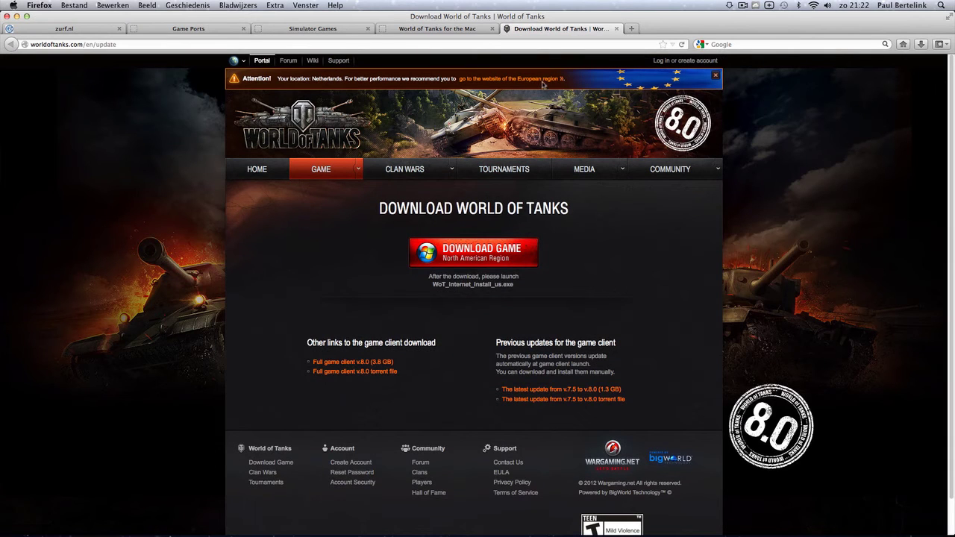
{"action": "left_click", "coordinate": [541, 81]}
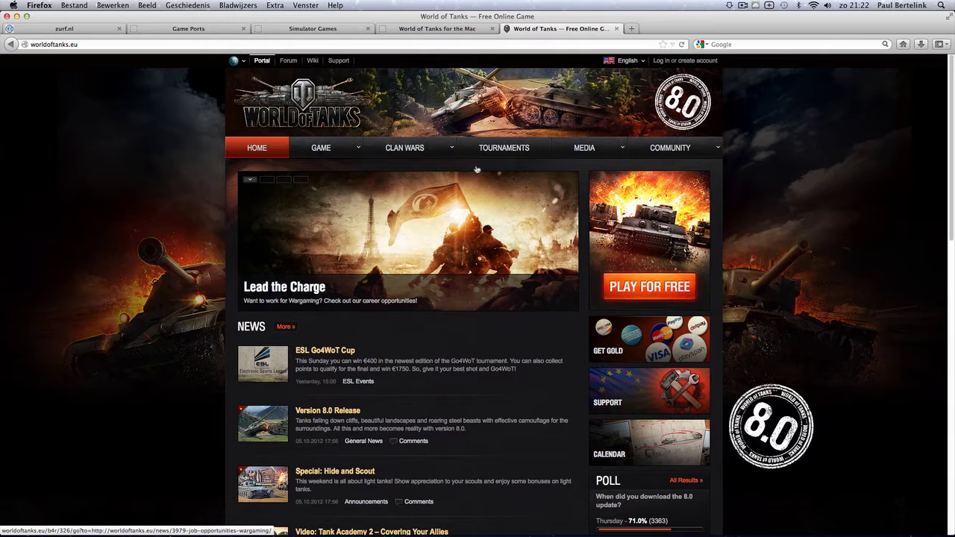
Step: Open the free-play account registration form and try submitting it with the fields left empty
{"action": "left_click", "coordinate": [661, 291]}
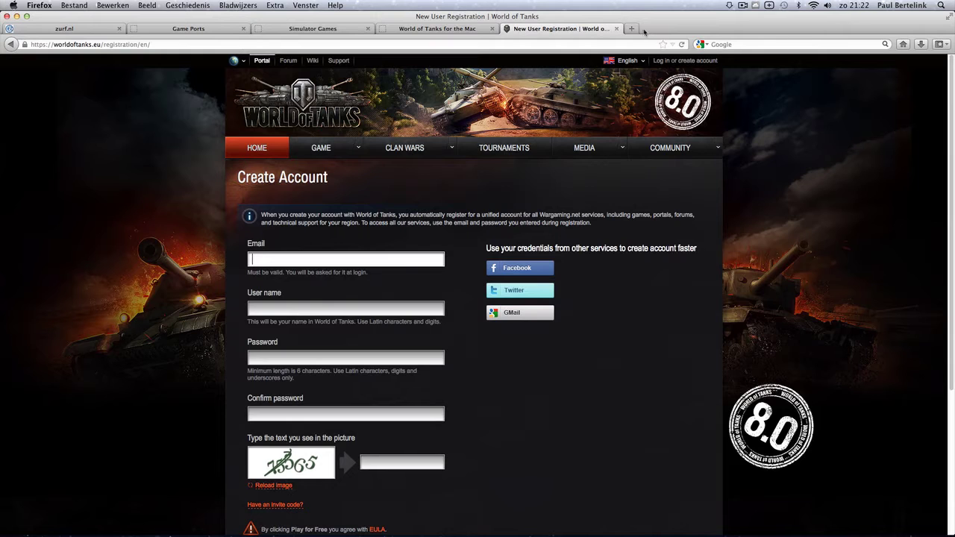
{"action": "scroll", "coordinate": [276, 200], "scroll_direction": "down", "scroll_amount": 3}
{"action": "scroll", "coordinate": [276, 200], "scroll_direction": "down", "scroll_amount": 2}
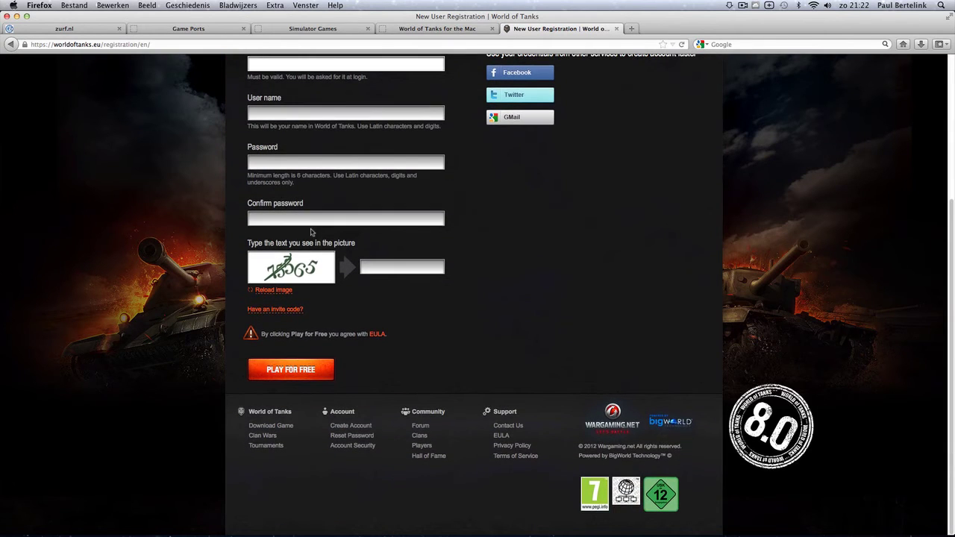
{"action": "left_click", "coordinate": [315, 370]}
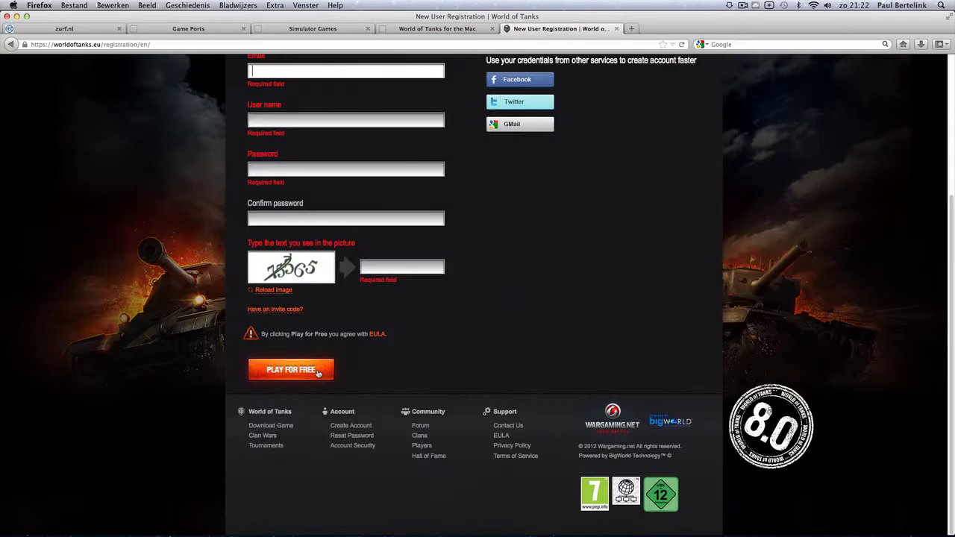
{"action": "scroll", "coordinate": [423, 336], "scroll_direction": "up", "scroll_amount": 2}
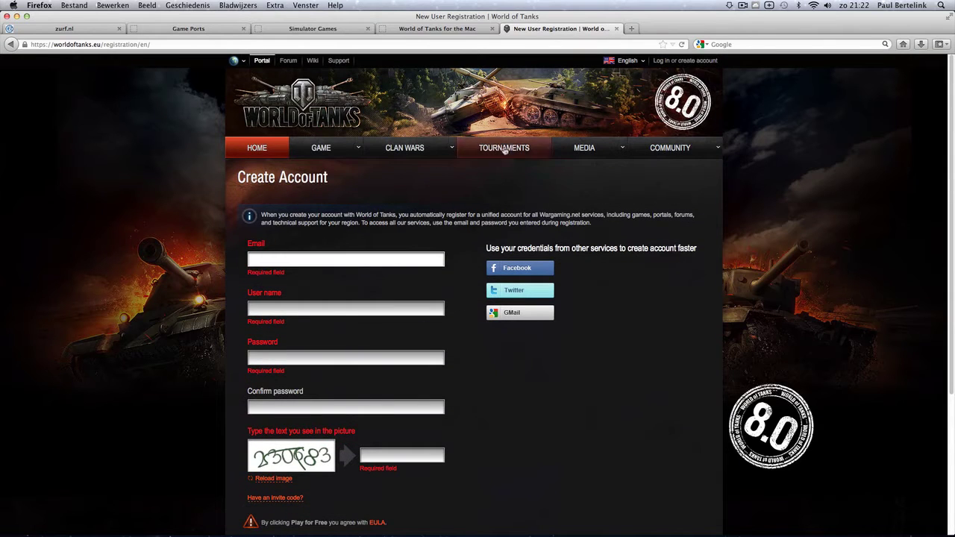
Step: Download and save the European installer WoT_internet_install_eu.exe, close the downloads list, and put the browser away while keeping its tabs
{"action": "left_click", "coordinate": [319, 150]}
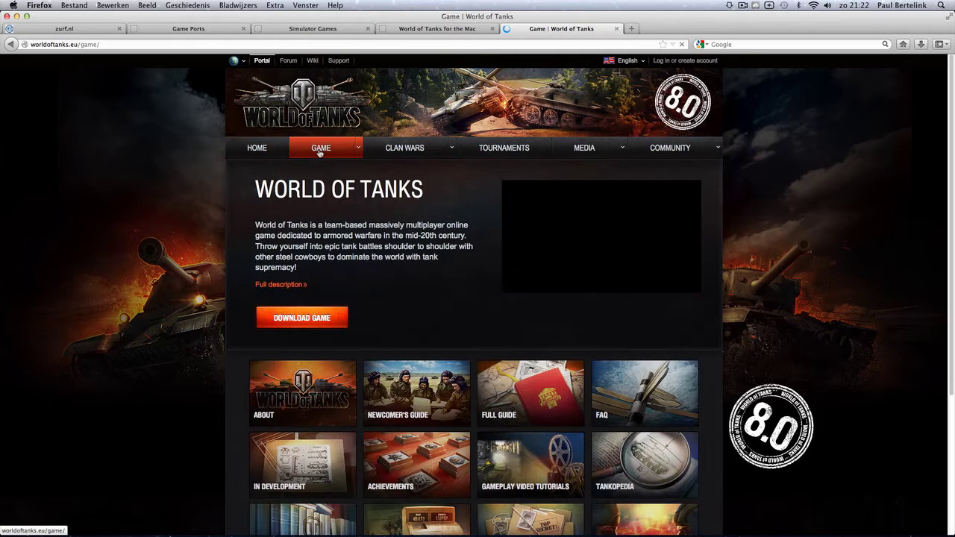
{"action": "left_click", "coordinate": [303, 319]}
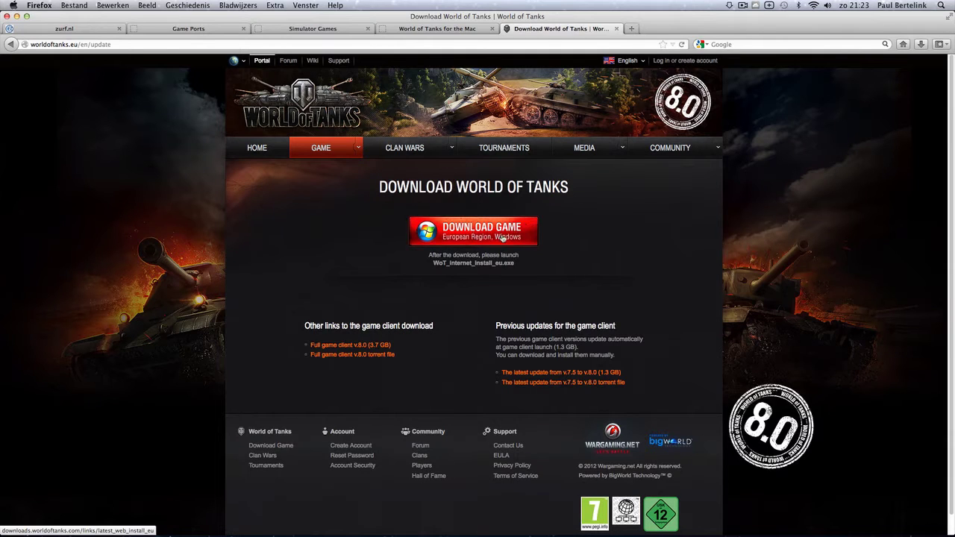
{"action": "left_click", "coordinate": [477, 235]}
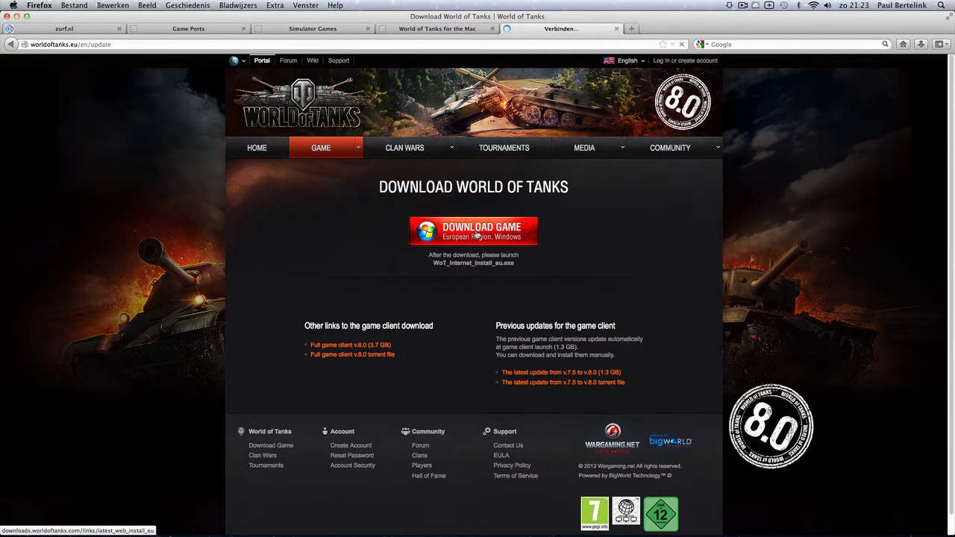
{"action": "left_click", "coordinate": [774, 310]}
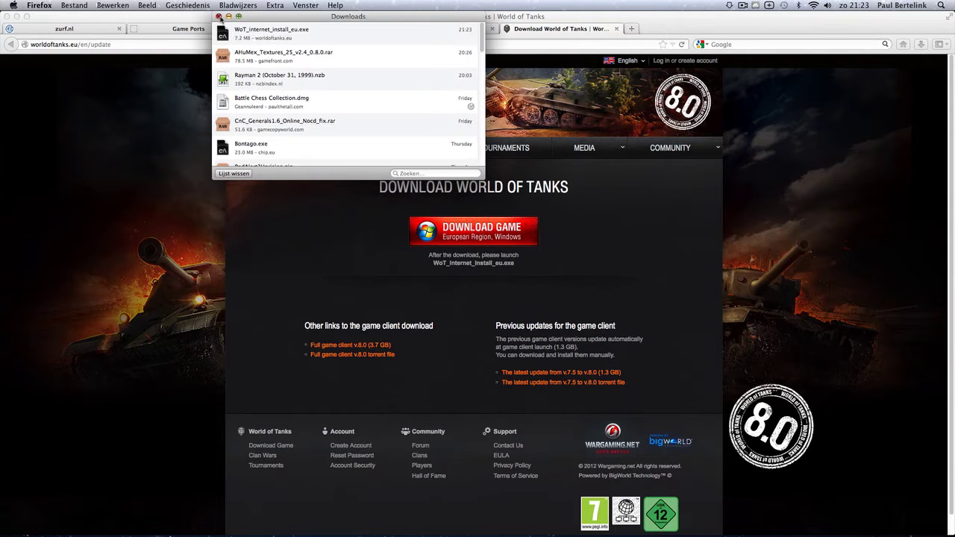
{"action": "left_click", "coordinate": [219, 15]}
{"action": "left_click", "coordinate": [6, 15]}
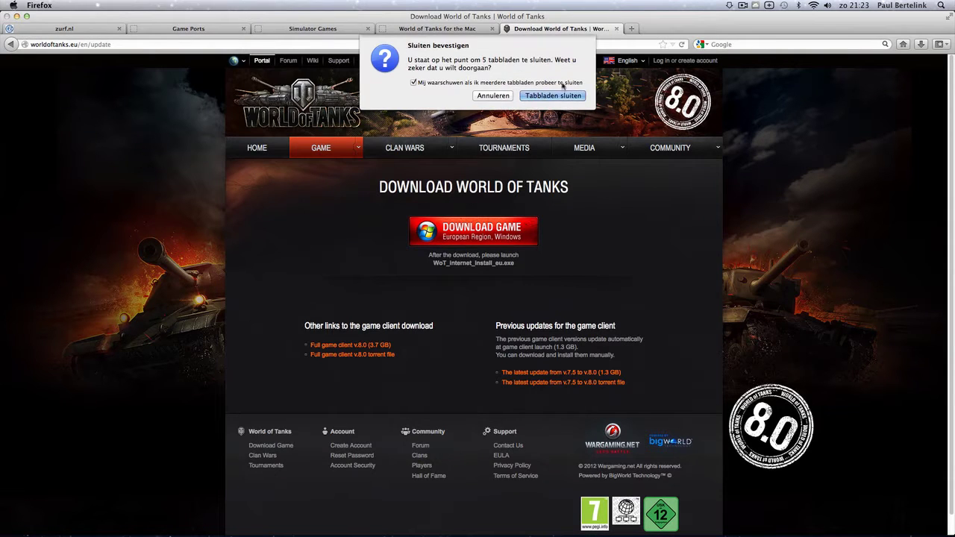
{"action": "left_click", "coordinate": [491, 95]}
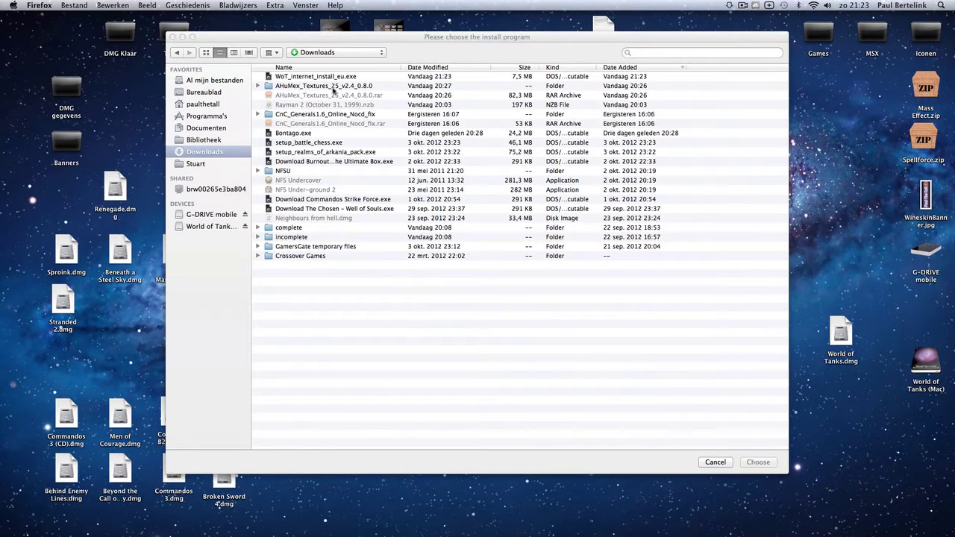
Step: Run the installer WoT_internet_install_eu.exe and set its setup language to English
{"action": "double_click", "coordinate": [323, 77]}
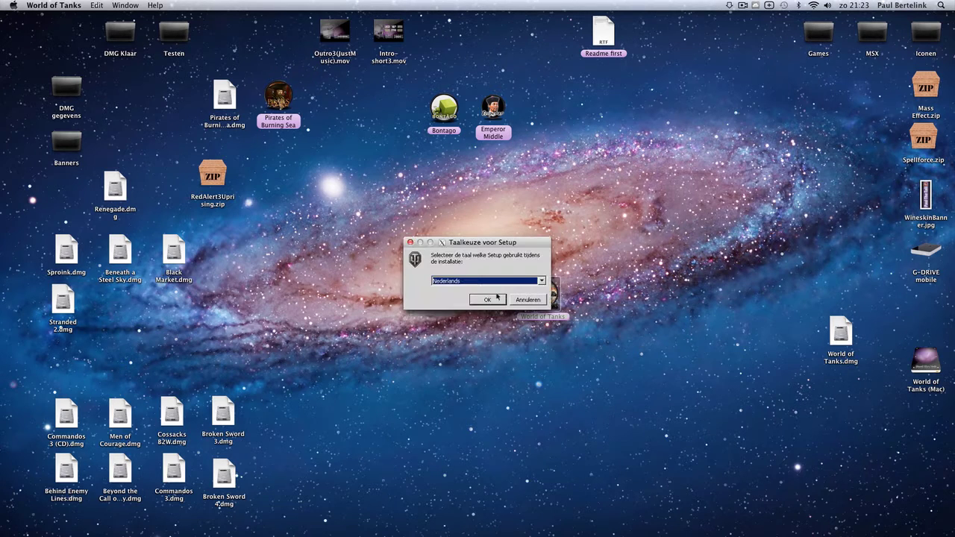
{"action": "left_click", "coordinate": [539, 286]}
{"action": "left_click", "coordinate": [539, 286]}
{"action": "left_click", "coordinate": [540, 285]}
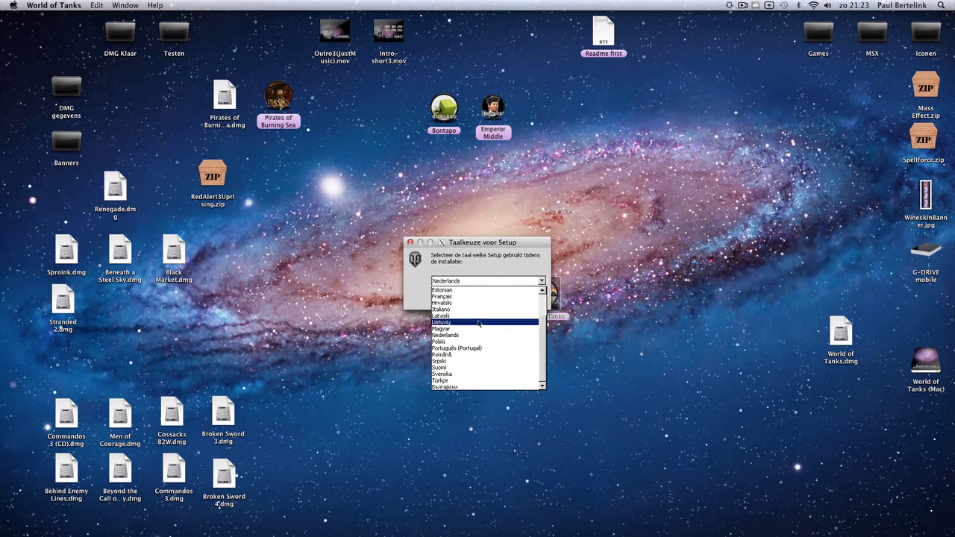
{"action": "scroll", "coordinate": [475, 343], "scroll_direction": "up", "scroll_amount": 3}
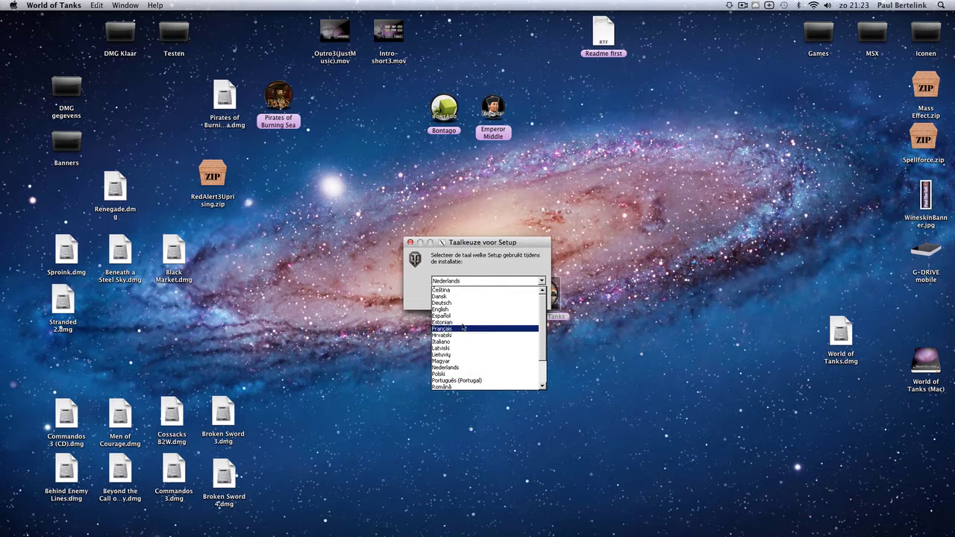
{"action": "left_click", "coordinate": [467, 312]}
{"action": "left_click", "coordinate": [489, 299]}
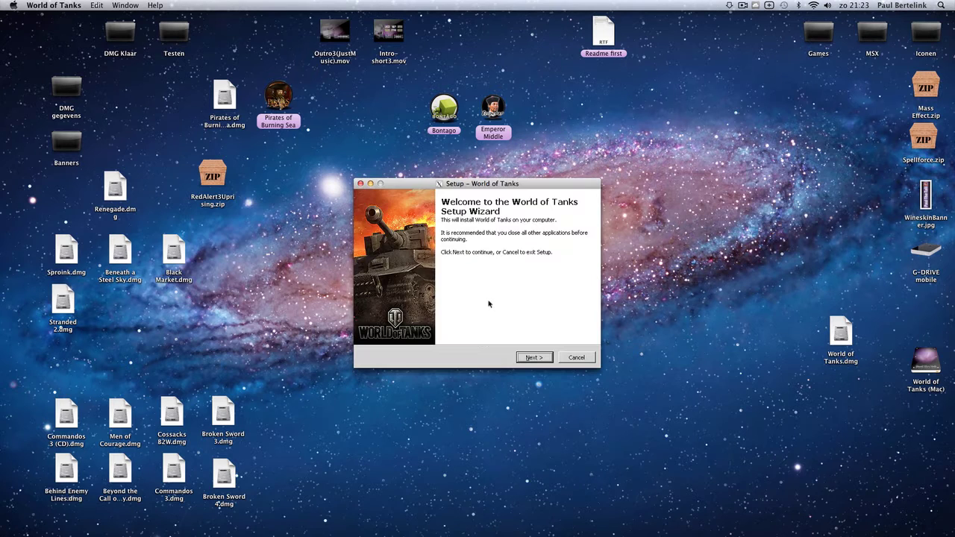
Step: Go through the World of Tanks setup wizard with default settings and no additional icons, and start the installation
{"action": "left_click", "coordinate": [530, 358]}
{"action": "left_click", "coordinate": [530, 358]}
{"action": "left_click", "coordinate": [530, 358]}
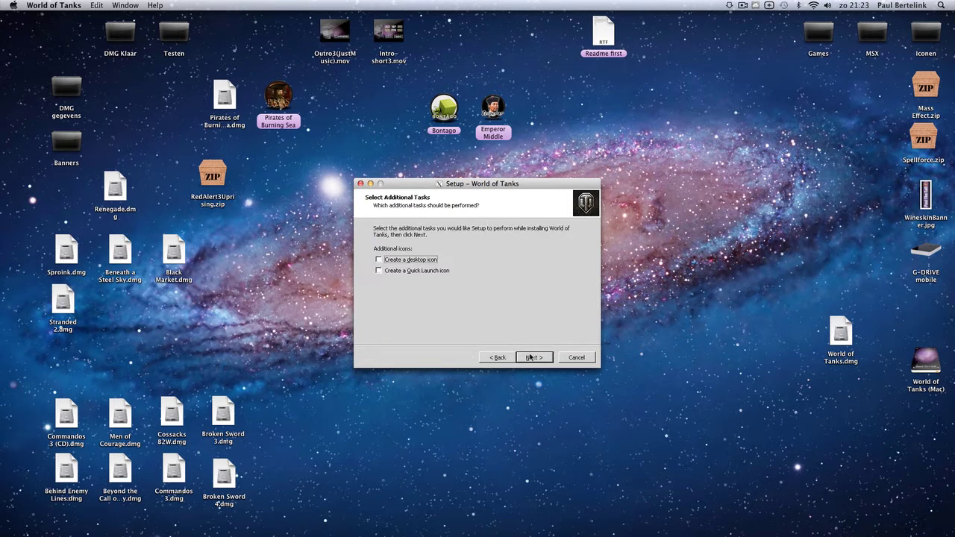
{"action": "left_click", "coordinate": [530, 358]}
{"action": "left_click", "coordinate": [532, 358]}
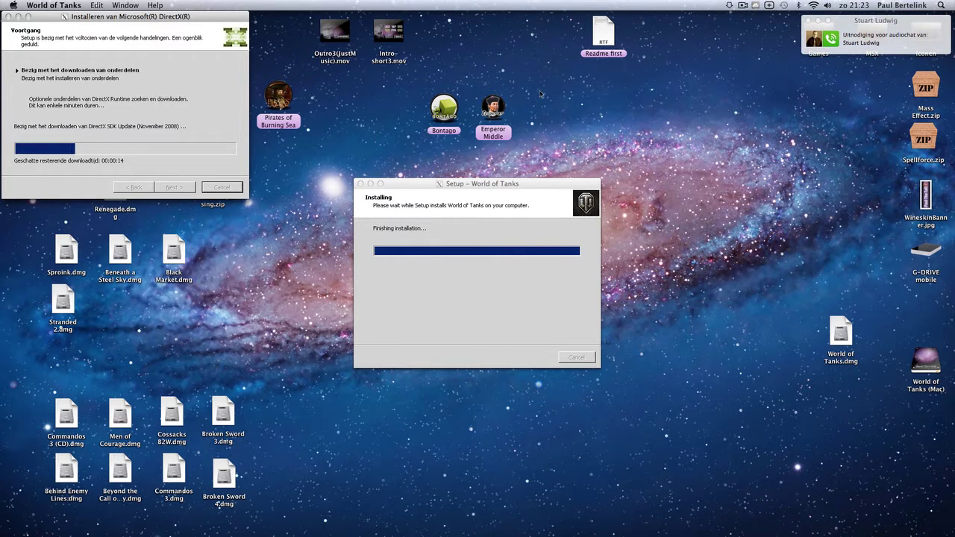
{"action": "left_click", "coordinate": [743, 5]}
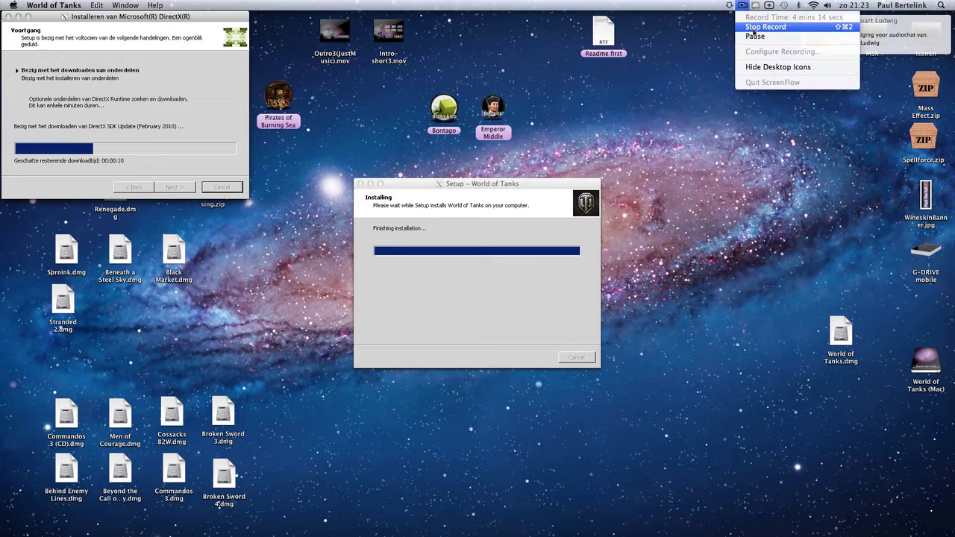
{"action": "left_click", "coordinate": [754, 32]}
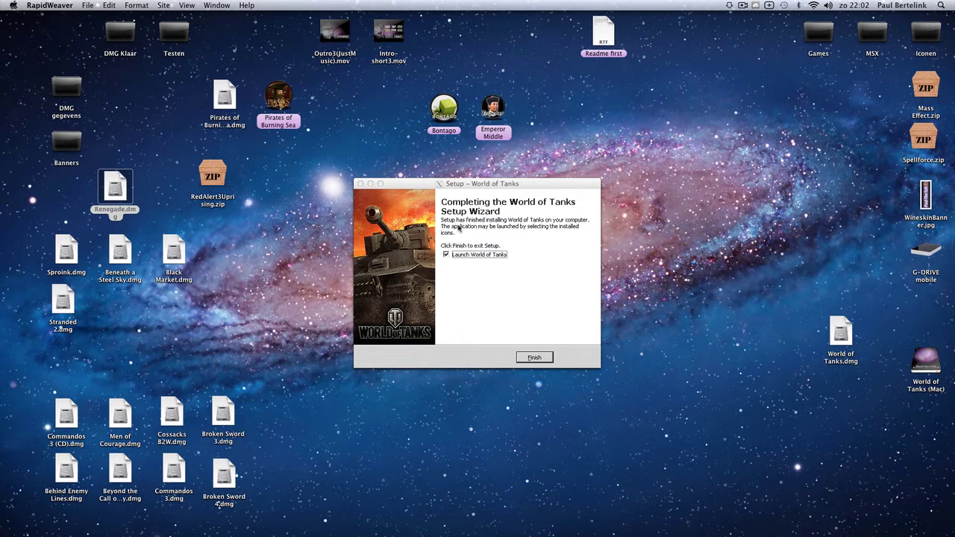
Step: Finish the World of Tanks setup wizard with the option to launch the game turned off
{"action": "left_click", "coordinate": [448, 258]}
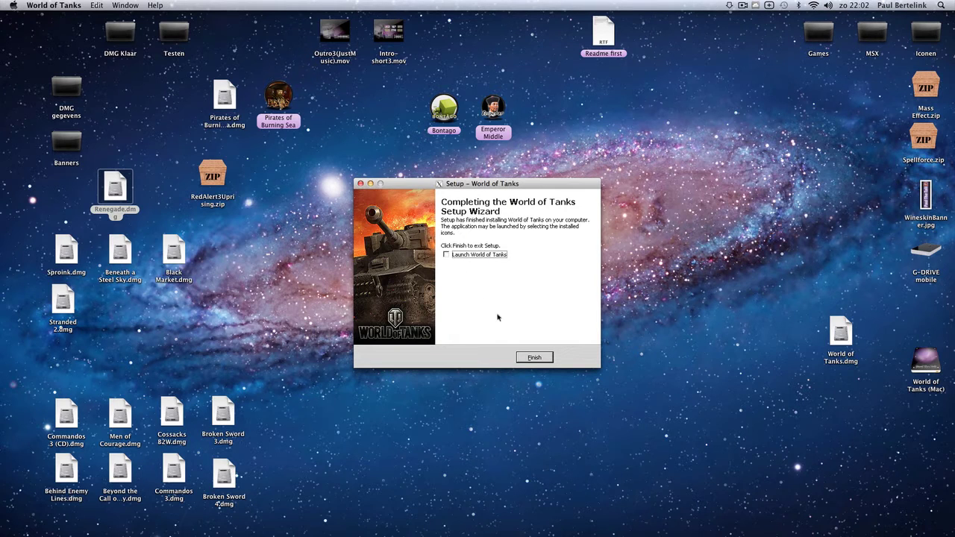
{"action": "left_click", "coordinate": [532, 356]}
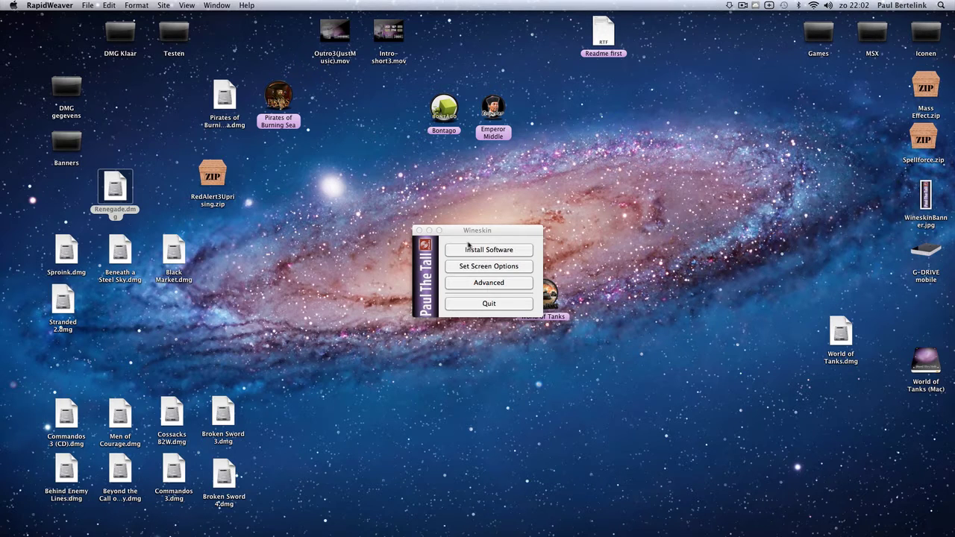
Step: Look over the wrapper's advanced configuration and the install instructions in the World of Tanks disk image, closing each window
{"action": "left_click", "coordinate": [489, 287]}
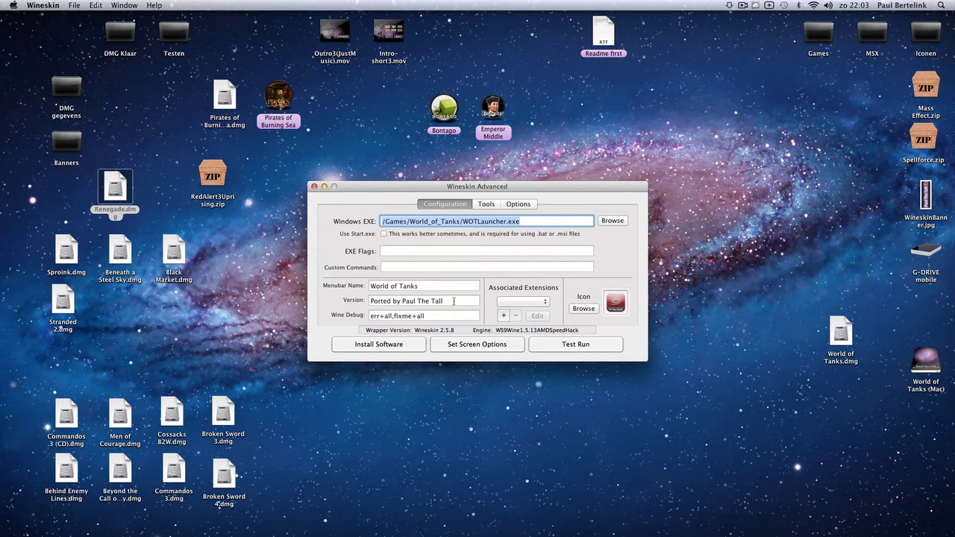
{"action": "left_click", "coordinate": [314, 188]}
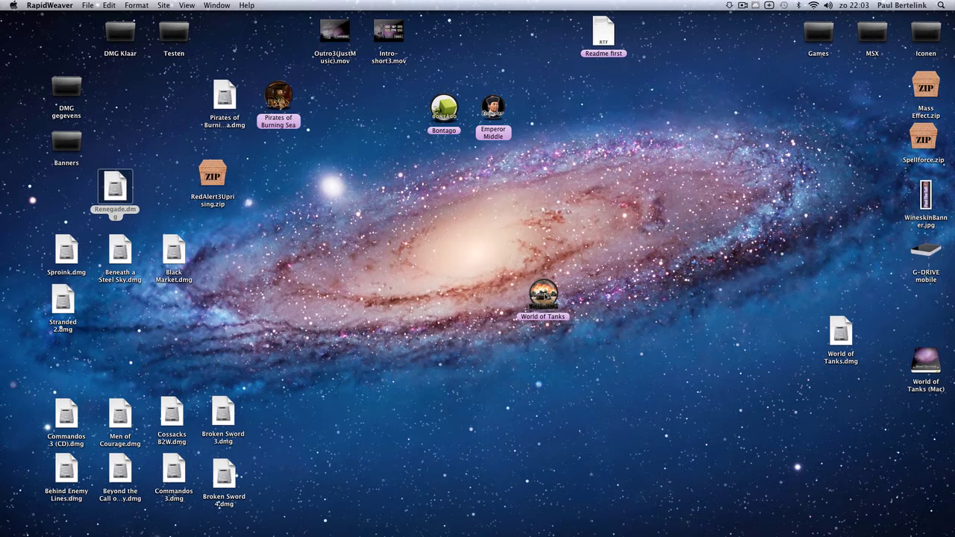
{"action": "left_click", "coordinate": [841, 336]}
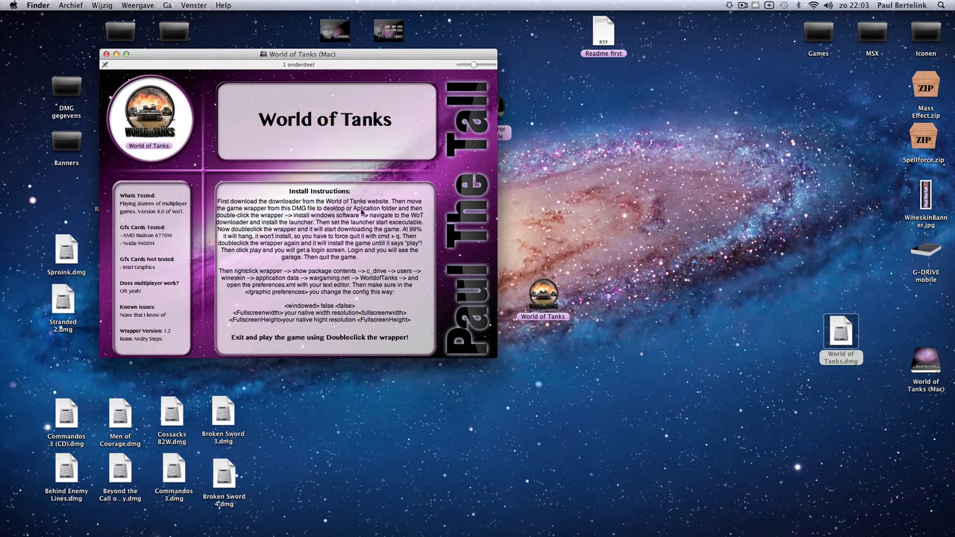
{"action": "left_click", "coordinate": [107, 55]}
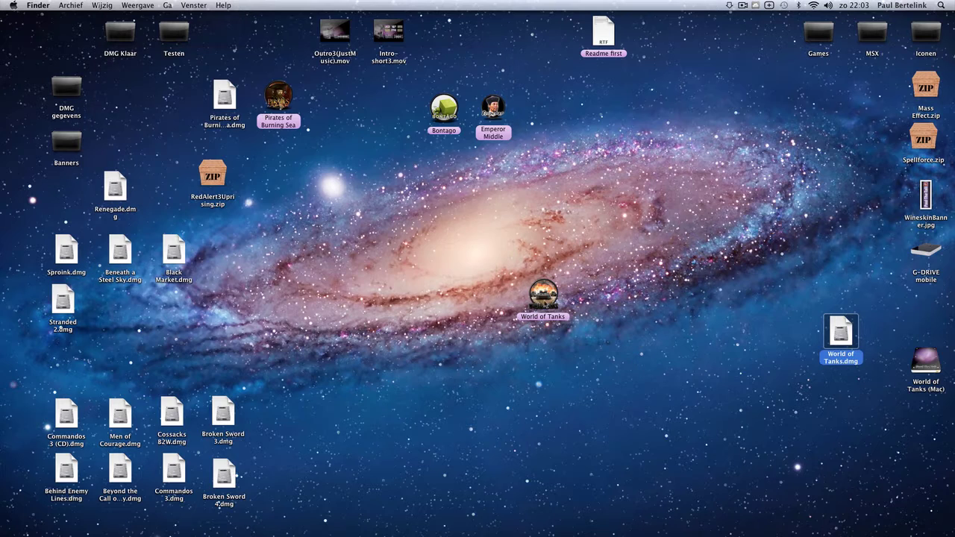
Step: Launch the World of Tanks wrapper to start updating the game client, and close the launcher, agreeing to interrupt the download
{"action": "double_click", "coordinate": [542, 296]}
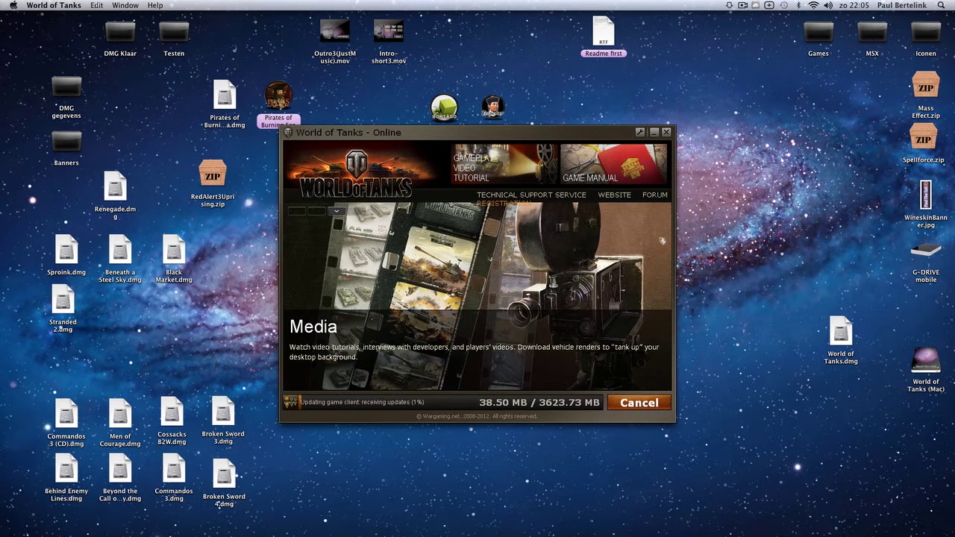
{"action": "left_click", "coordinate": [668, 132]}
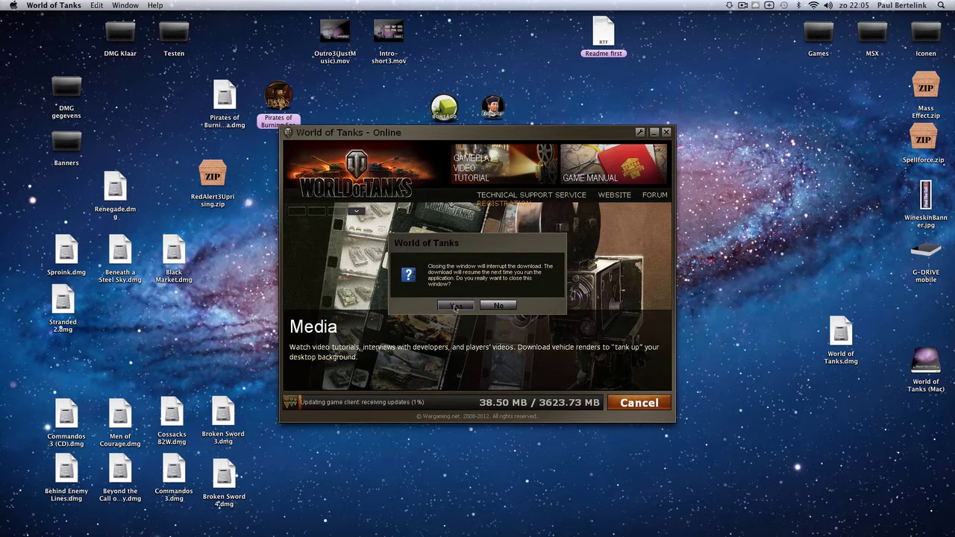
{"action": "left_click", "coordinate": [457, 306]}
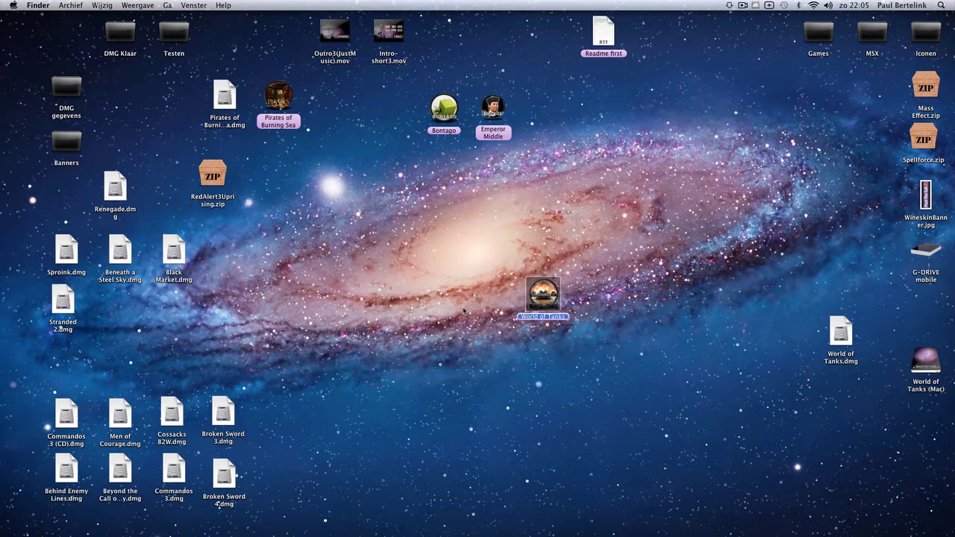
Step: Move the desktop World of Tanks wrapper to the trash and place the copy from the Games folder on the desktop
{"action": "right_click", "coordinate": [545, 290]}
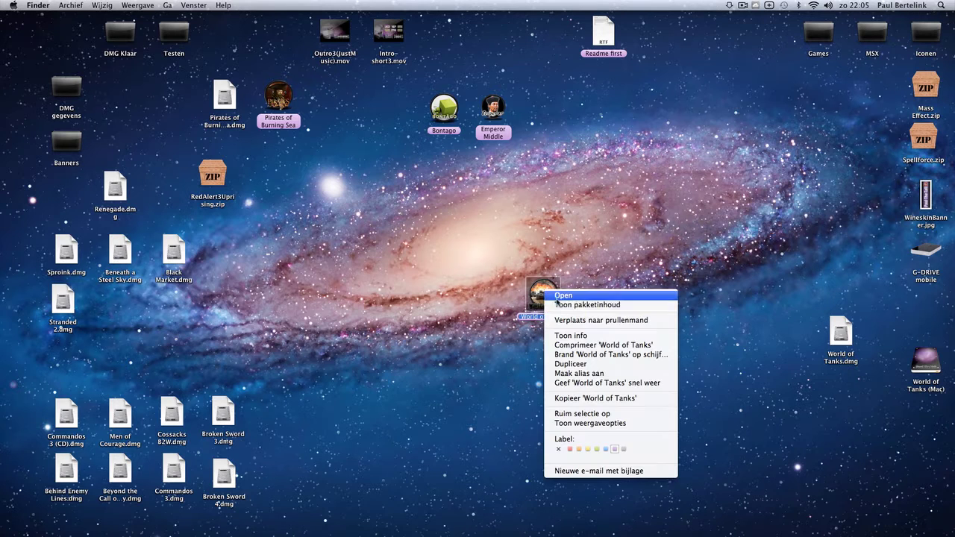
{"action": "left_click", "coordinate": [582, 320]}
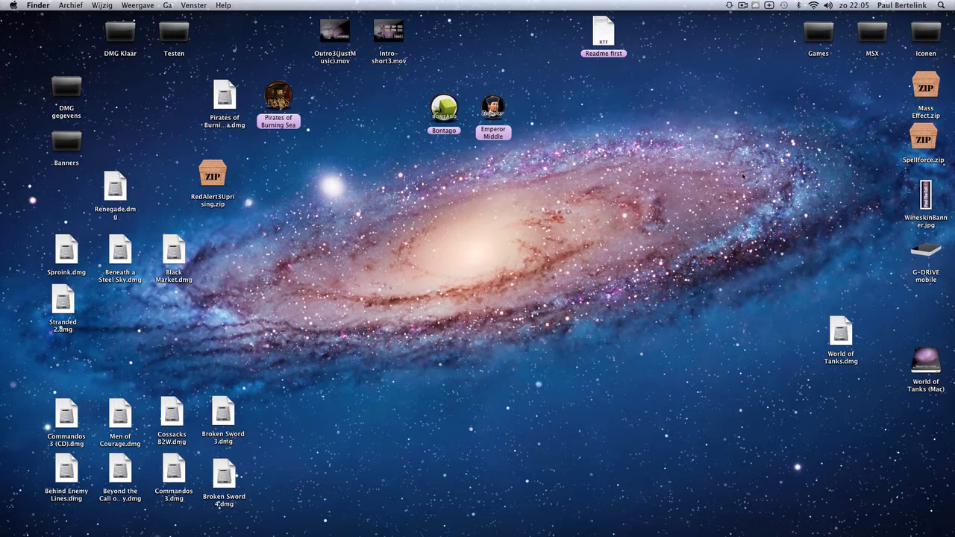
{"action": "double_click", "coordinate": [821, 33]}
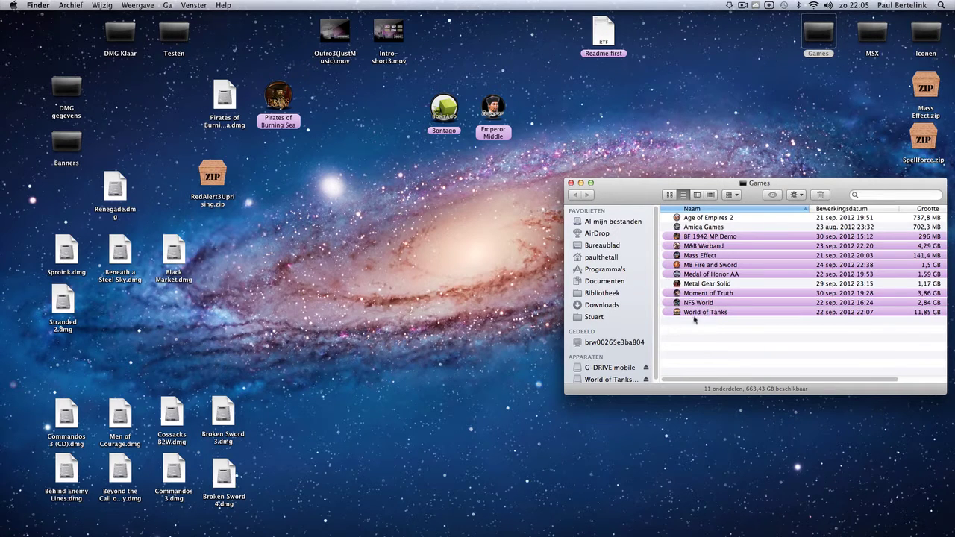
{"action": "left_click", "coordinate": [571, 183]}
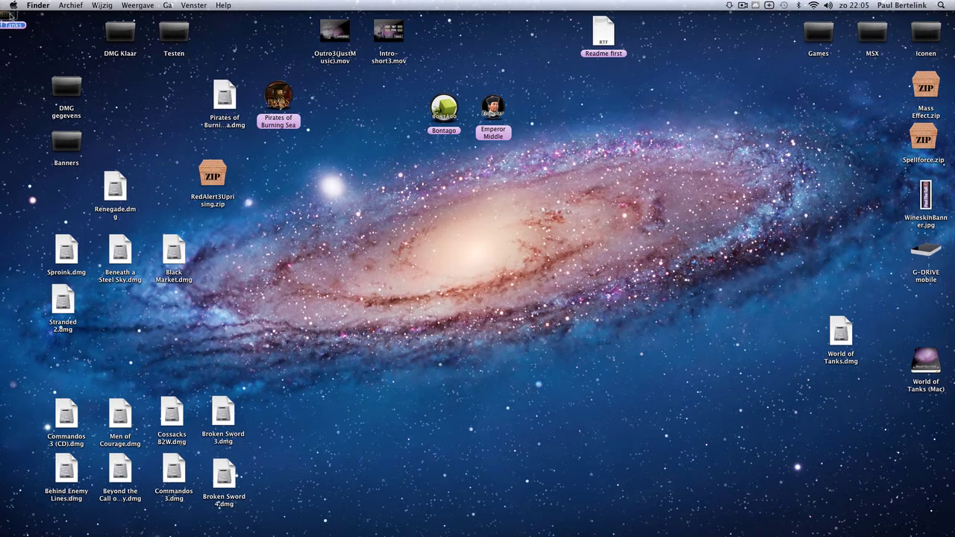
{"action": "left_click_drag", "start_coordinate": [14, 19], "coordinate": [498, 309]}
{"action": "left_click", "coordinate": [560, 307]}
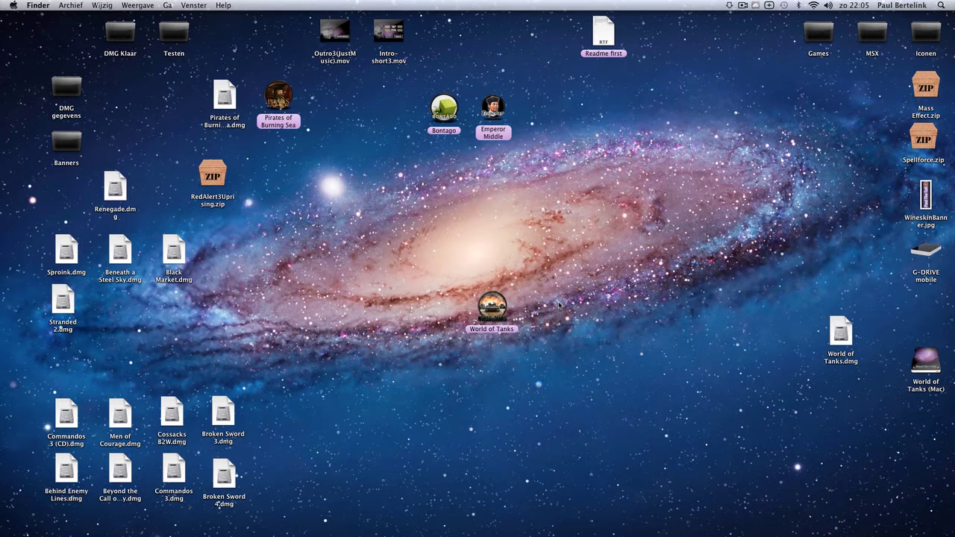
Step: Show the package contents of the World of Tanks wrapper and open its drive_c folder
{"action": "right_click", "coordinate": [494, 307]}
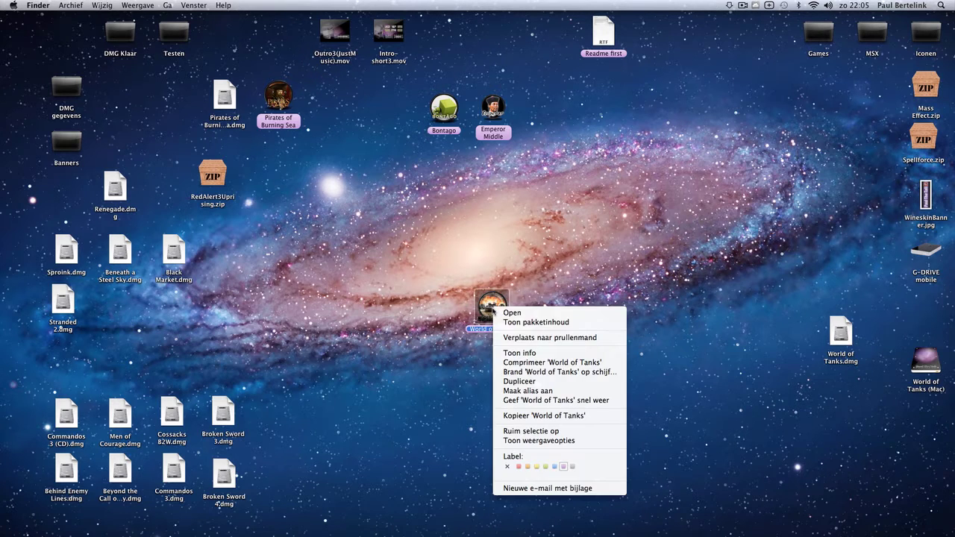
{"action": "left_click", "coordinate": [470, 252]}
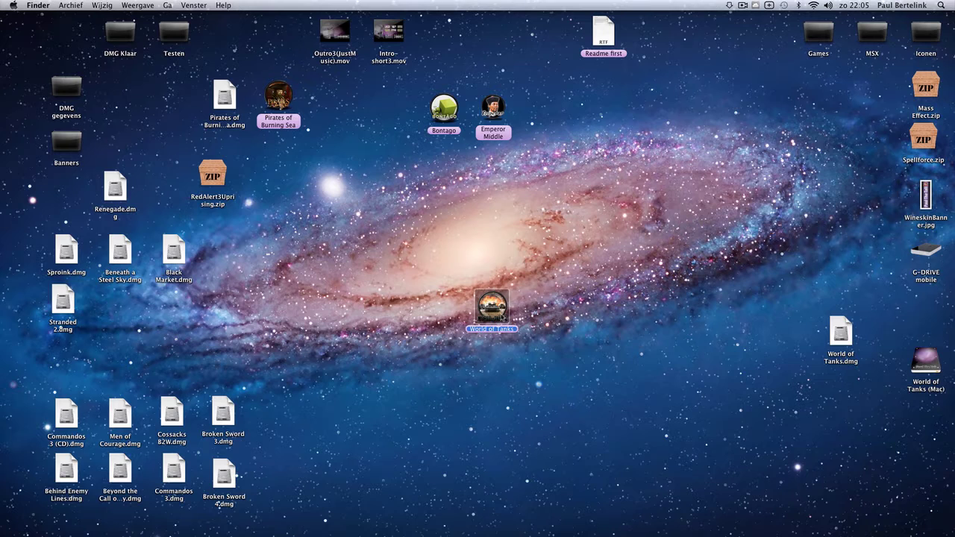
{"action": "right_click", "coordinate": [490, 300]}
{"action": "left_click", "coordinate": [524, 250]}
{"action": "right_click", "coordinate": [497, 311]}
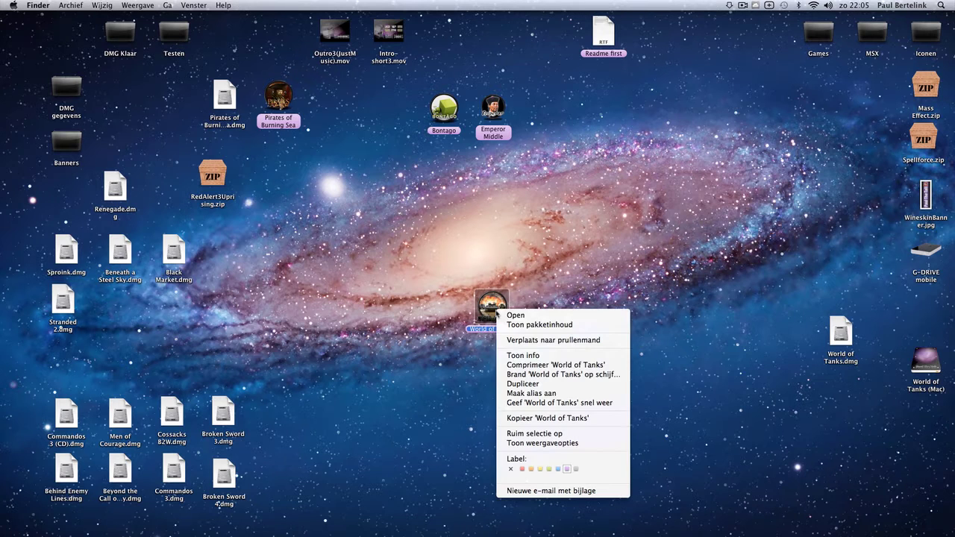
{"action": "left_click", "coordinate": [534, 327]}
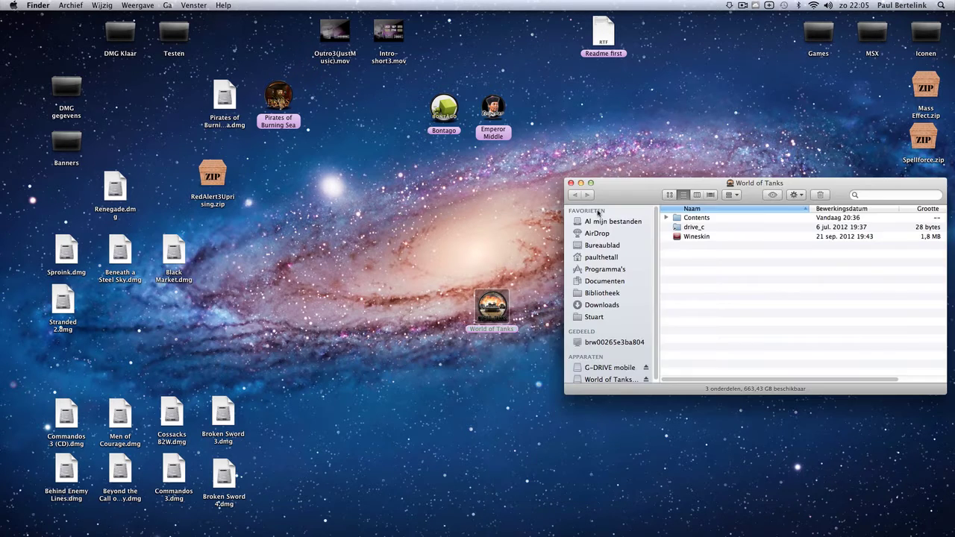
{"action": "double_click", "coordinate": [697, 228]}
{"action": "left_click_drag", "start_coordinate": [642, 199], "coordinate": [421, 230]}
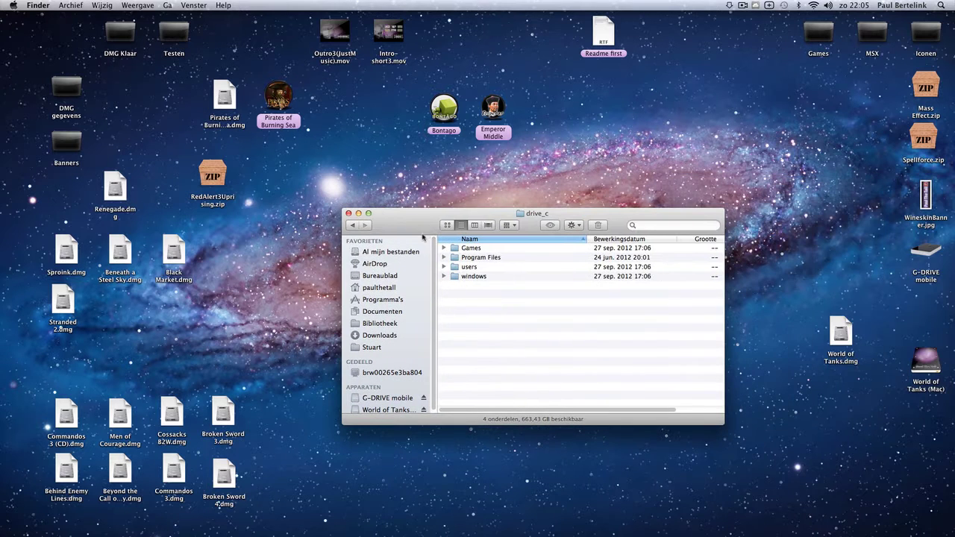
Step: Navigate through the users, Wineskin, Application Data and wargaming.net folders and open the WorldOfTanks folder
{"action": "double_click", "coordinate": [475, 257]}
{"action": "double_click", "coordinate": [468, 267]}
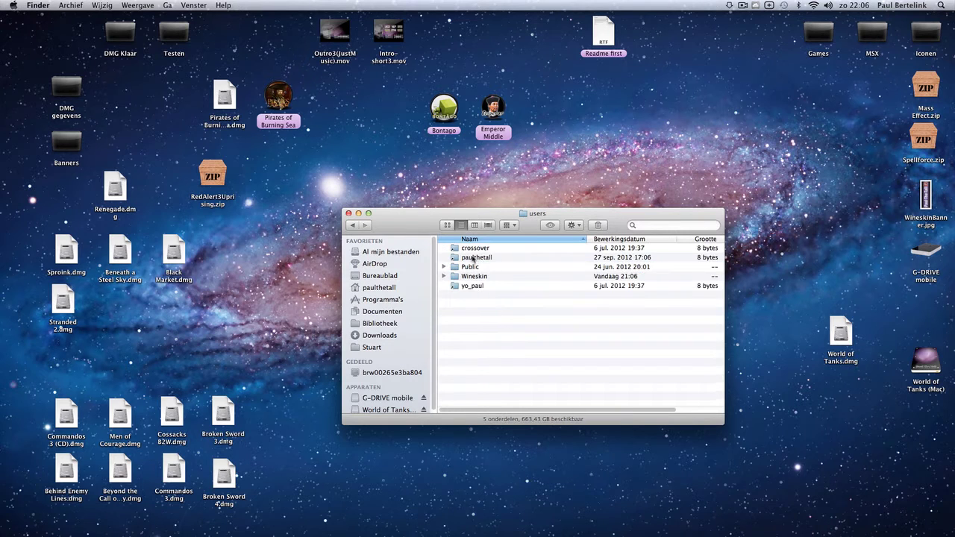
{"action": "double_click", "coordinate": [475, 258]}
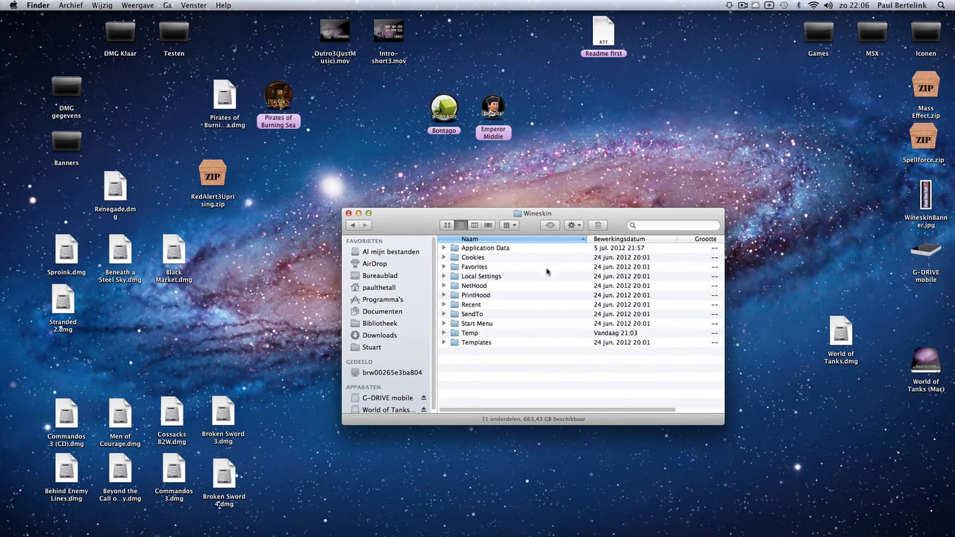
{"action": "double_click", "coordinate": [485, 248]}
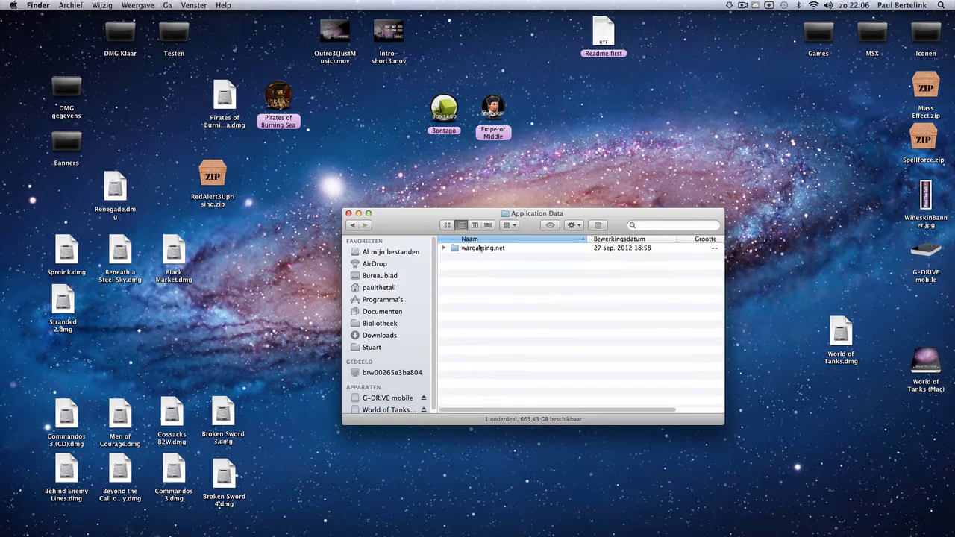
{"action": "left_click", "coordinate": [485, 248]}
{"action": "double_click", "coordinate": [486, 249]}
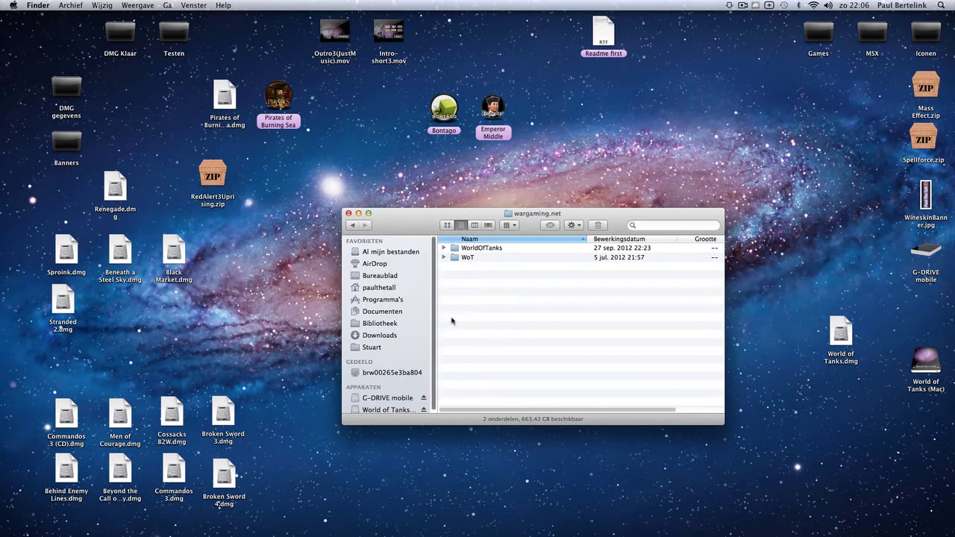
{"action": "left_click", "coordinate": [487, 249]}
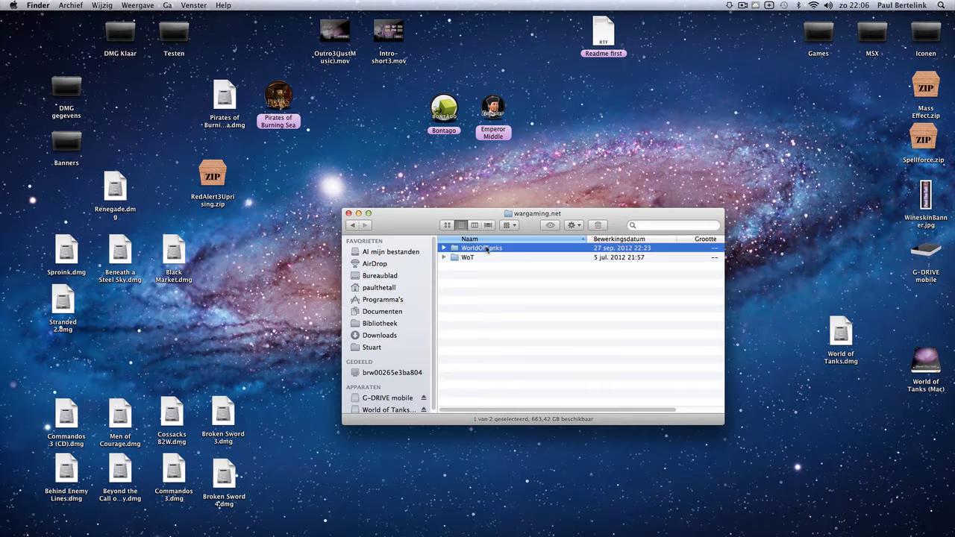
{"action": "left_click", "coordinate": [470, 259]}
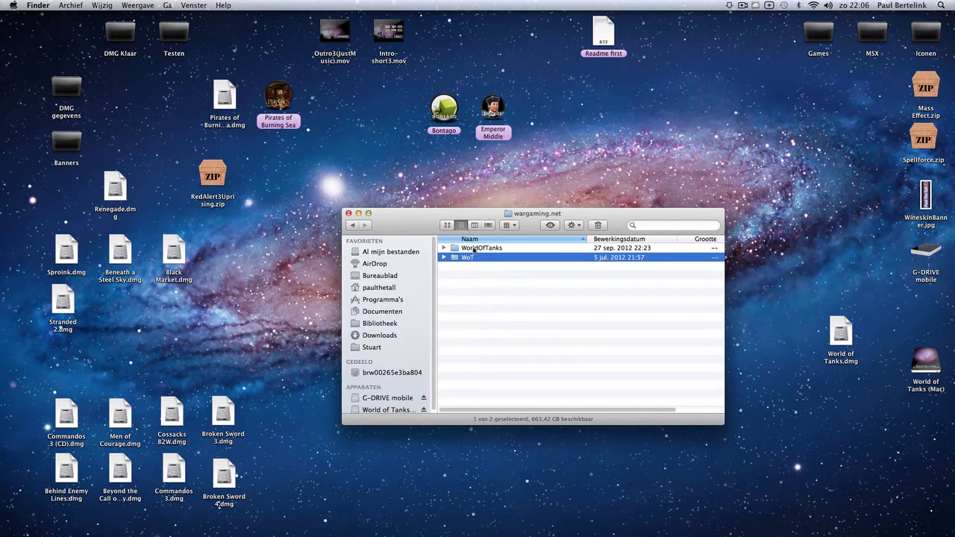
{"action": "left_click", "coordinate": [473, 250]}
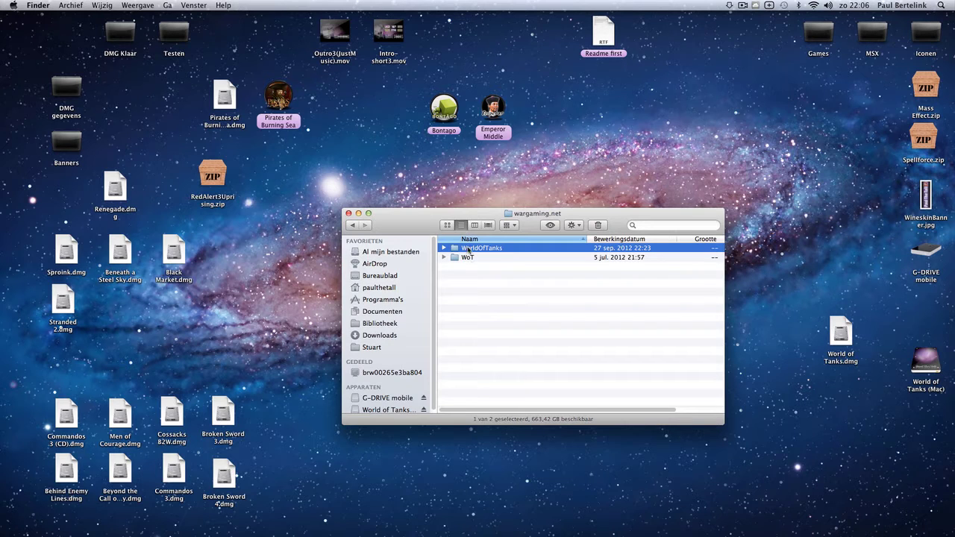
{"action": "double_click", "coordinate": [485, 250]}
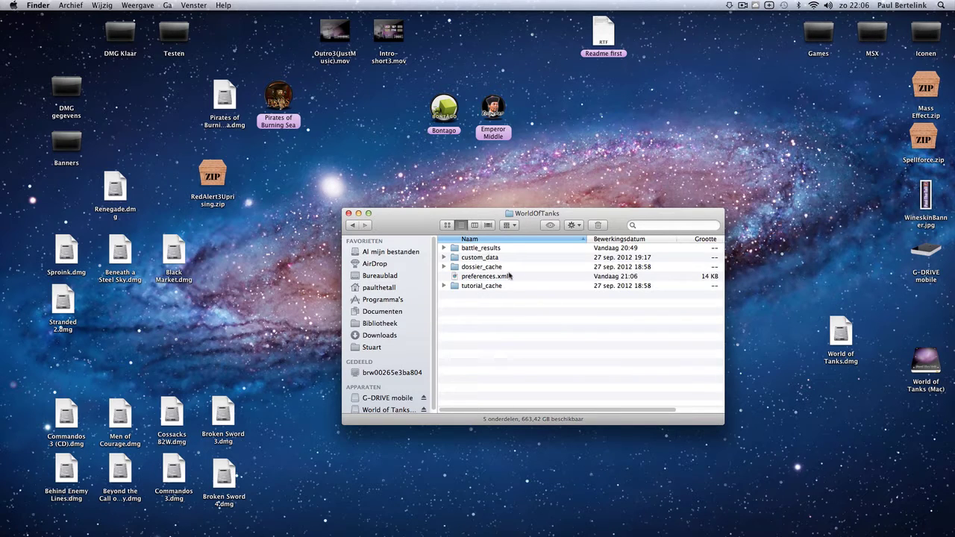
Step: Open preferences.xml in the text editor, enlarge its window, and select the value of the windowed setting under devicePreferences
{"action": "right_click", "coordinate": [483, 277]}
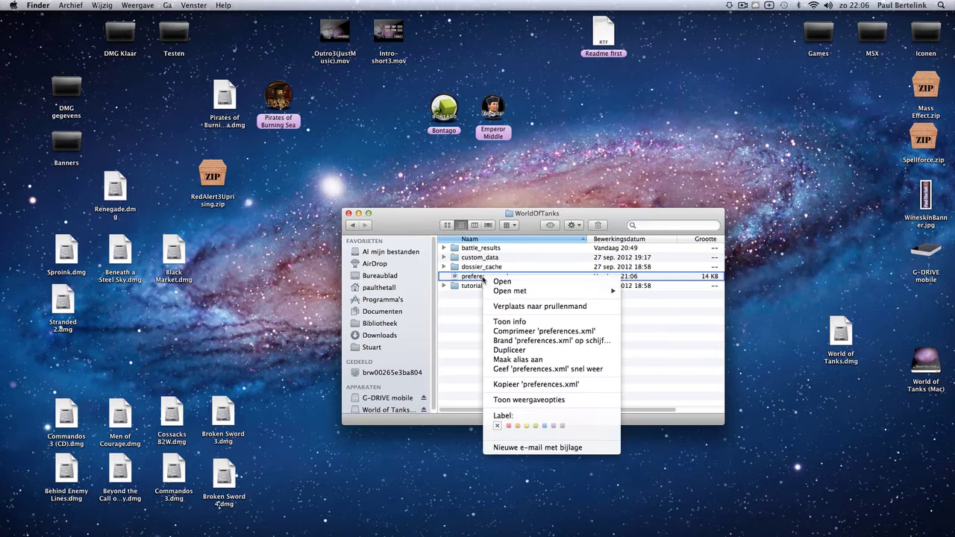
{"action": "mouse_move", "coordinate": [608, 291]}
{"action": "left_click", "coordinate": [654, 306]}
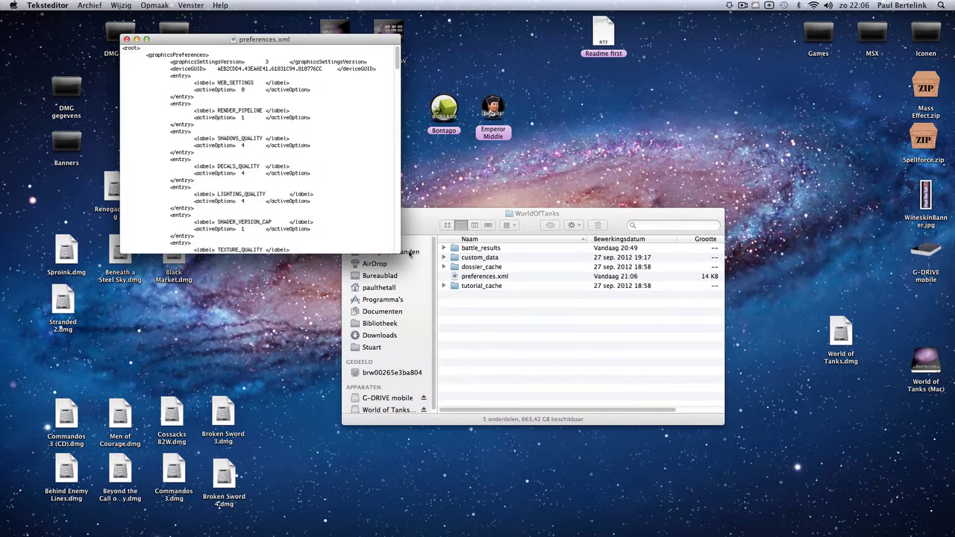
{"action": "left_click_drag", "start_coordinate": [403, 255], "coordinate": [851, 475]}
{"action": "scroll", "coordinate": [588, 372], "scroll_direction": "down", "scroll_amount": 20}
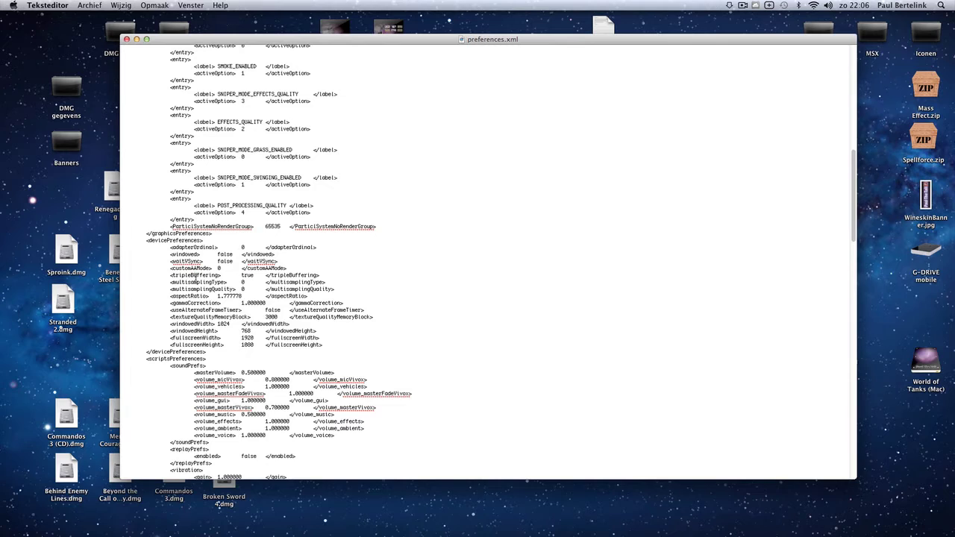
{"action": "left_click", "coordinate": [230, 255]}
{"action": "double_click", "coordinate": [232, 254]}
Step: Close preferences.xml and the WorldOfTanks folder window, and deselect the wrapper on the desktop
{"action": "left_click", "coordinate": [126, 39]}
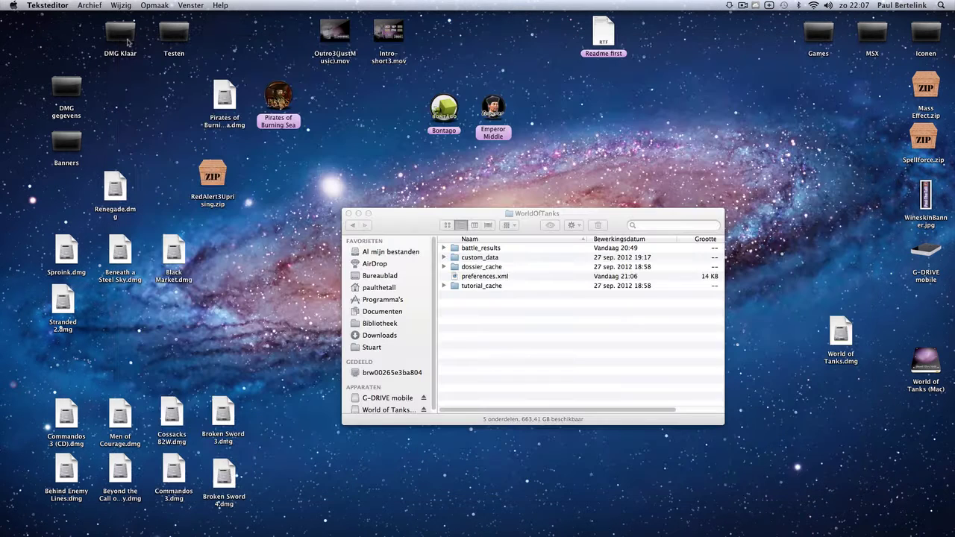
{"action": "left_click", "coordinate": [349, 215]}
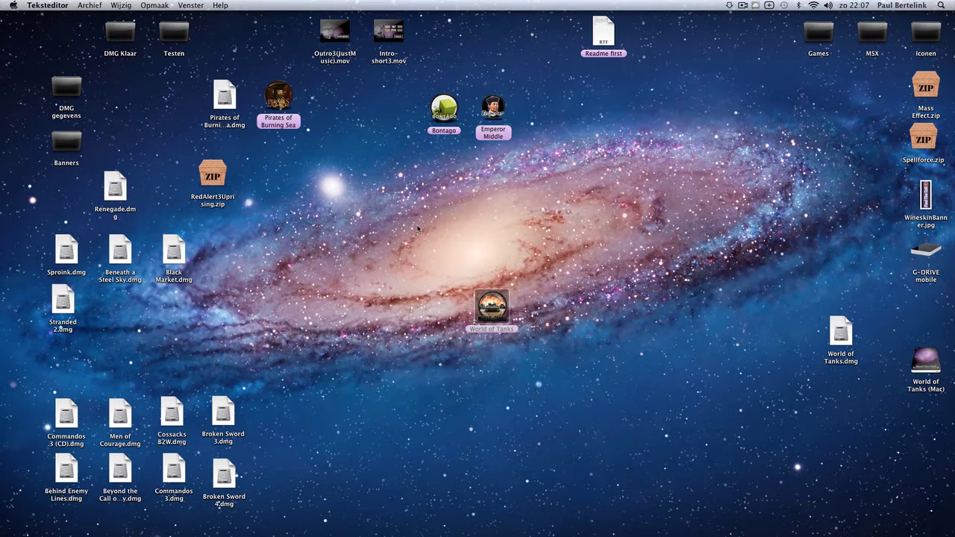
{"action": "left_click", "coordinate": [419, 229]}
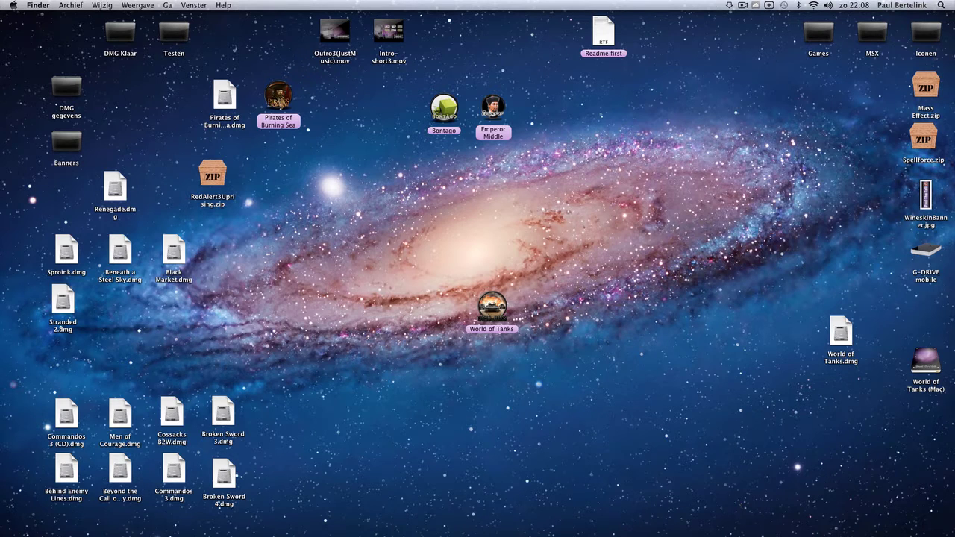
Step: Switch to Firefox, close the Arcanum page, and open the texture fix link on the World of Tanks for the Mac page
{"action": "mouse_move", "coordinate": [743, 522]}
{"action": "mouse_move", "coordinate": [863, 527]}
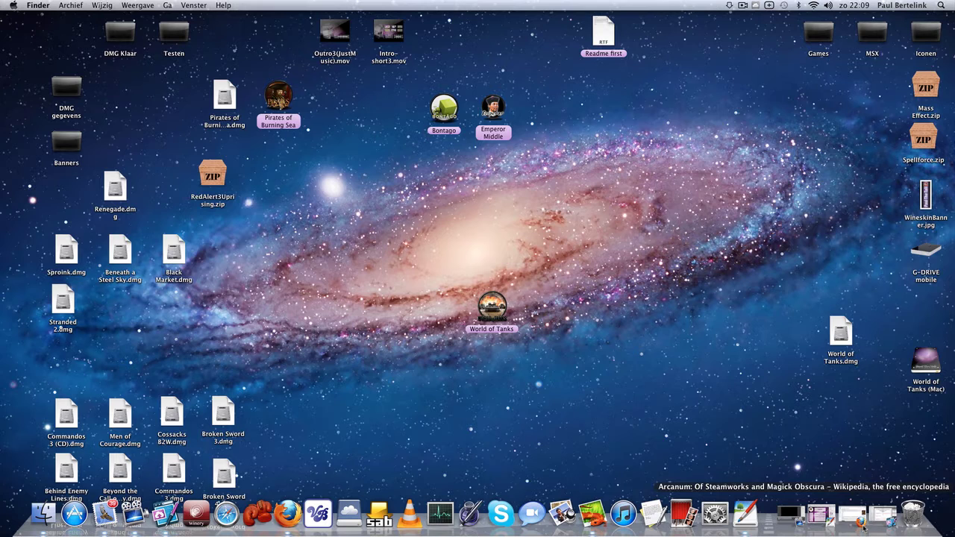
{"action": "left_click", "coordinate": [850, 517]}
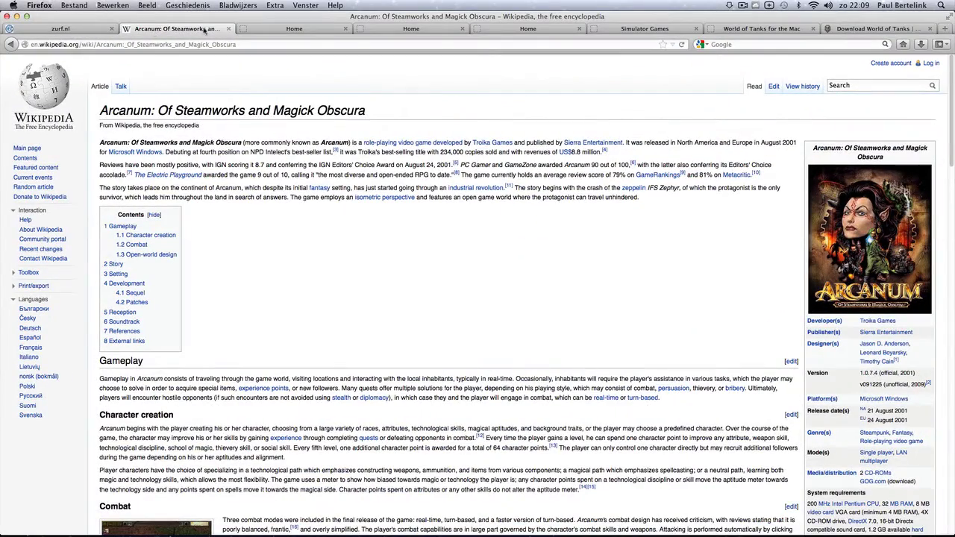
{"action": "left_click", "coordinate": [229, 29]}
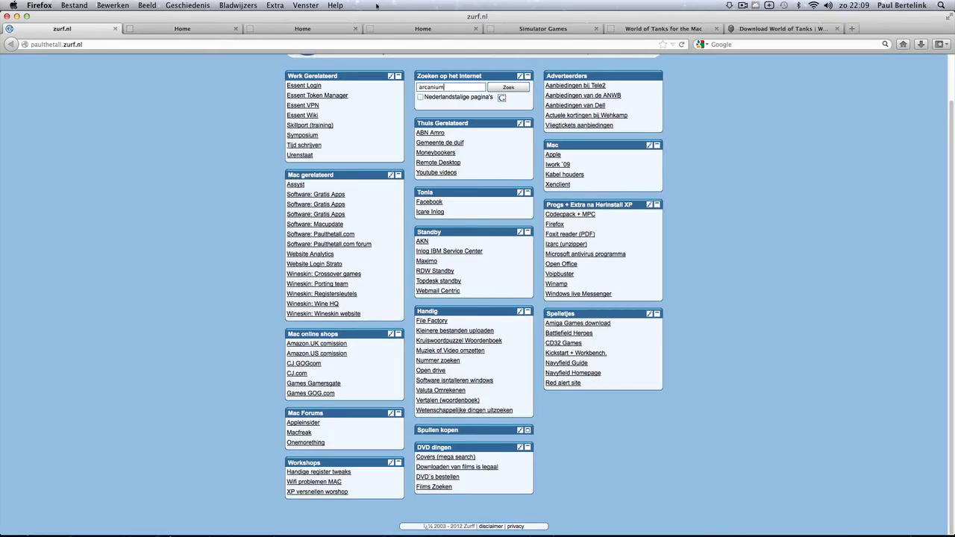
{"action": "left_click", "coordinate": [662, 28]}
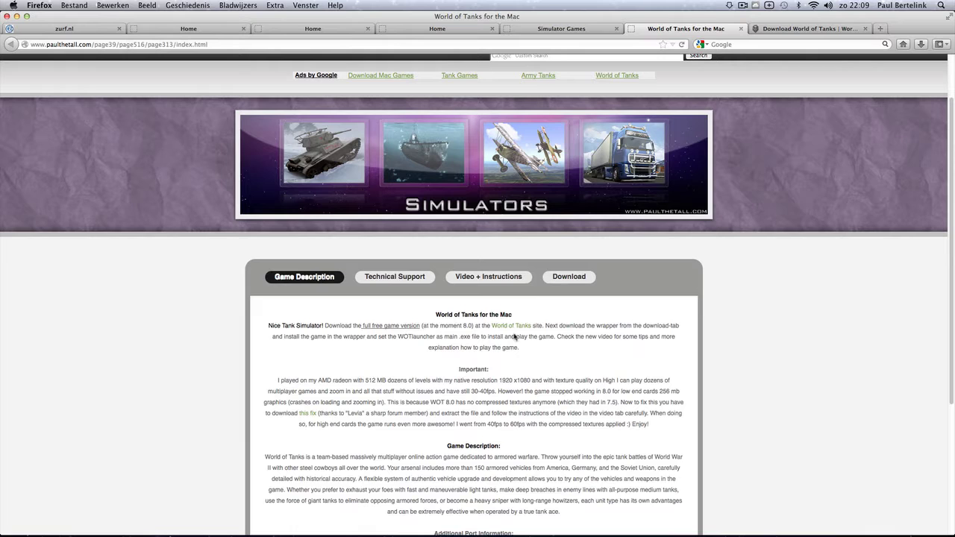
{"action": "scroll", "coordinate": [490, 359], "scroll_direction": "down", "scroll_amount": 1}
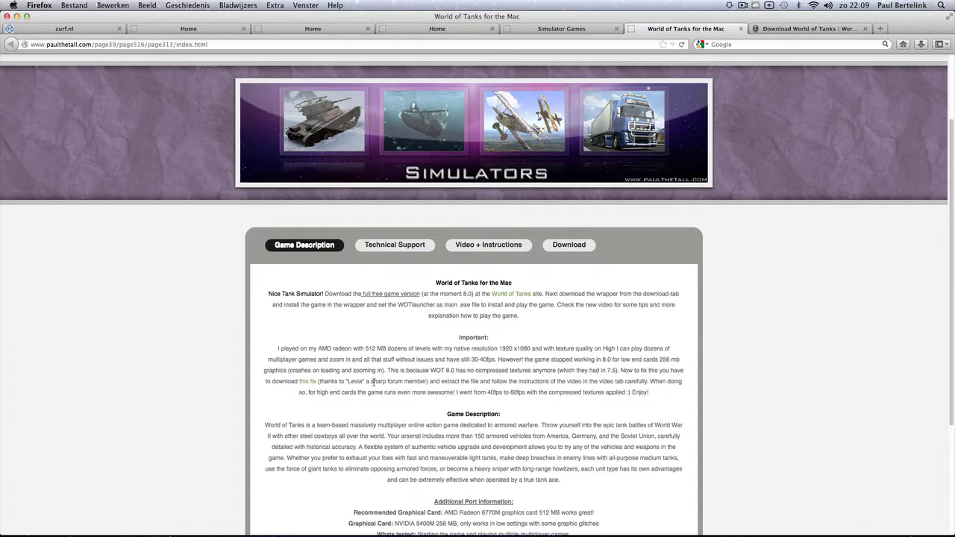
{"action": "left_click", "coordinate": [308, 382]}
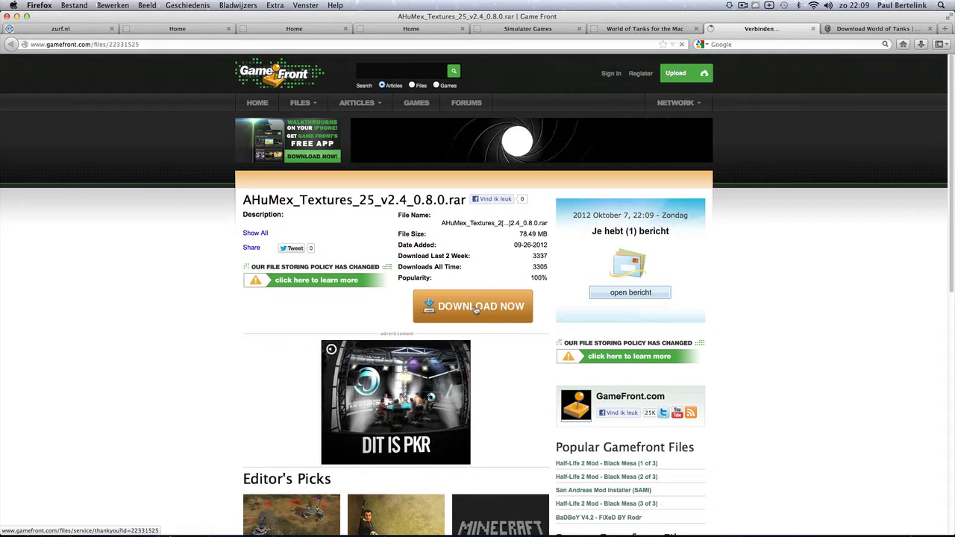
{"action": "left_click", "coordinate": [476, 307]}
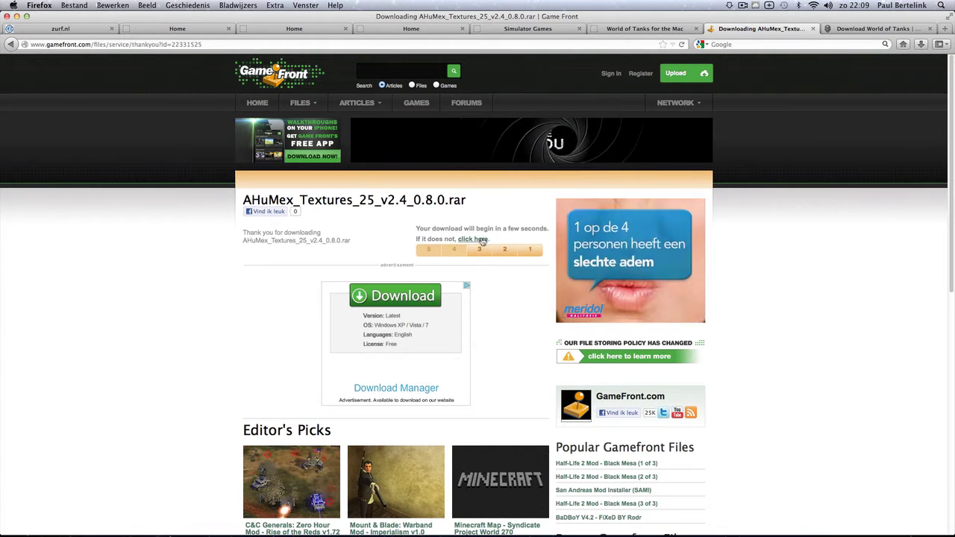
{"action": "left_click", "coordinate": [775, 311]}
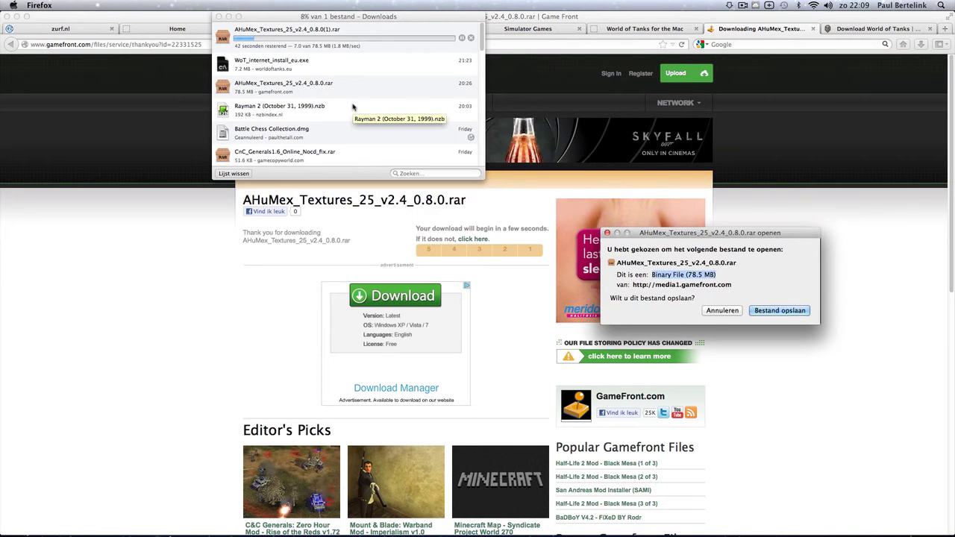
{"action": "left_click", "coordinate": [471, 38]}
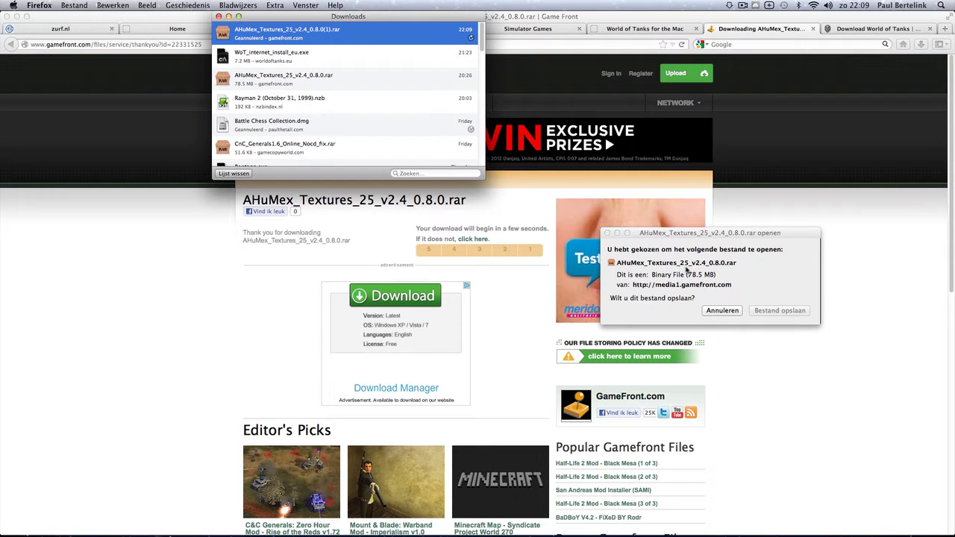
{"action": "left_click", "coordinate": [722, 311]}
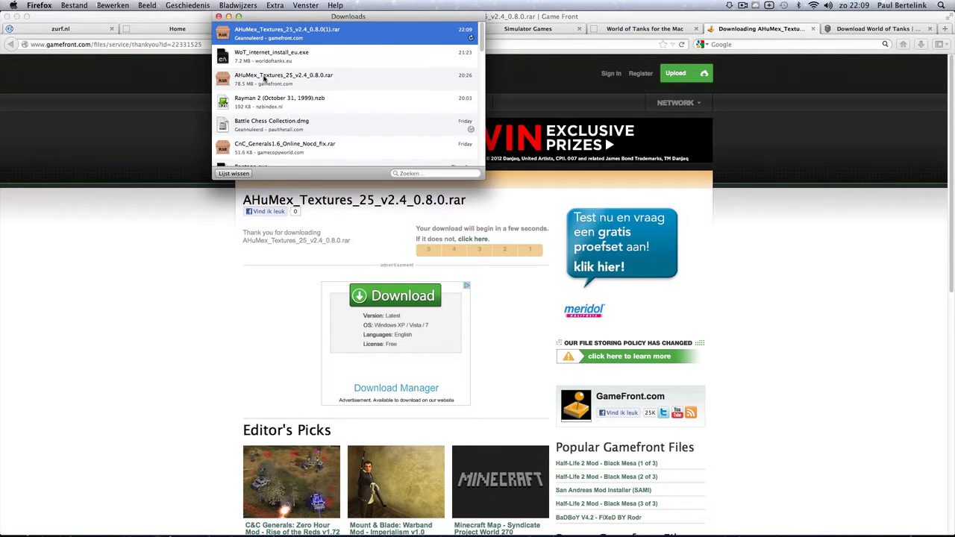
Step: Extract the already downloaded AHuMex_Textures_25_v2.4_0.8.0.rar from the download list, then minimize the browser and close the list
{"action": "left_click", "coordinate": [261, 77]}
{"action": "double_click", "coordinate": [261, 76]}
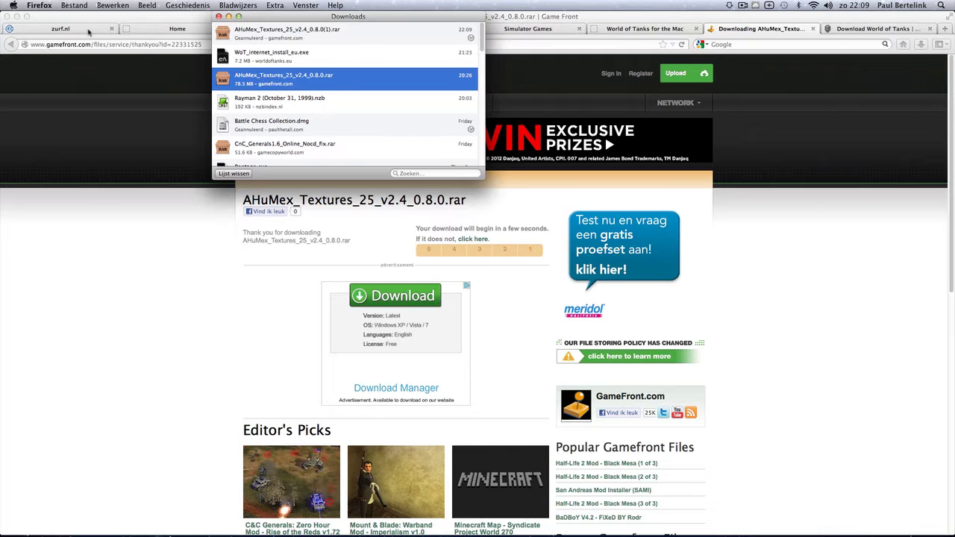
{"action": "left_click", "coordinate": [17, 16]}
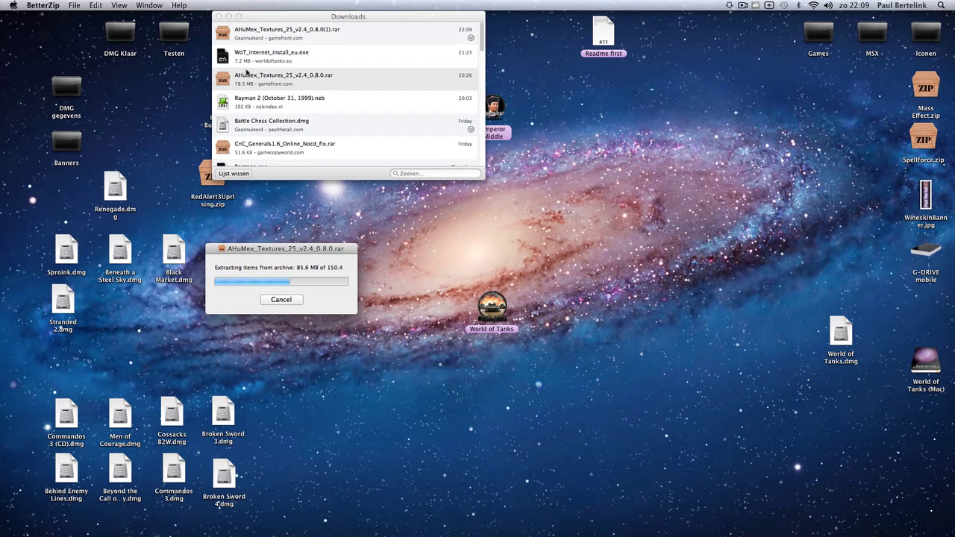
{"action": "left_click", "coordinate": [219, 16]}
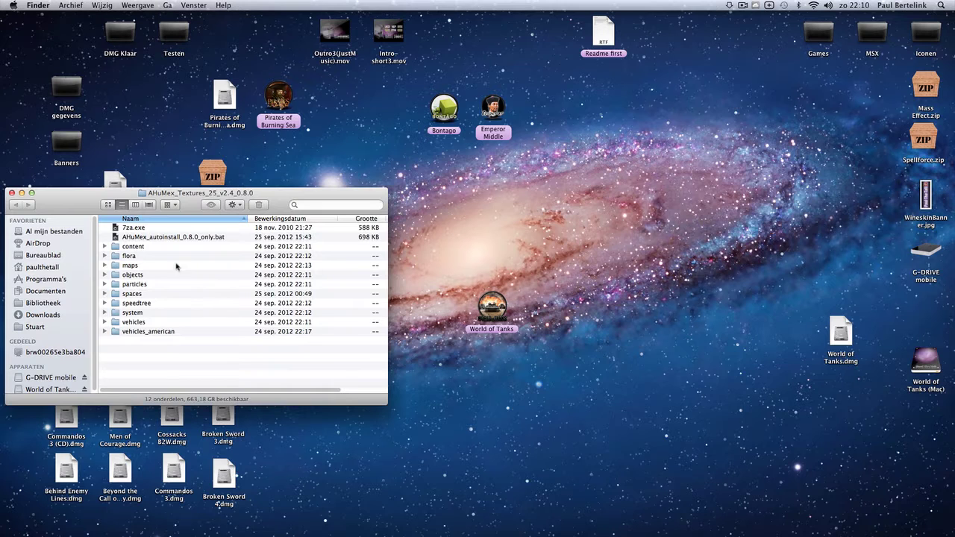
Step: Copy all items in the extracted AHuMex_Textures_25_v2.4_0.8.0 folder and move its window aside
{"action": "left_click_drag", "start_coordinate": [61, 201], "coordinate": [176, 195]}
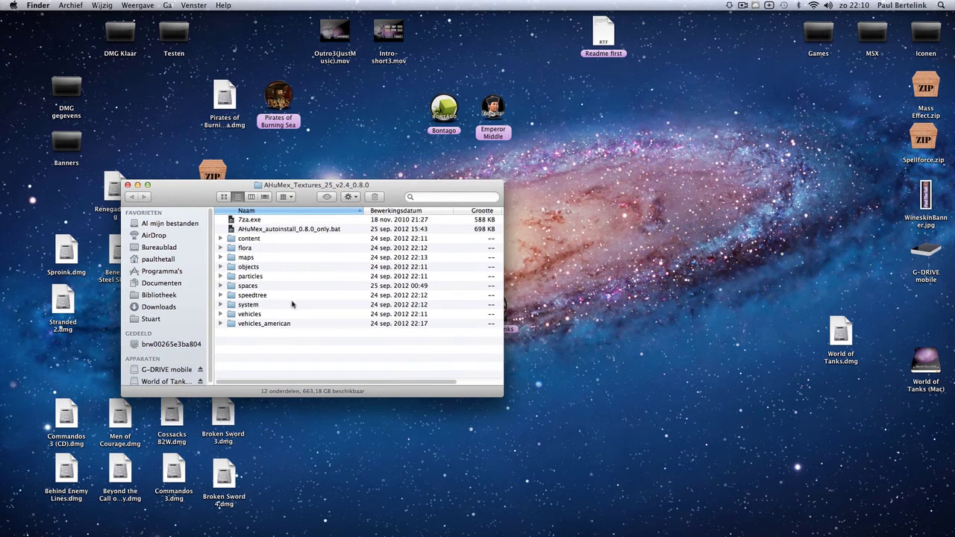
{"action": "left_click_drag", "start_coordinate": [252, 336], "coordinate": [238, 221]}
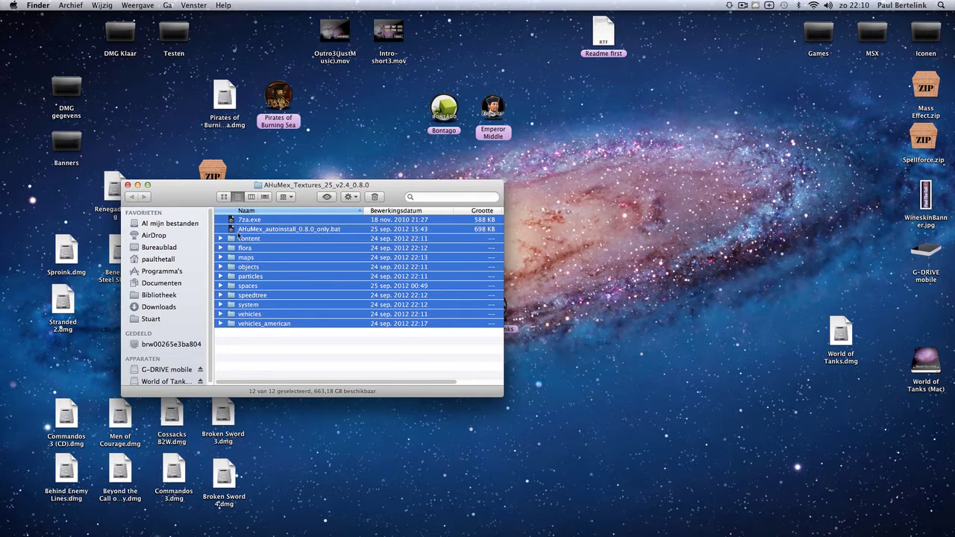
{"action": "right_click", "coordinate": [239, 234]}
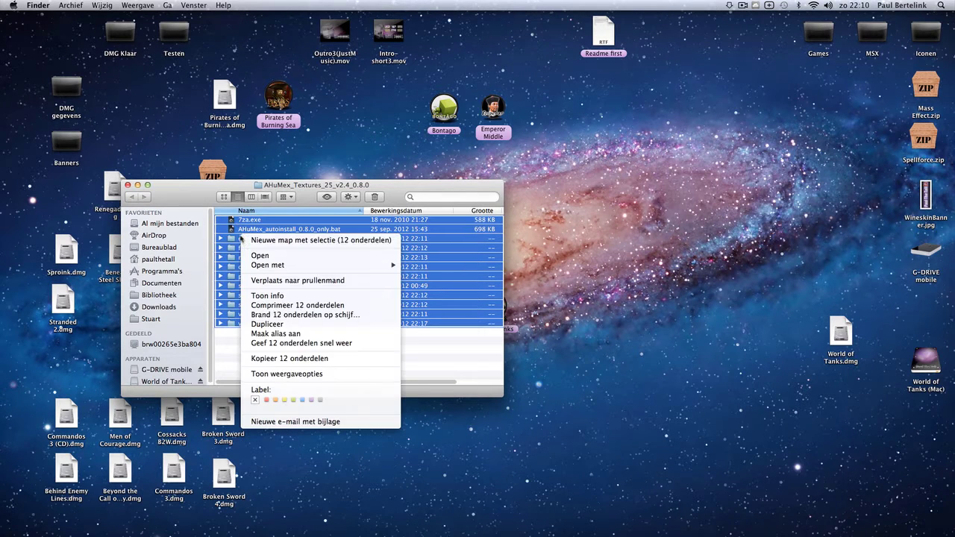
{"action": "left_click", "coordinate": [276, 360]}
{"action": "left_click_drag", "start_coordinate": [466, 194], "coordinate": [411, 195]}
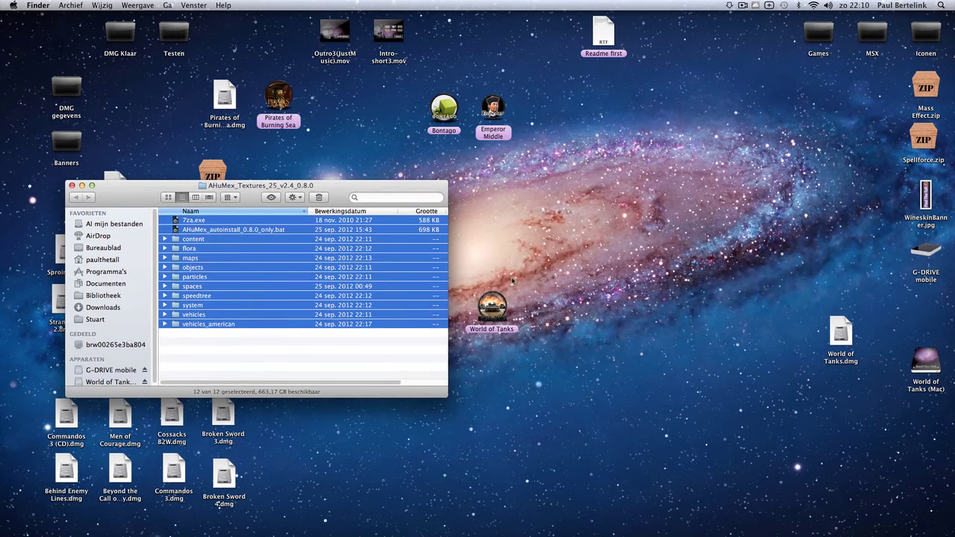
Step: Show the package contents of the World of Tanks wrapper and open the World_of_Tanks folder under drive_c and Games
{"action": "left_click_drag", "start_coordinate": [501, 303], "coordinate": [624, 290]}
{"action": "right_click", "coordinate": [613, 291]}
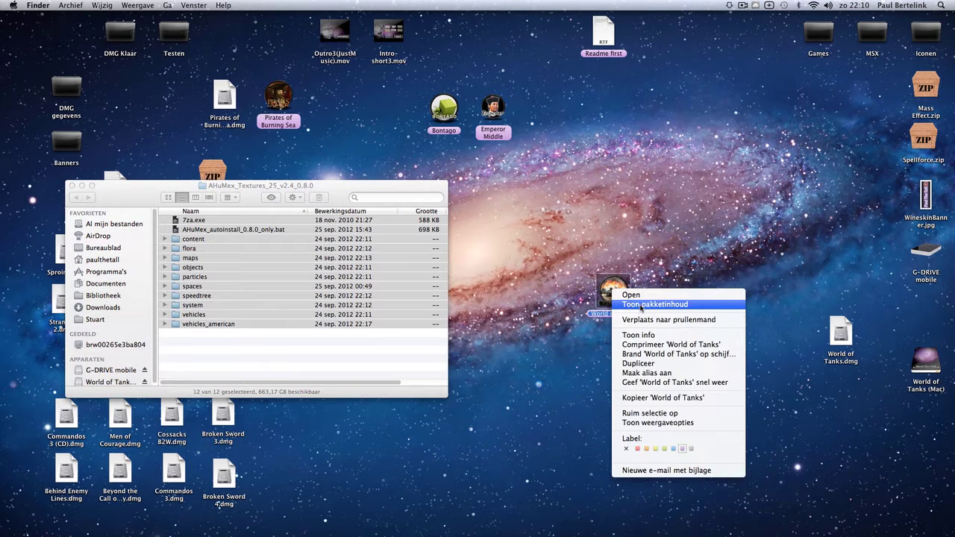
{"action": "left_click", "coordinate": [642, 306]}
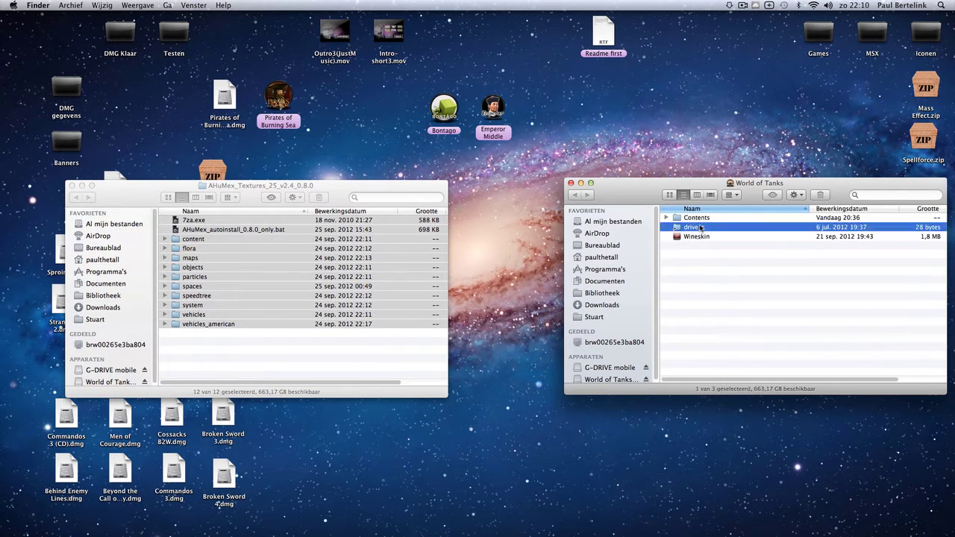
{"action": "double_click", "coordinate": [698, 228]}
{"action": "double_click", "coordinate": [693, 219]}
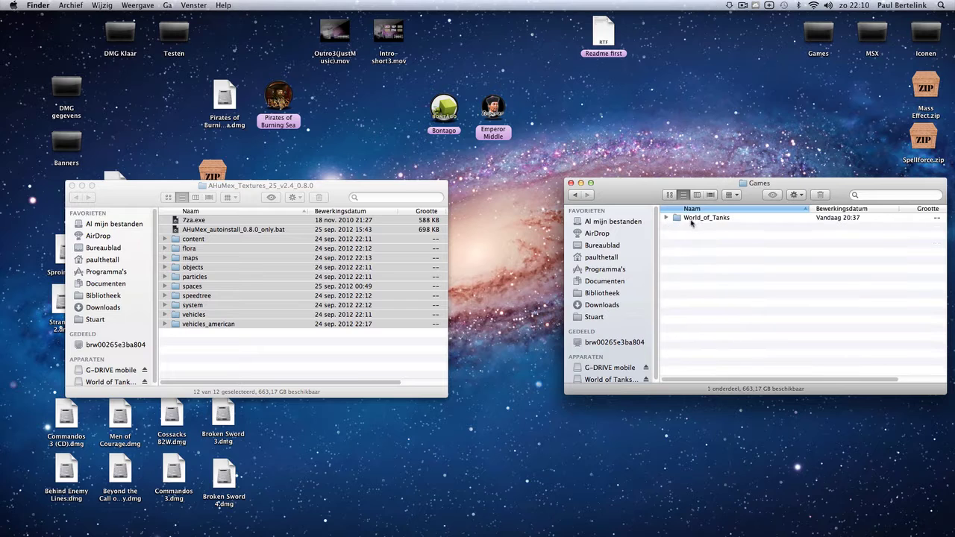
{"action": "double_click", "coordinate": [692, 219]}
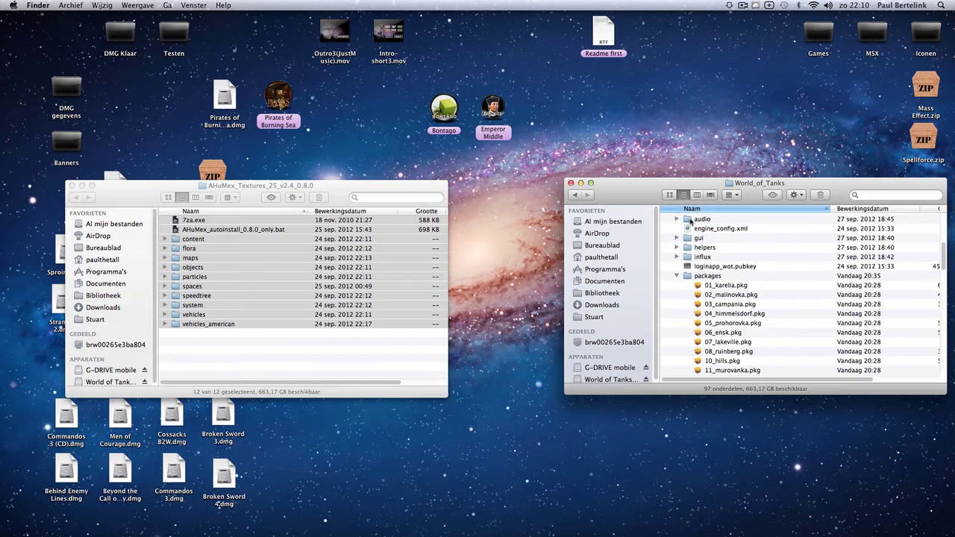
Step: Select the packages folder inside res and examine its location and its .pkg files in the World_of_Tanks folder
{"action": "left_click", "coordinate": [704, 277]}
{"action": "left_click_drag", "start_coordinate": [681, 186], "coordinate": [603, 113]}
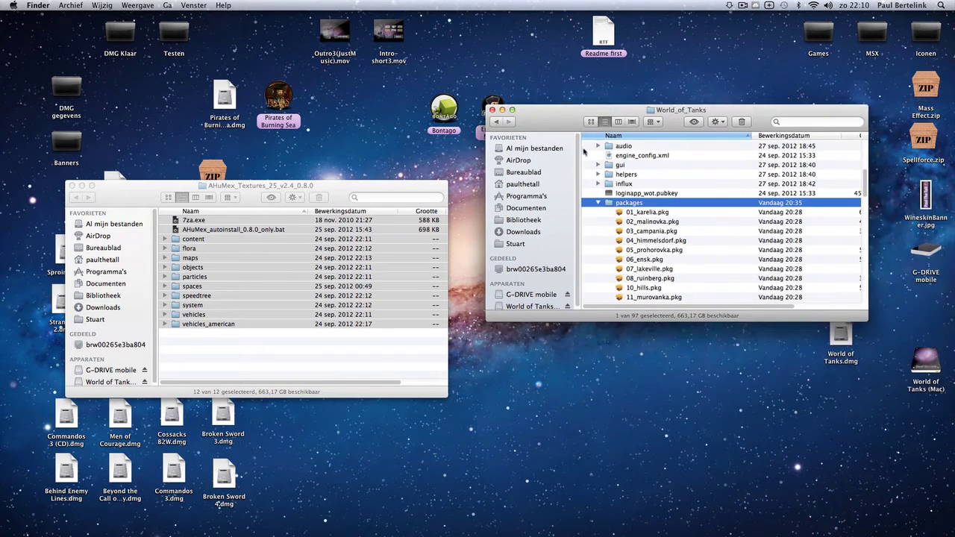
{"action": "scroll", "coordinate": [627, 216], "scroll_direction": "up", "scroll_amount": 3}
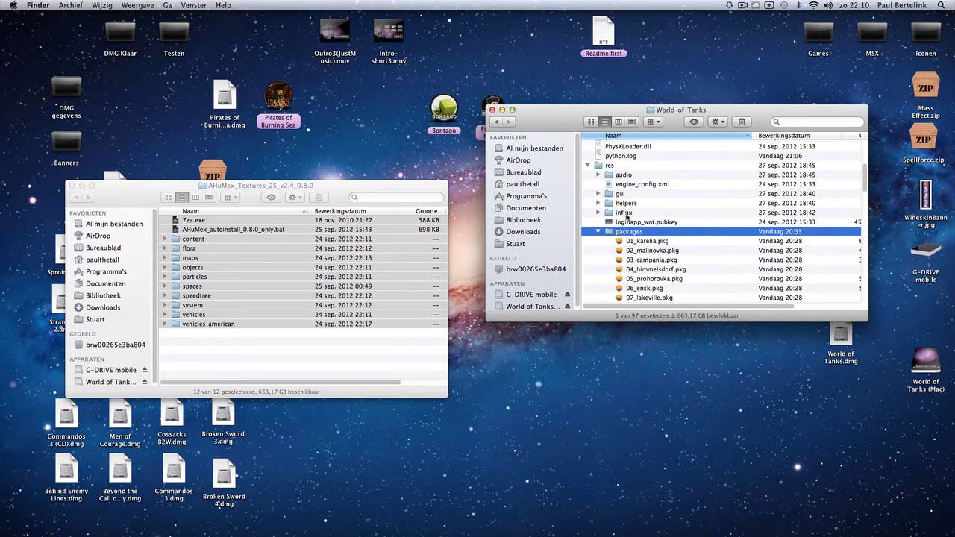
{"action": "scroll", "coordinate": [623, 176], "scroll_direction": "up", "scroll_amount": 5}
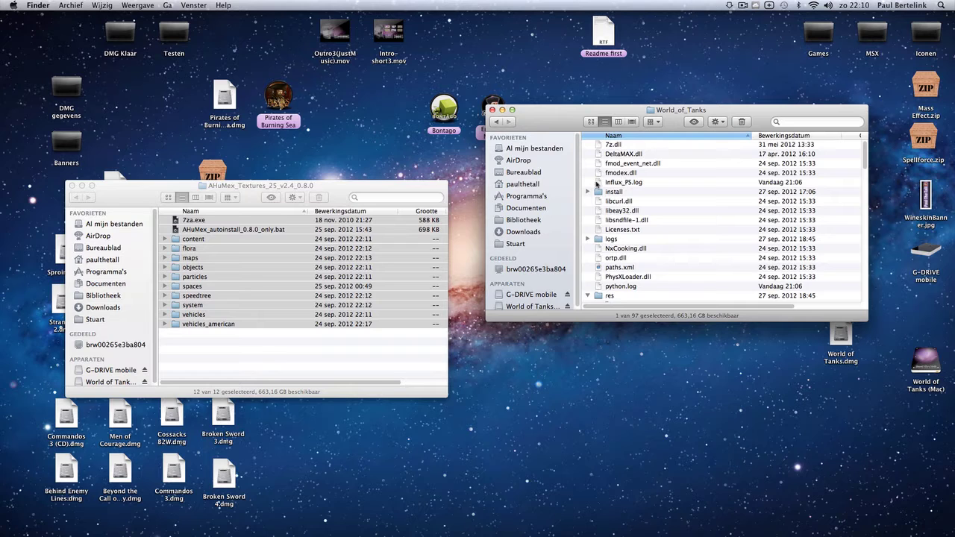
{"action": "scroll", "coordinate": [621, 209], "scroll_direction": "down", "scroll_amount": 3}
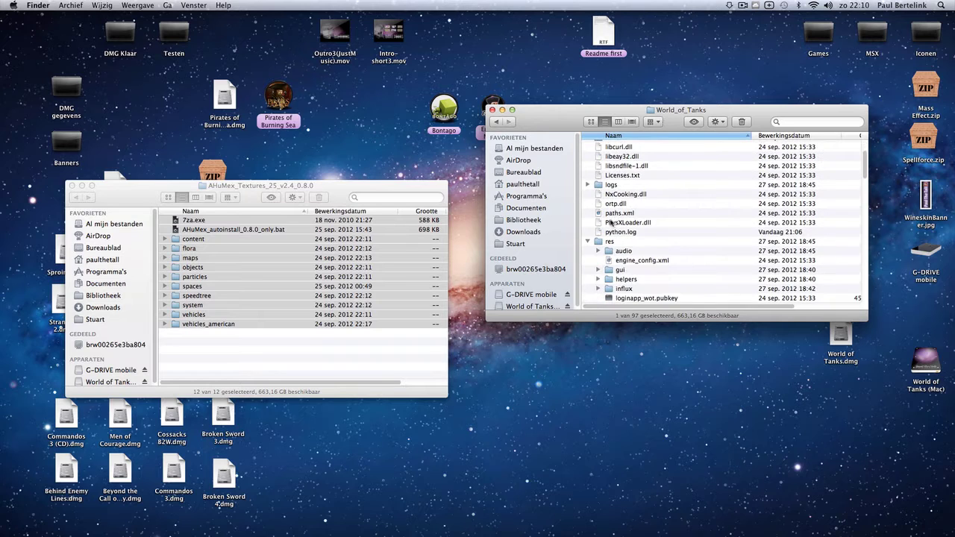
{"action": "scroll", "coordinate": [620, 233], "scroll_direction": "down", "scroll_amount": 1}
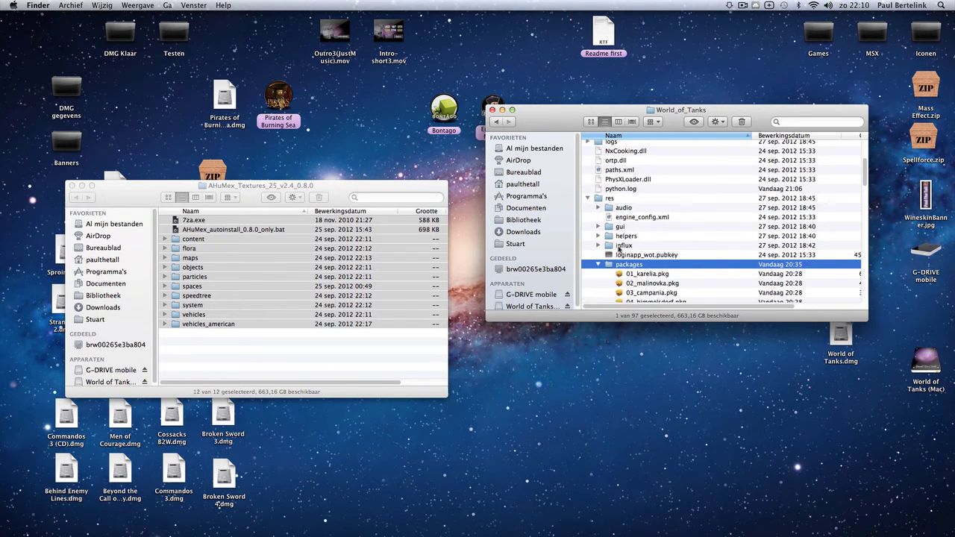
{"action": "scroll", "coordinate": [607, 270], "scroll_direction": "down", "scroll_amount": 15}
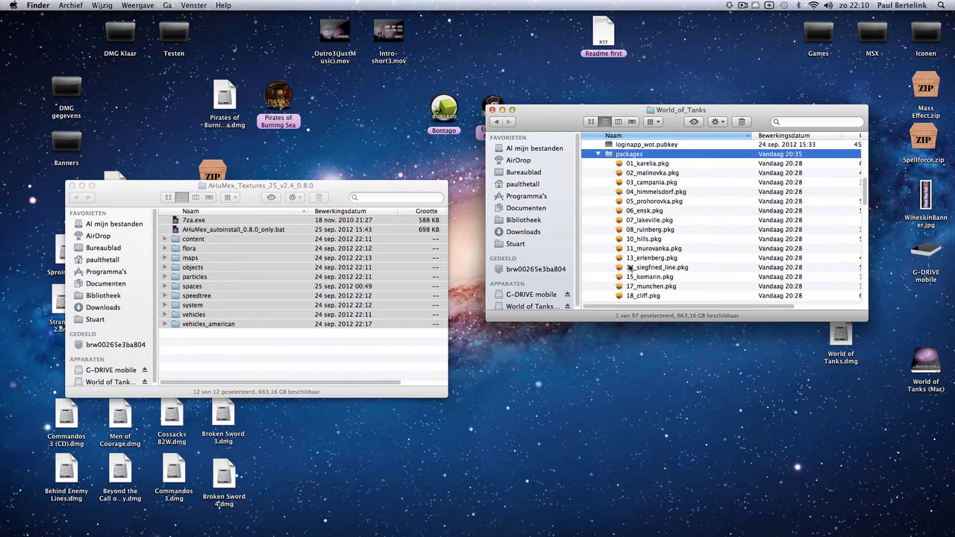
{"action": "scroll", "coordinate": [629, 268], "scroll_direction": "up", "scroll_amount": 10}
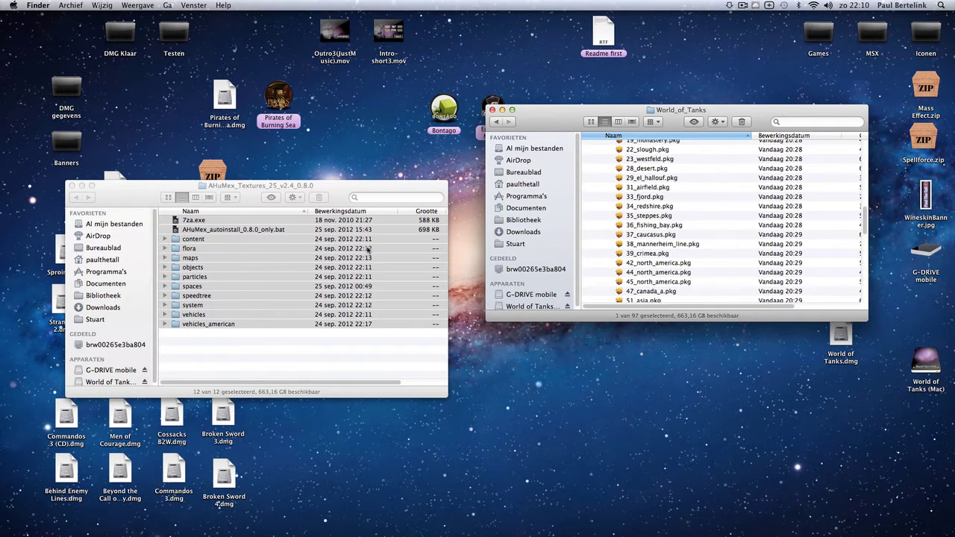
{"action": "scroll", "coordinate": [686, 257], "scroll_direction": "up", "scroll_amount": 10}
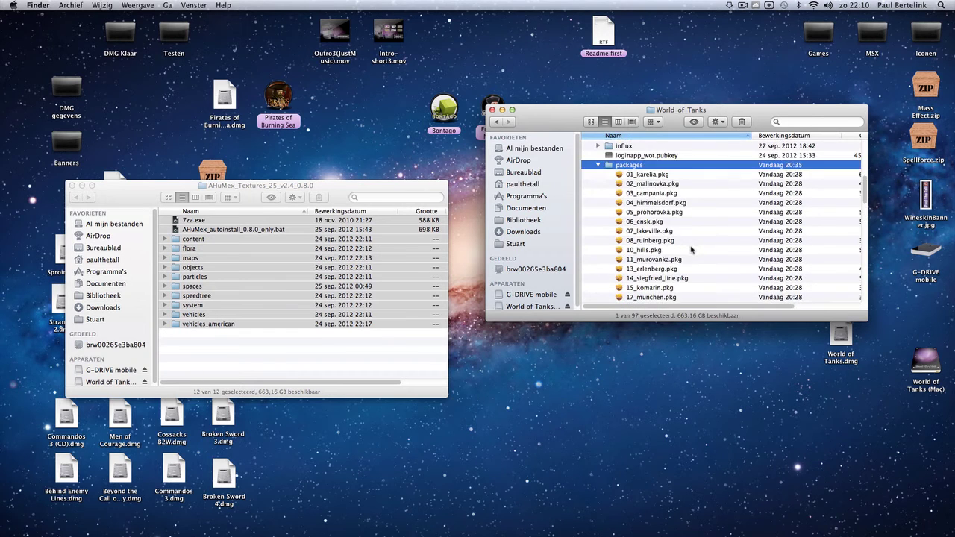
Step: Move all AHuMex texture items into the packages folder inside res, stopping at the prompt to replace the existing content folder
{"action": "left_click_drag", "start_coordinate": [295, 251], "coordinate": [618, 187]}
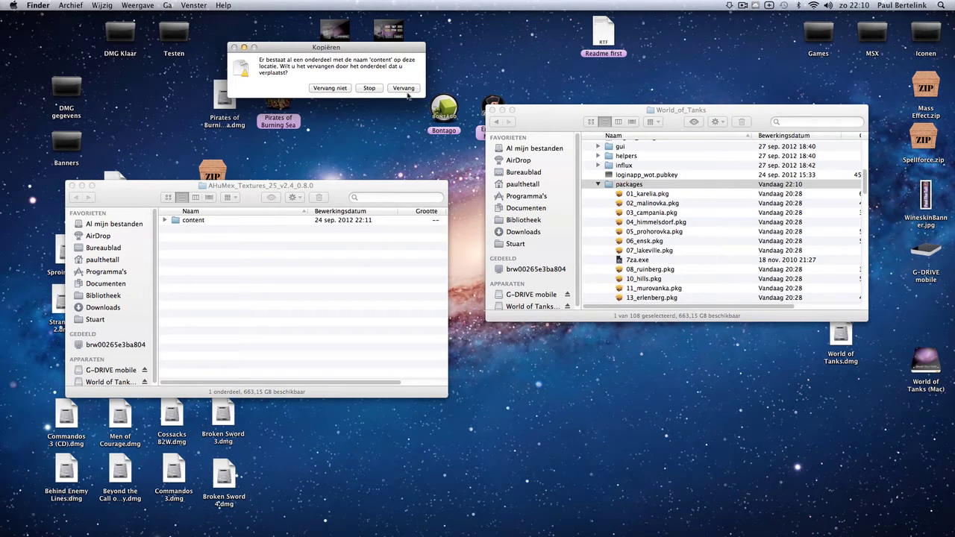
{"action": "left_click", "coordinate": [367, 88]}
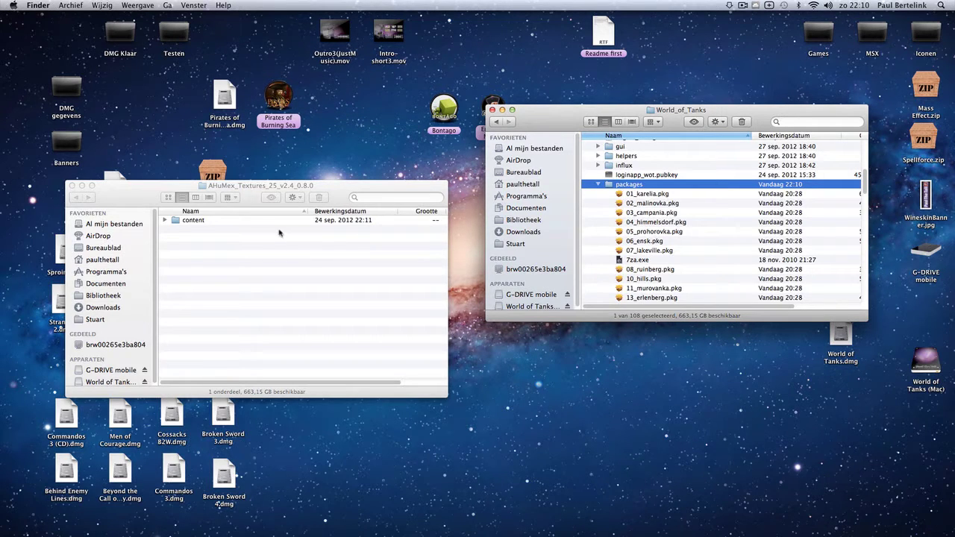
{"action": "left_click", "coordinate": [165, 221]}
{"action": "left_click", "coordinate": [164, 221]}
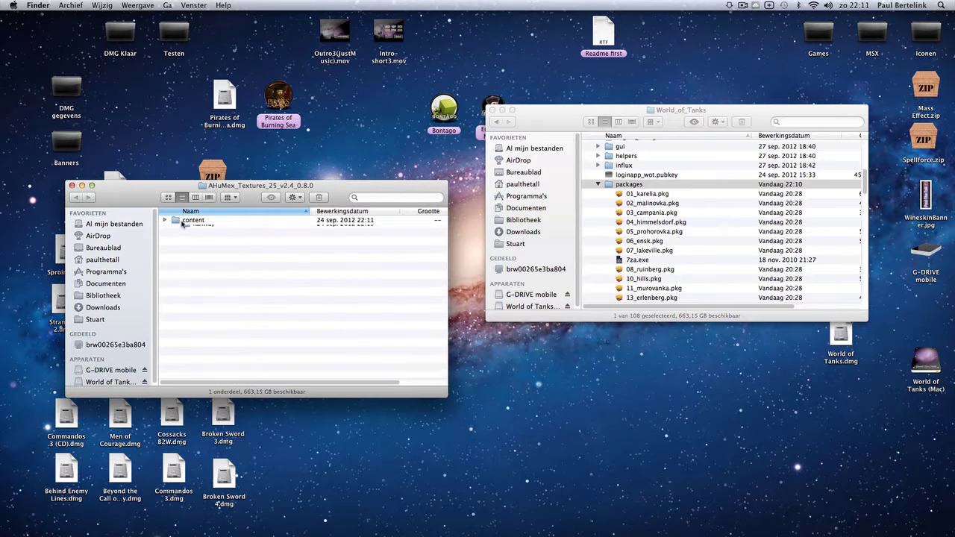
Step: Move the leftover content folder into packages, replacing the existing one, and close the AHuMex_Textures_25_v2.4_0.8.0 window
{"action": "left_click_drag", "start_coordinate": [183, 224], "coordinate": [591, 203]}
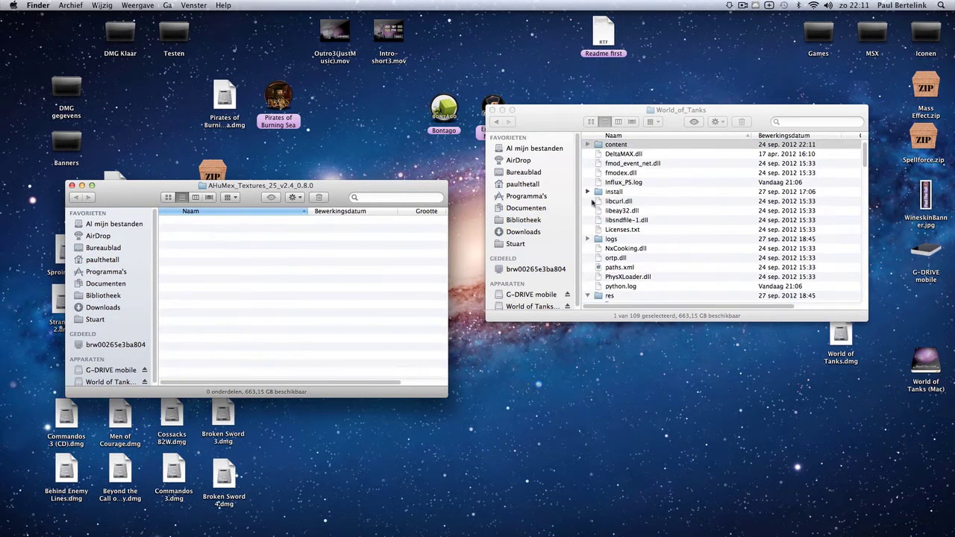
{"action": "scroll", "coordinate": [620, 213], "scroll_direction": "up", "scroll_amount": 1}
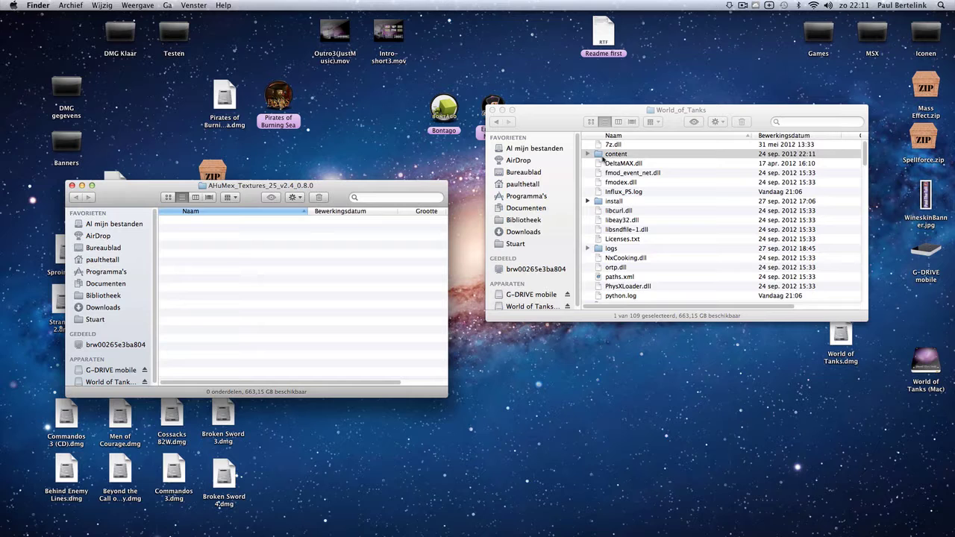
{"action": "left_click_drag", "start_coordinate": [603, 158], "coordinate": [629, 209]}
{"action": "scroll", "coordinate": [618, 233], "scroll_direction": "down", "scroll_amount": 10}
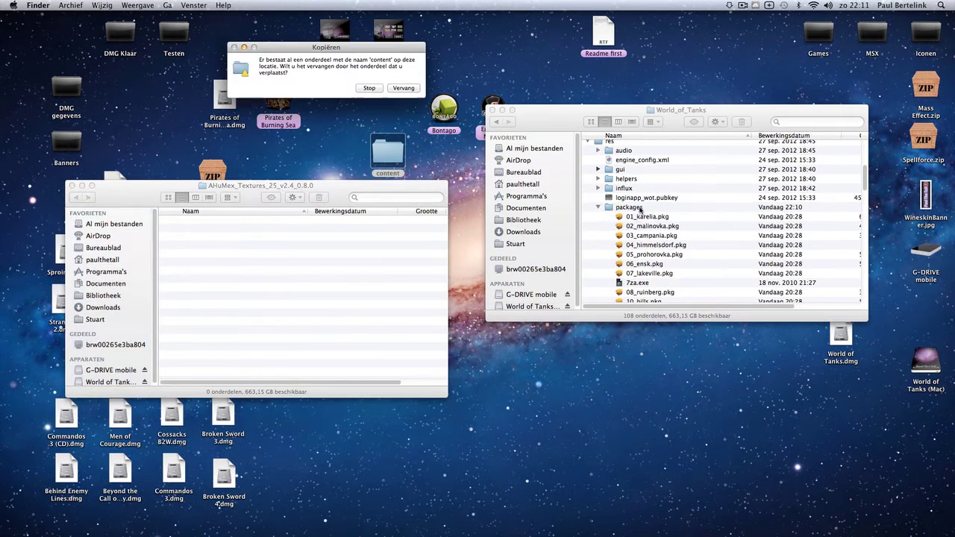
{"action": "left_click", "coordinate": [413, 88]}
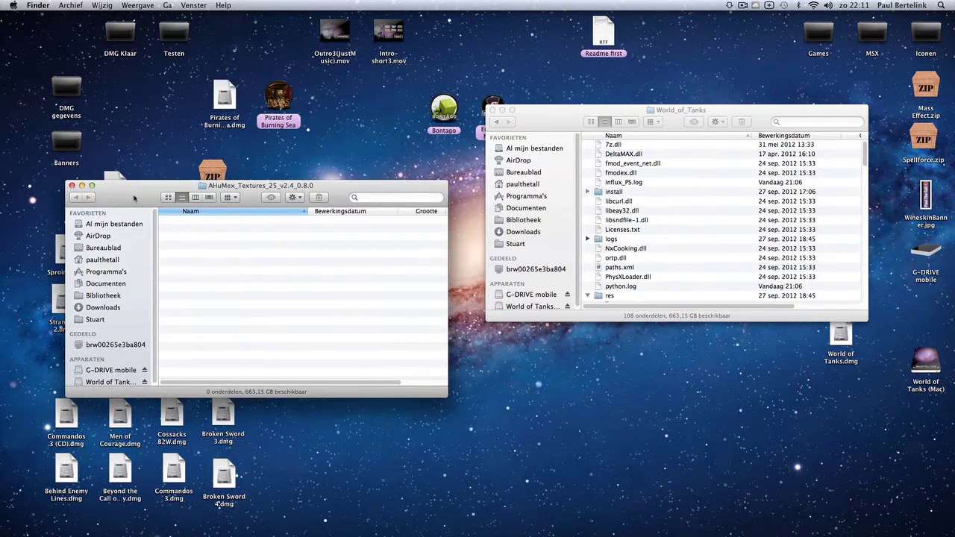
{"action": "left_click", "coordinate": [72, 185]}
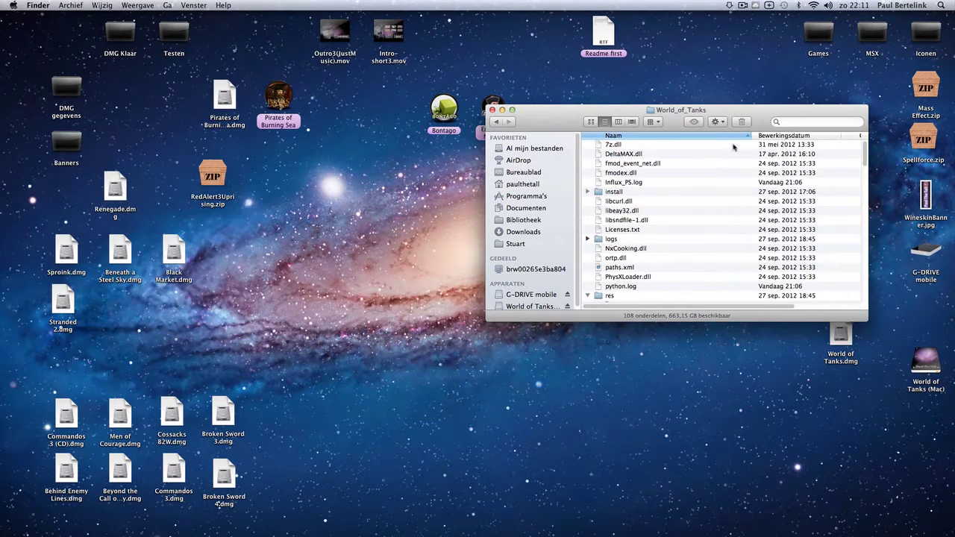
Step: Go back to the top level of the World of Tanks package and open the advanced settings of Wineskin
{"action": "left_click_drag", "start_coordinate": [549, 120], "coordinate": [415, 132]}
{"action": "scroll", "coordinate": [514, 190], "scroll_direction": "down", "scroll_amount": 10}
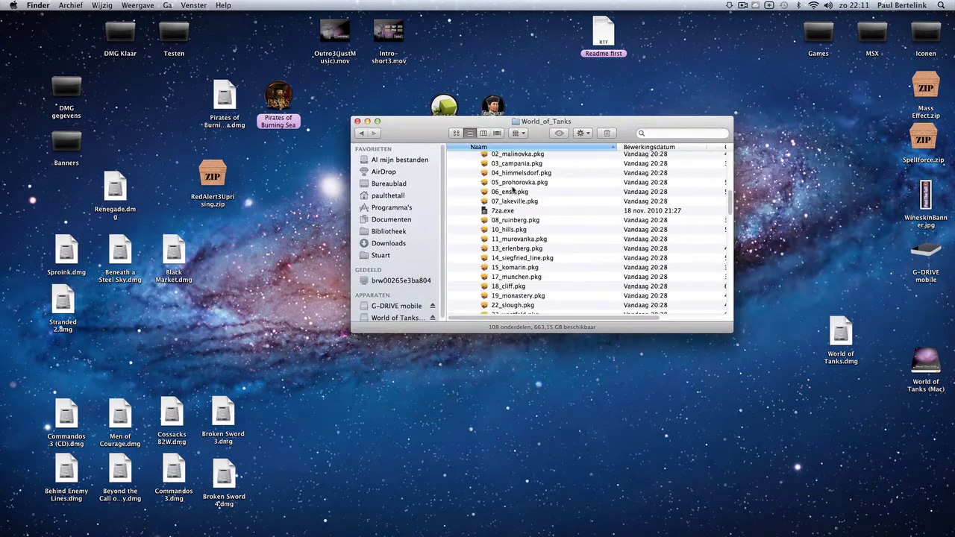
{"action": "scroll", "coordinate": [514, 190], "scroll_direction": "up", "scroll_amount": 8}
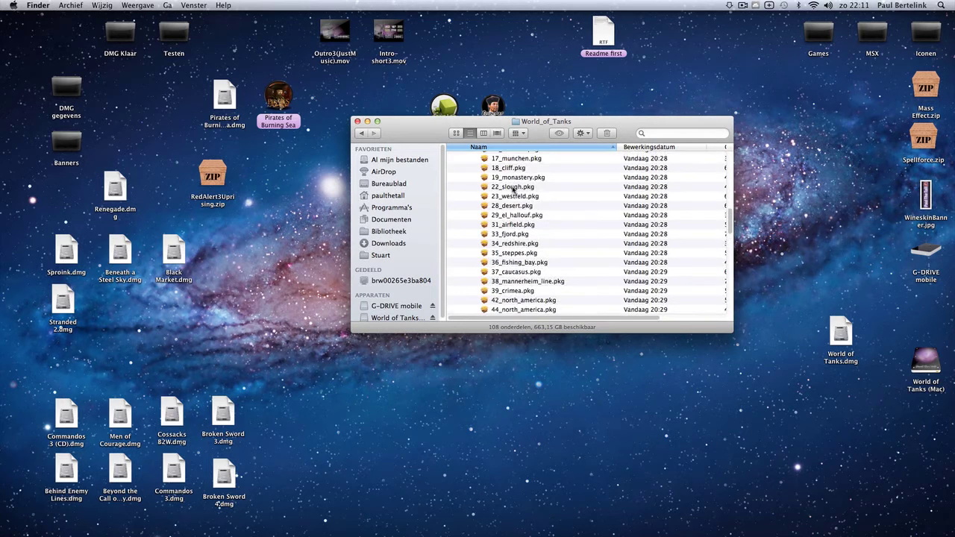
{"action": "left_click", "coordinate": [360, 135]}
{"action": "left_click", "coordinate": [361, 135]}
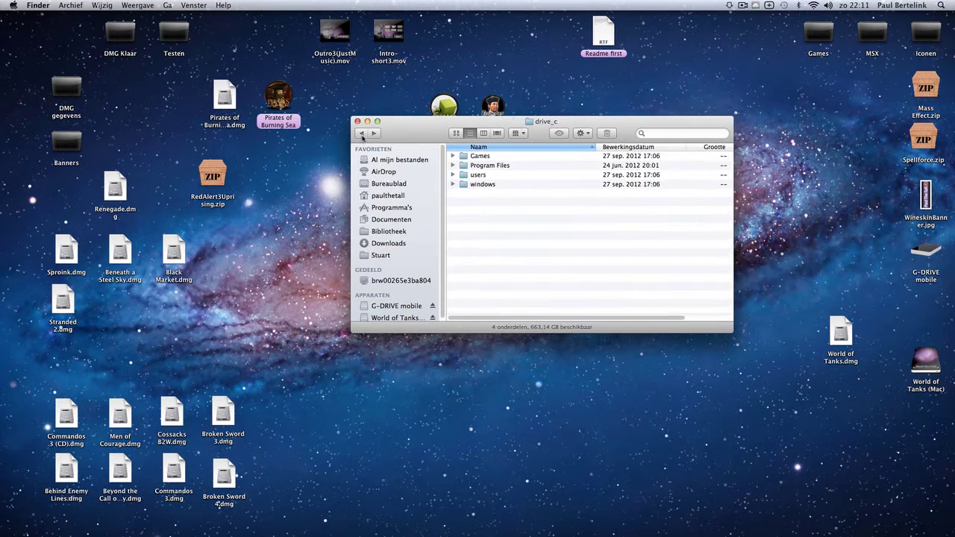
{"action": "left_click", "coordinate": [361, 135]}
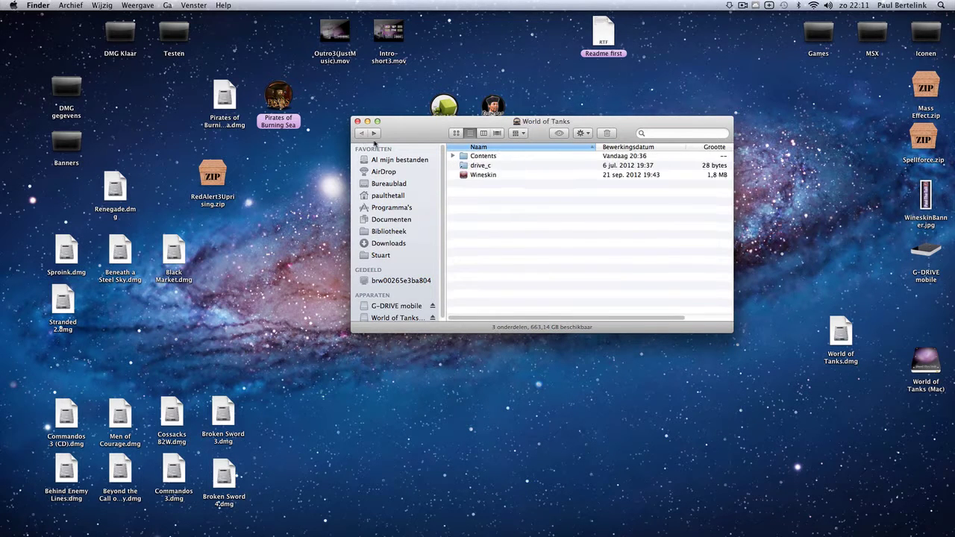
{"action": "double_click", "coordinate": [484, 175]}
{"action": "left_click", "coordinate": [492, 280]}
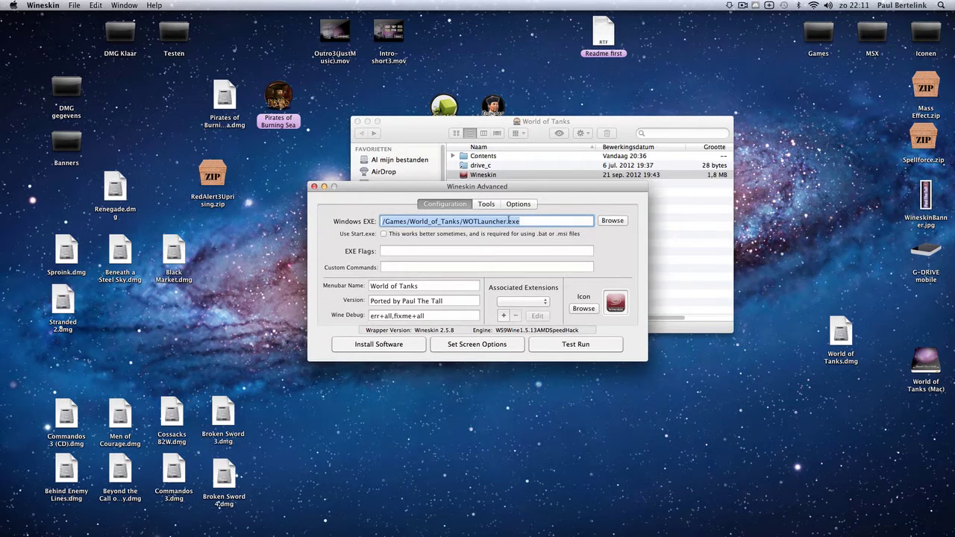
Step: Browse for a new Windows EXE and open the packages folder under Games, World_of_Tanks and res
{"action": "left_click", "coordinate": [613, 221]}
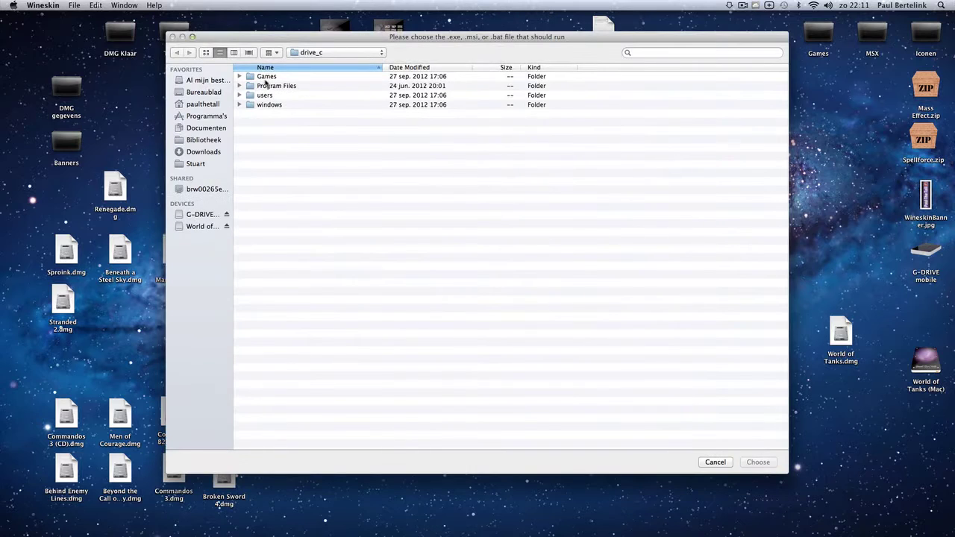
{"action": "left_click", "coordinate": [274, 87]}
{"action": "double_click", "coordinate": [274, 87]}
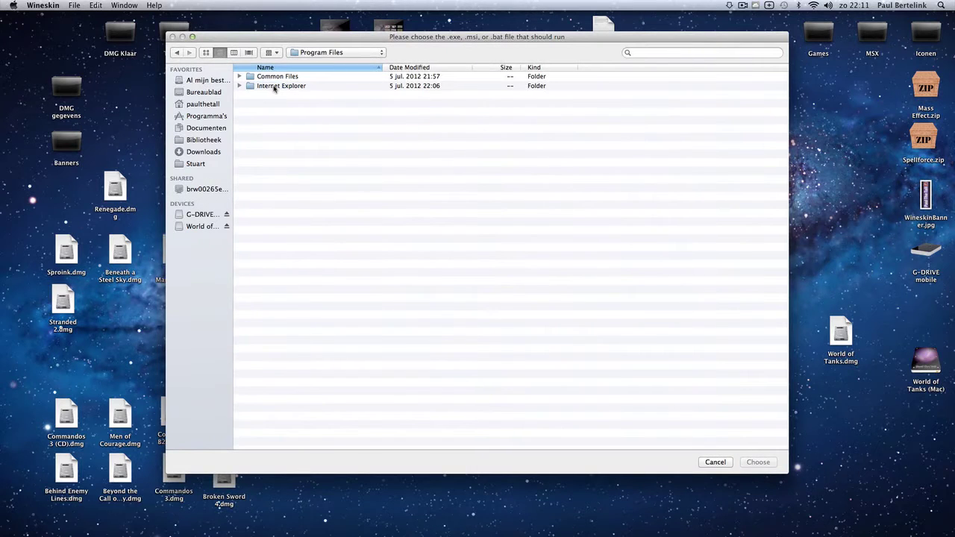
{"action": "left_click", "coordinate": [180, 54]}
{"action": "double_click", "coordinate": [289, 76]}
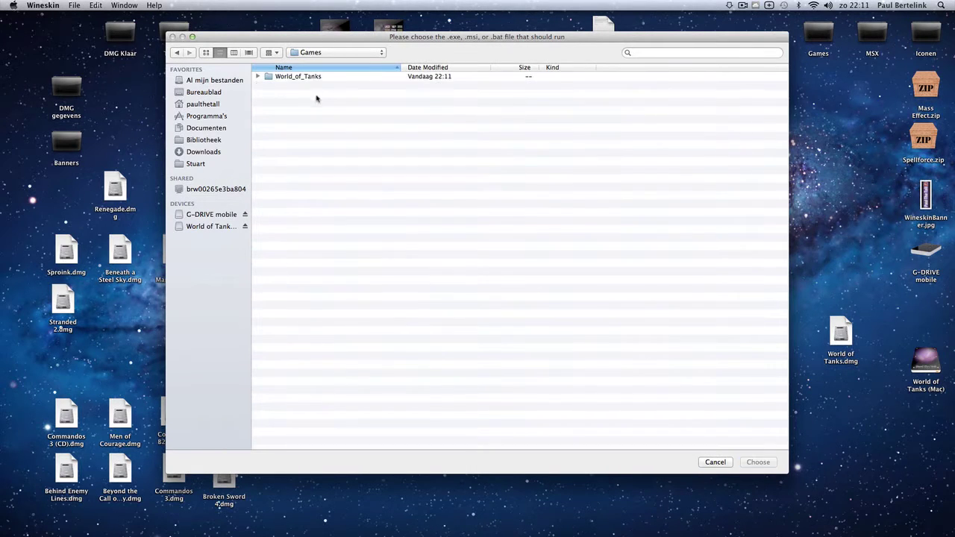
{"action": "double_click", "coordinate": [293, 77]}
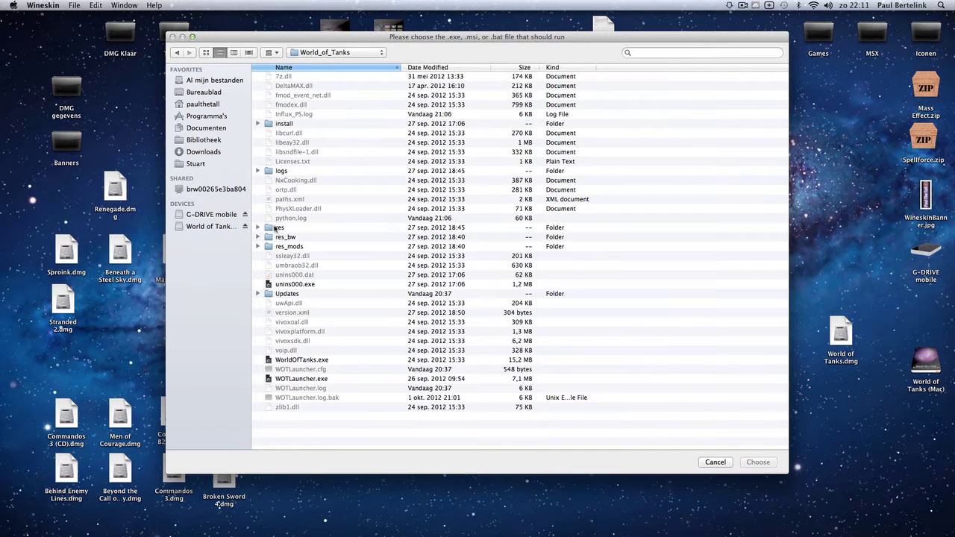
{"action": "double_click", "coordinate": [281, 227]}
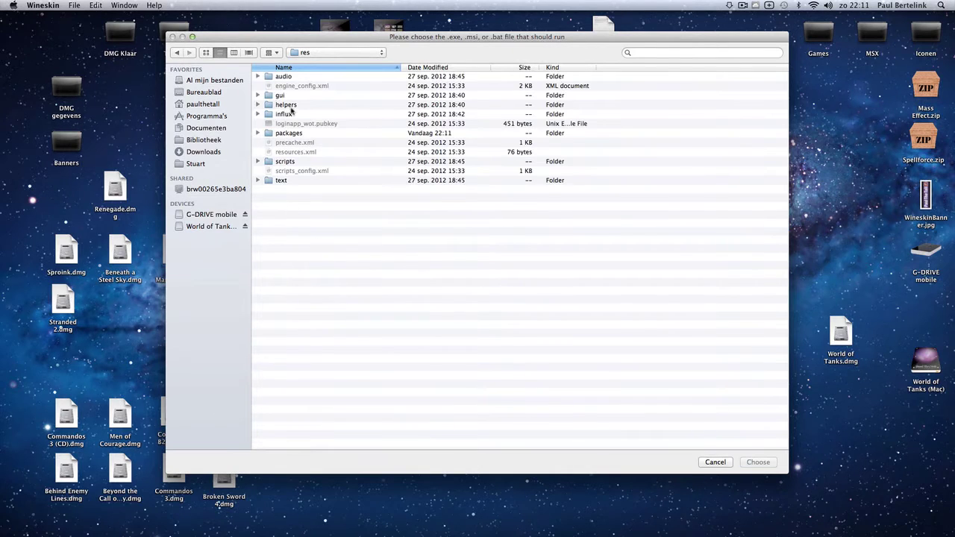
{"action": "double_click", "coordinate": [284, 132]}
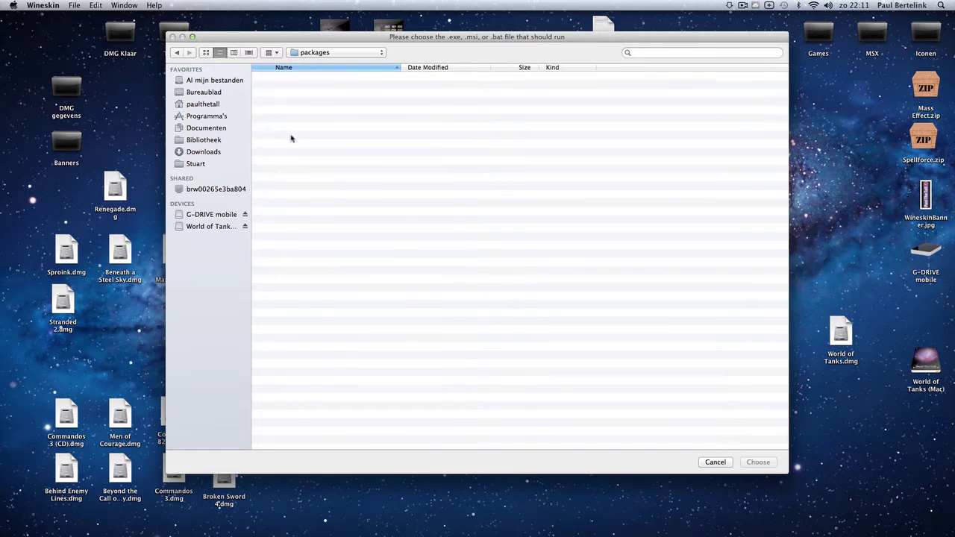
Step: Choose AHuMex_autoinstall_0.8.0_only.bat as the Windows EXE, run it as a test run and decline viewing the logs
{"action": "scroll", "coordinate": [324, 417], "scroll_direction": "down", "scroll_amount": 5}
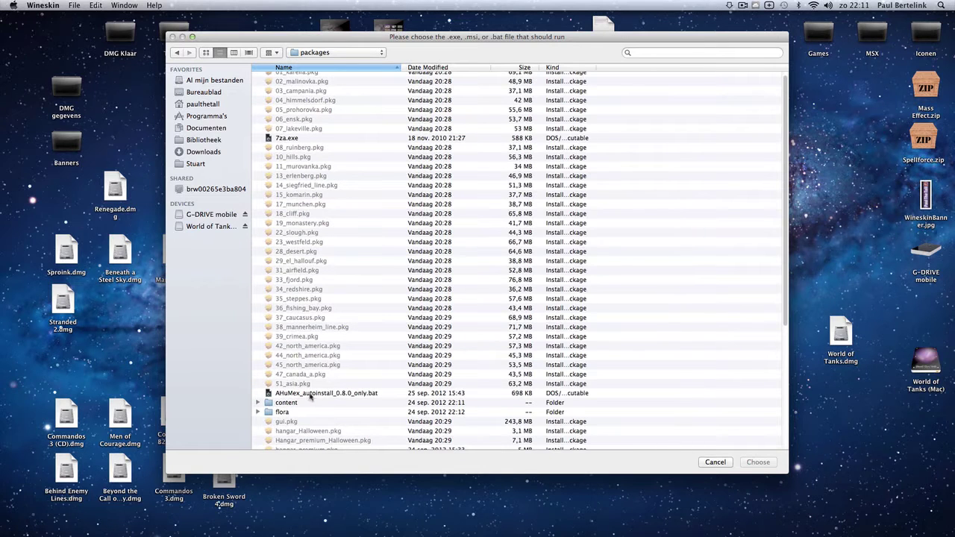
{"action": "left_click", "coordinate": [314, 394]}
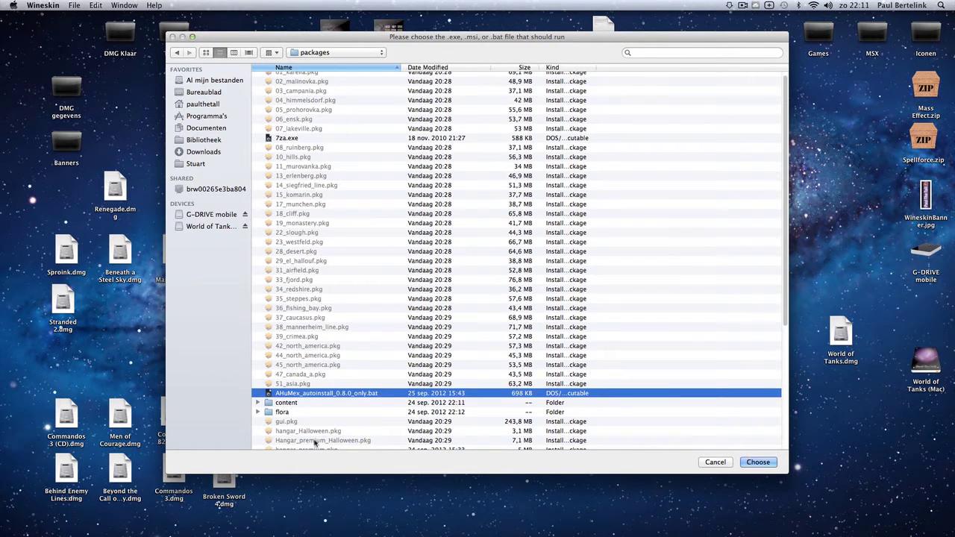
{"action": "left_click", "coordinate": [762, 463]}
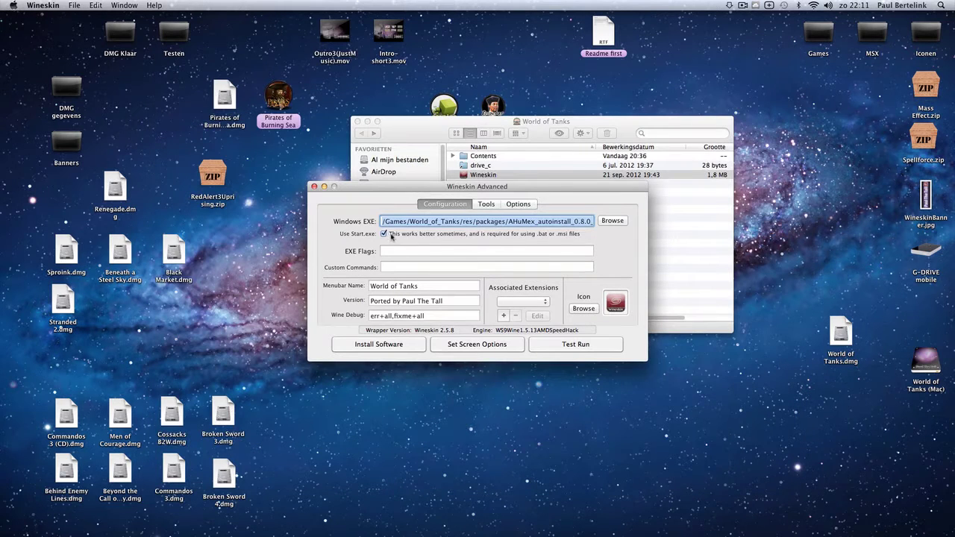
{"action": "left_click", "coordinate": [576, 345]}
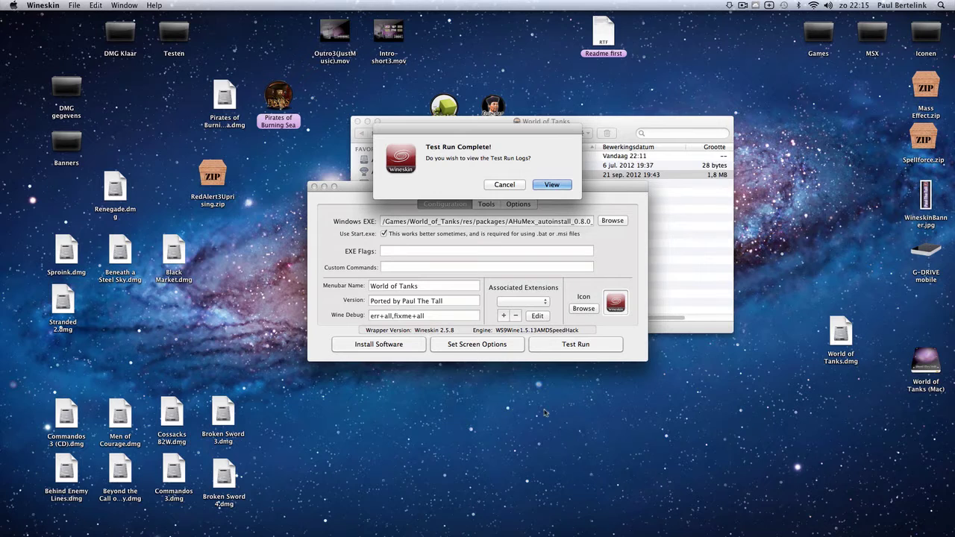
{"action": "left_click", "coordinate": [507, 186]}
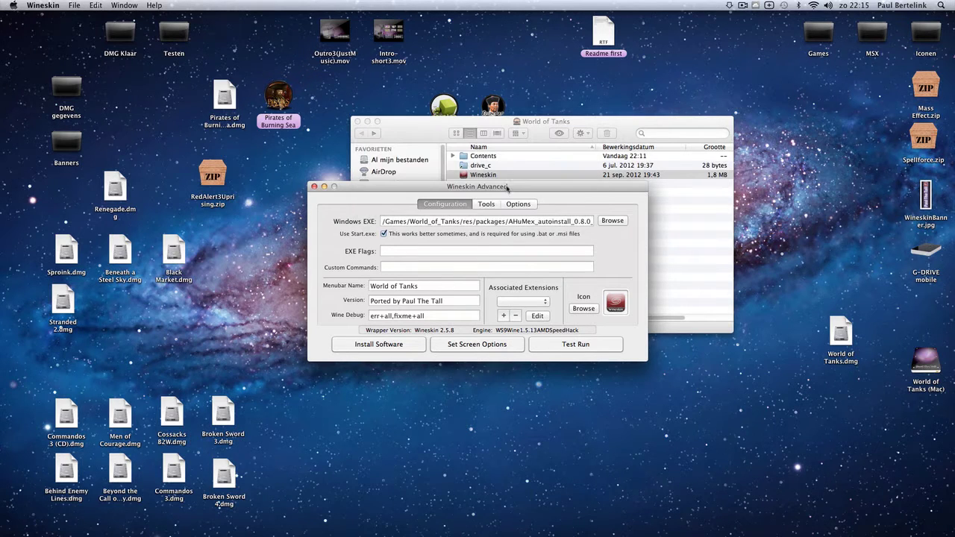
Step: Set the Windows EXE back to WOTLauncher.exe in Games/World_of_Tanks, turn off Use Start.exe and close the Wineskin settings
{"action": "left_click", "coordinate": [613, 221]}
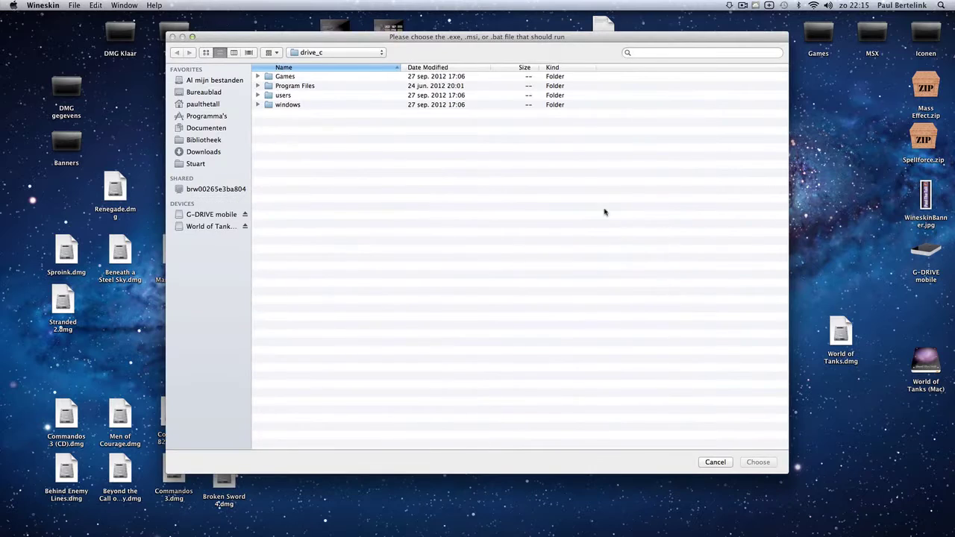
{"action": "double_click", "coordinate": [293, 86]}
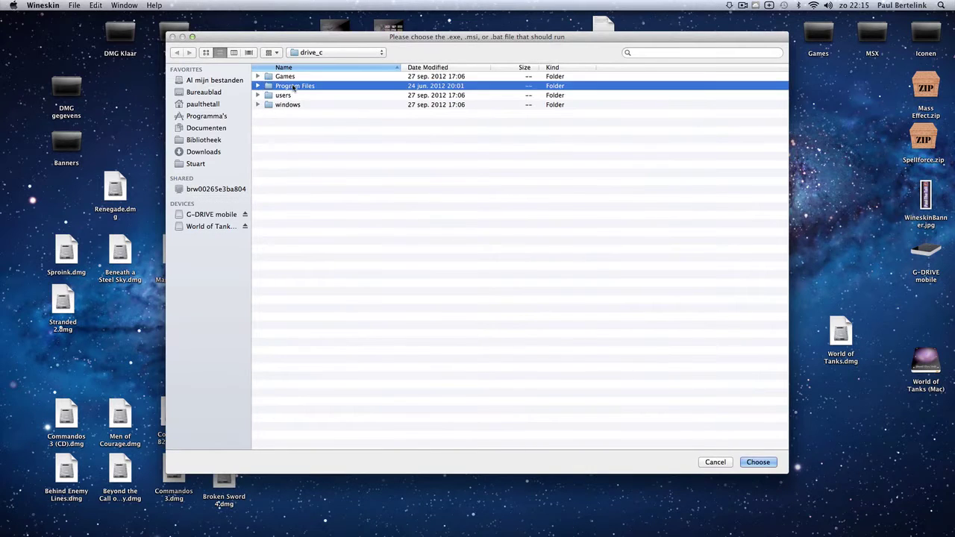
{"action": "left_click", "coordinate": [177, 53]}
{"action": "double_click", "coordinate": [281, 78]}
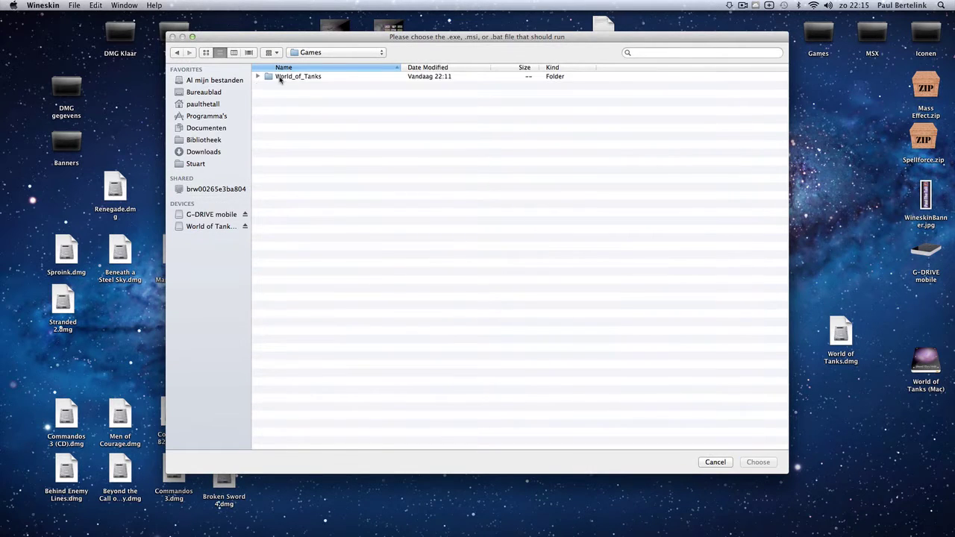
{"action": "double_click", "coordinate": [280, 77]}
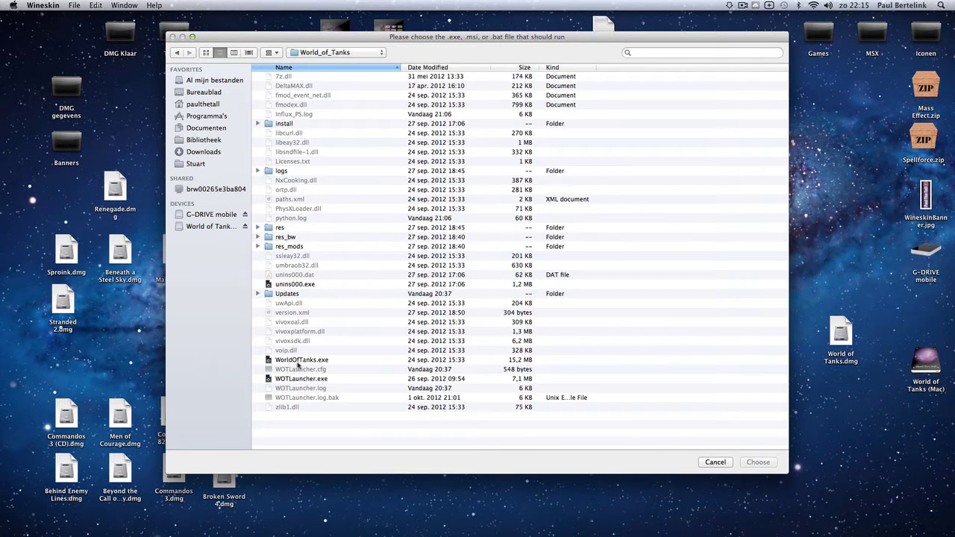
{"action": "left_click", "coordinate": [303, 379]}
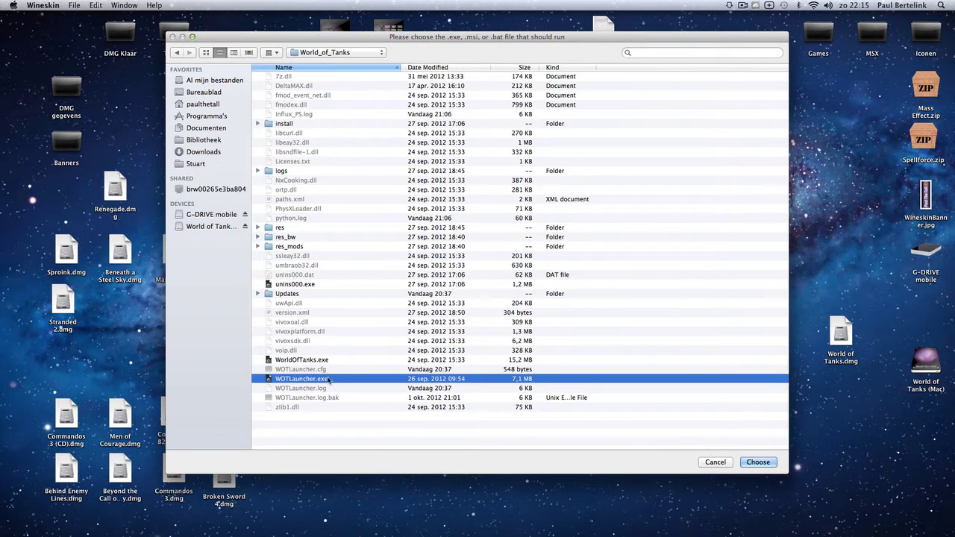
{"action": "left_click", "coordinate": [757, 463]}
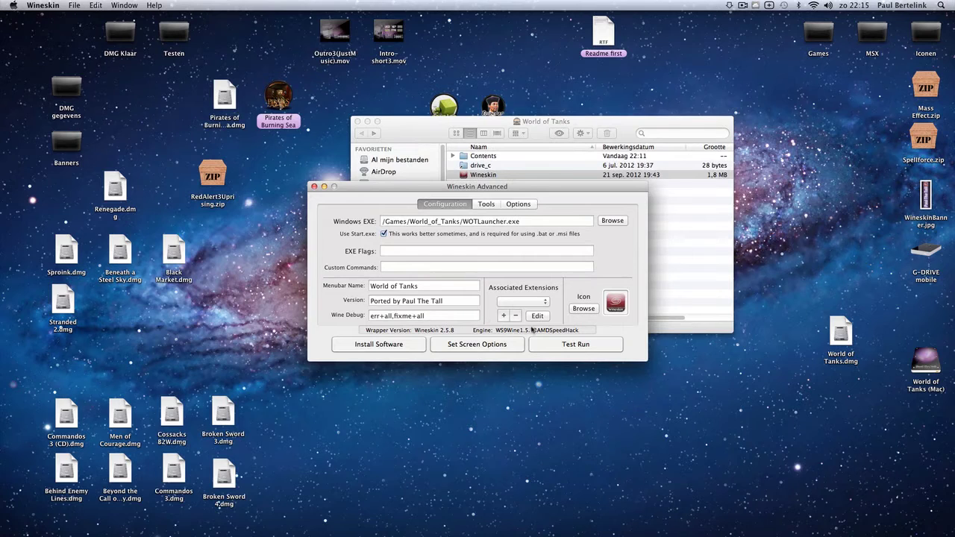
{"action": "left_click", "coordinate": [384, 235]}
{"action": "left_click", "coordinate": [314, 186]}
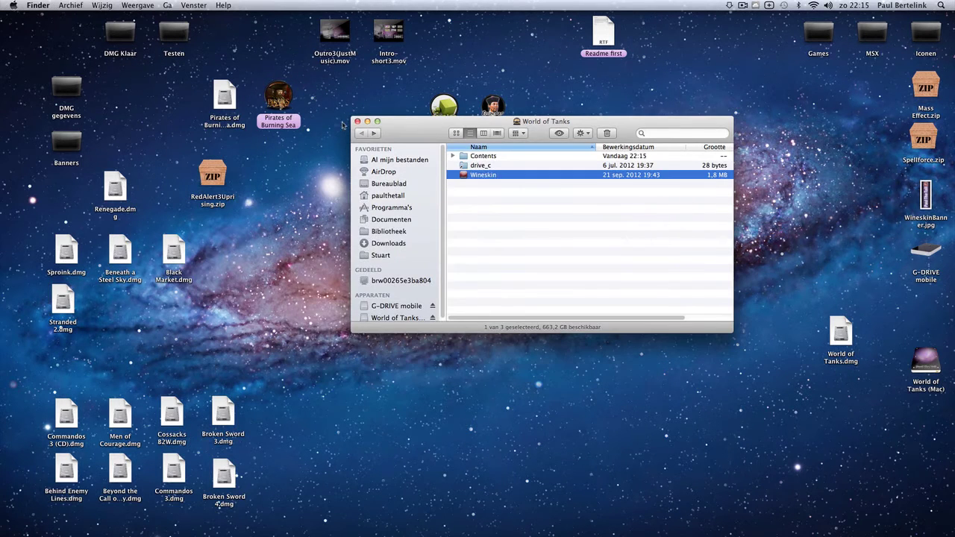
Step: Close the package window, launch World of Tanks from the desktop and start the game from its launcher
{"action": "left_click", "coordinate": [357, 121]}
{"action": "left_click_drag", "start_coordinate": [618, 302], "coordinate": [549, 306]}
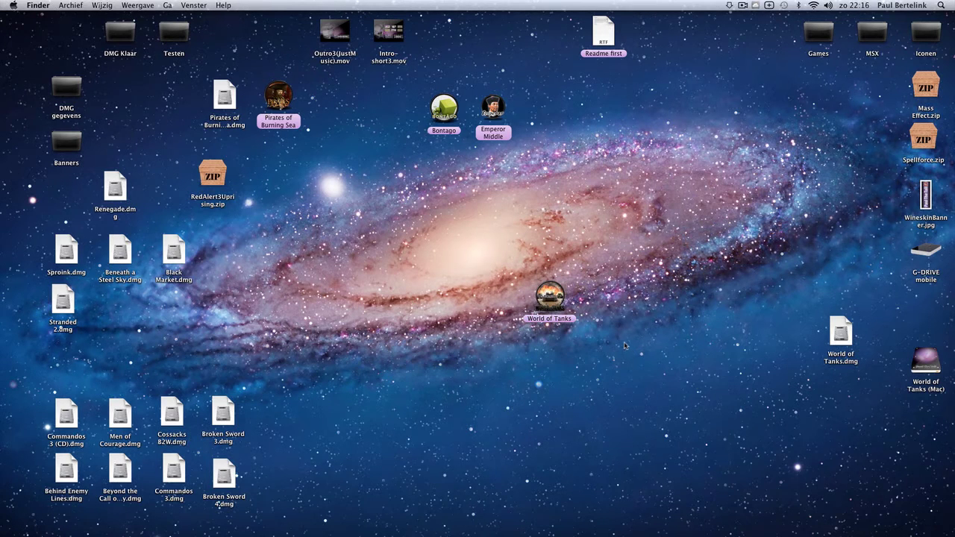
{"action": "left_click", "coordinate": [550, 298]}
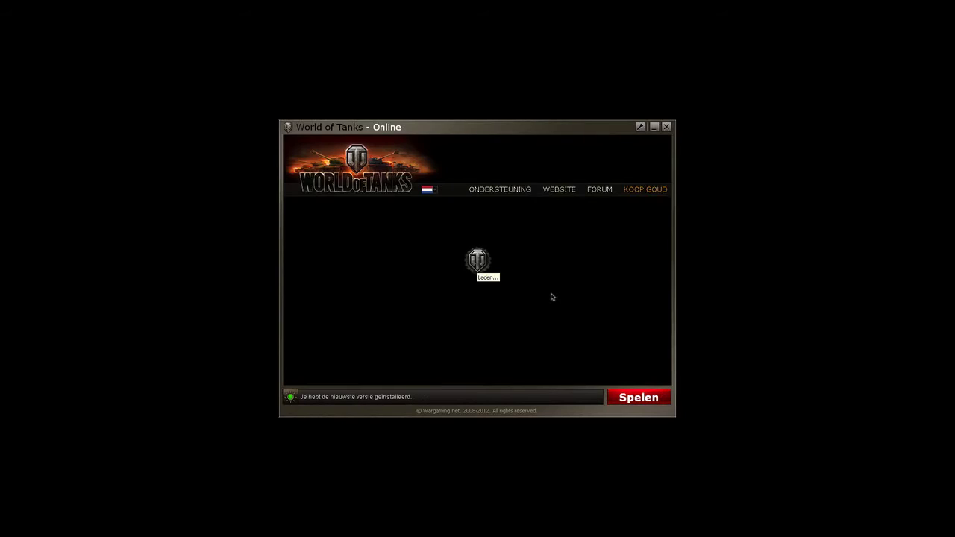
{"action": "left_click", "coordinate": [649, 399]}
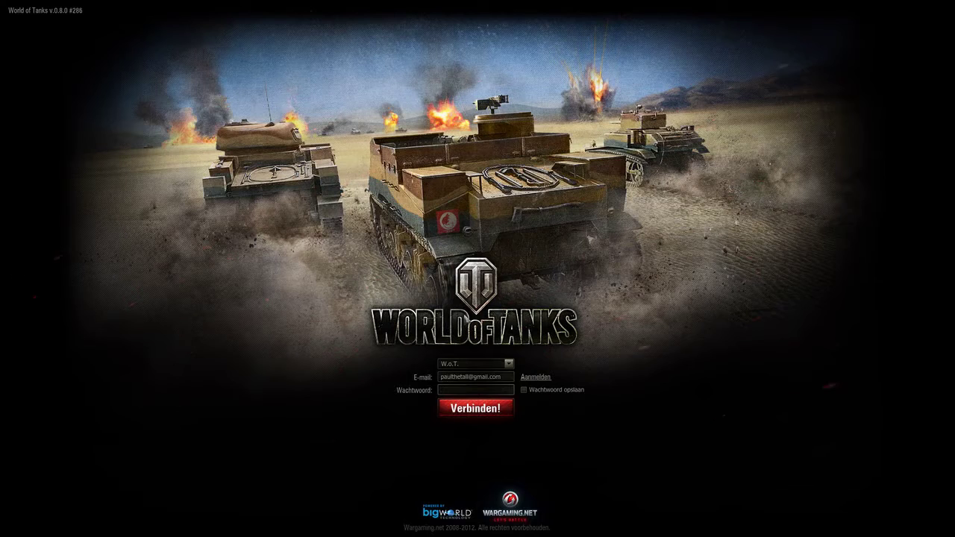
Step: Enter the account password on the World of Tanks login screen and connect to the server
{"action": "left_click", "coordinate": [454, 390]}
{"action": "type", "text": "*********"}
{"action": "key", "text": "Return"}
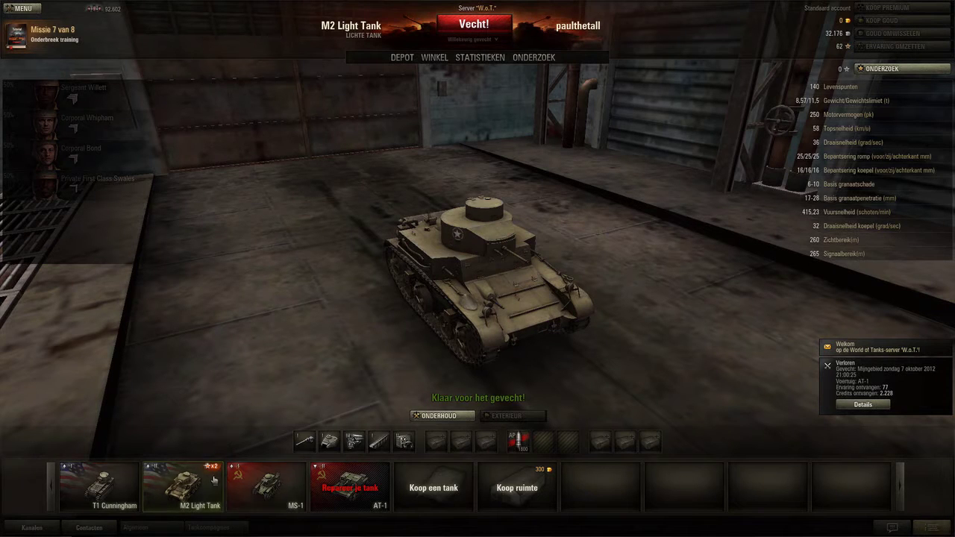
Step: Start a battle with the M2 Light Tank and set the camera to view the tank from behind during the countdown
{"action": "left_click", "coordinate": [476, 25]}
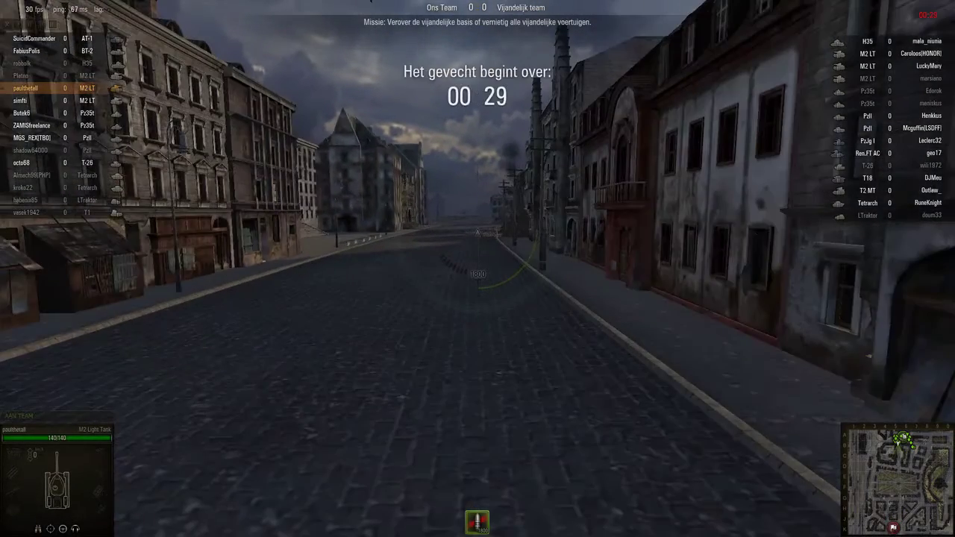
{"action": "scroll", "coordinate": [477, 269], "scroll_direction": "down", "scroll_amount": 5}
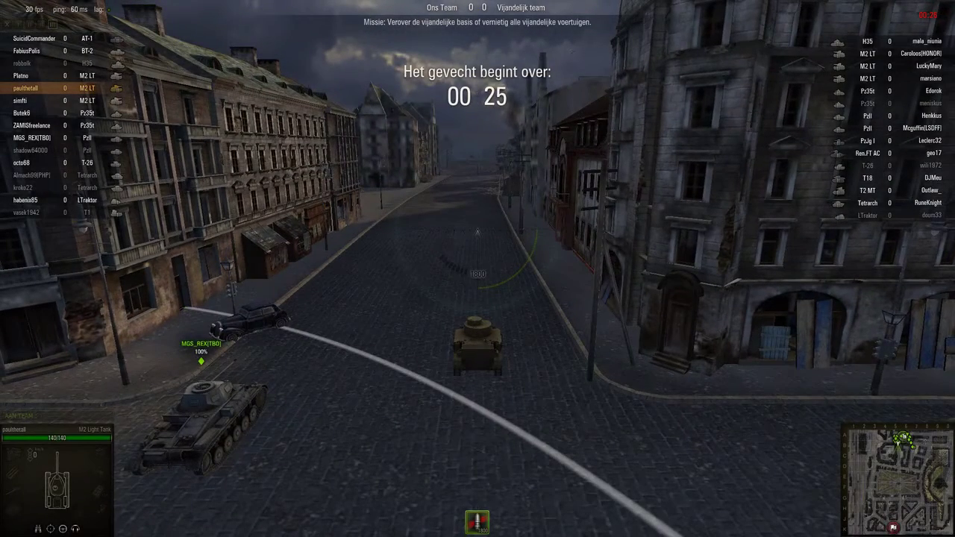
{"action": "scroll", "coordinate": [478, 269], "scroll_direction": "up", "scroll_amount": 3}
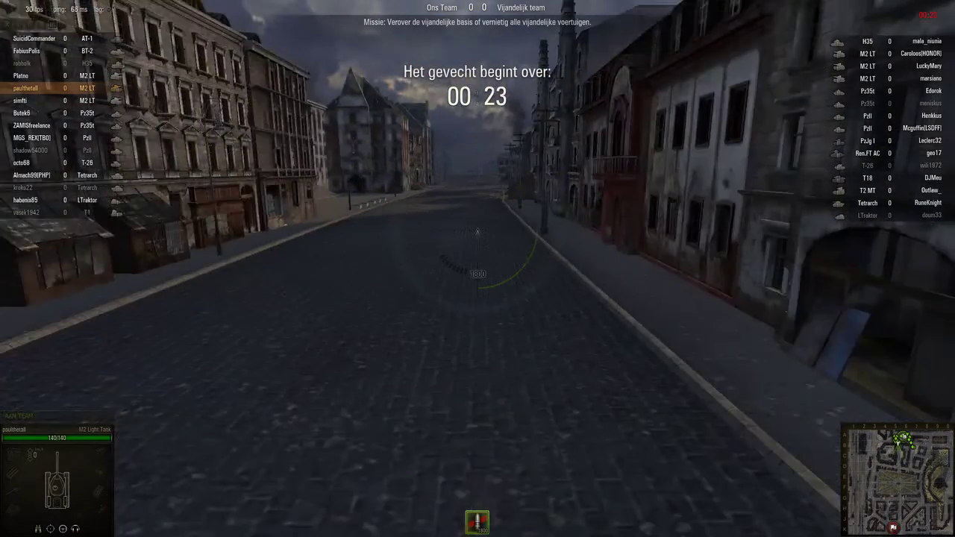
{"action": "scroll", "coordinate": [478, 269], "scroll_direction": "down", "scroll_amount": 3}
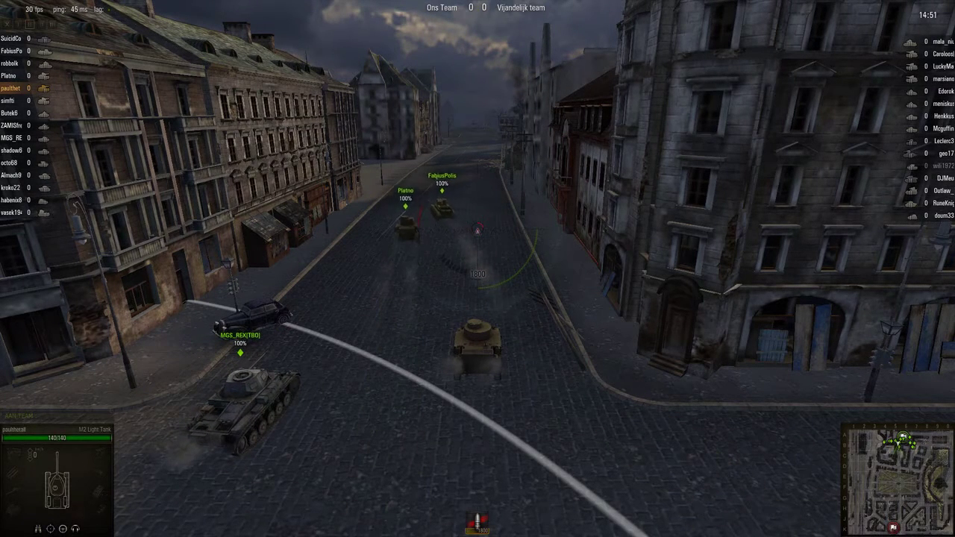
Step: Drive the M2 Light Tank forward along the cobbled street behind the allied tanks
{"action": "key", "text": "w"}
{"action": "key", "text": "w"}
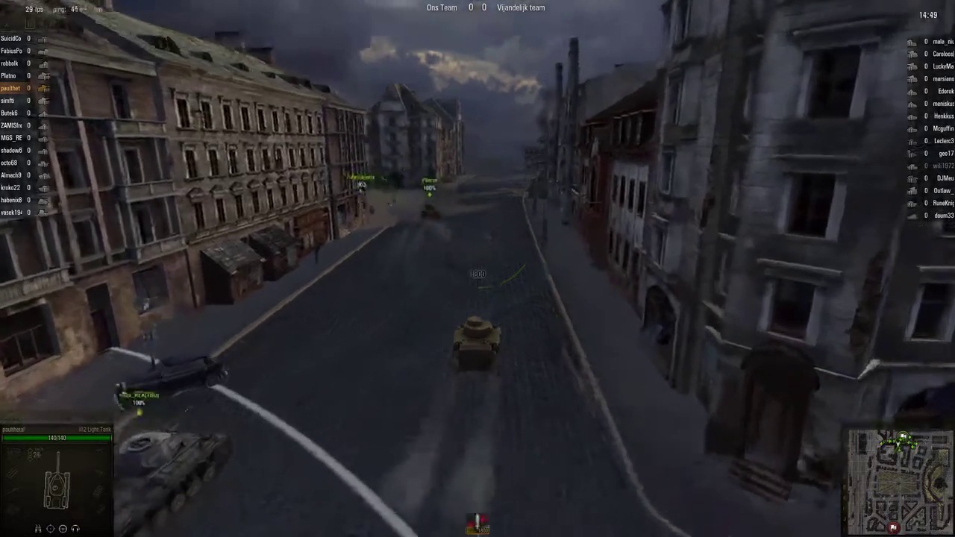
{"action": "key", "text": "w"}
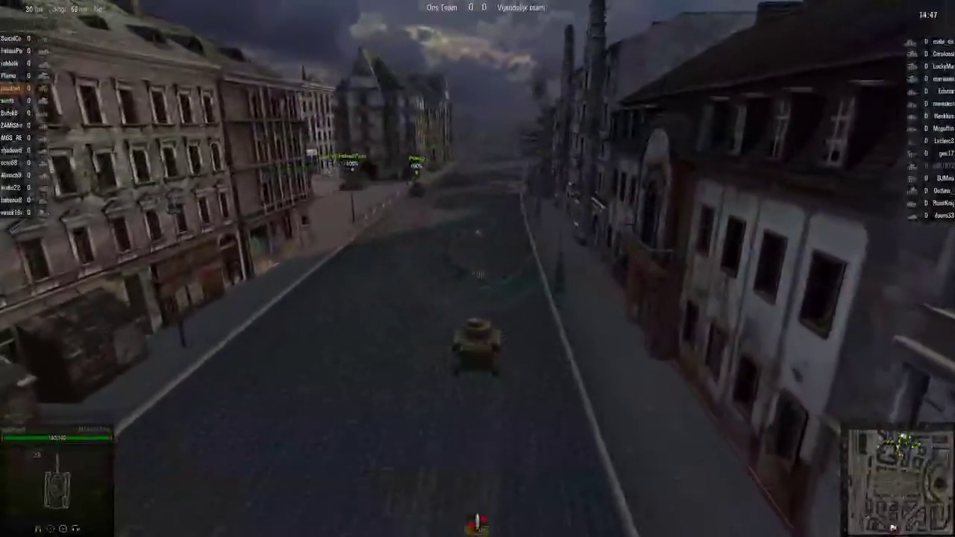
{"action": "key", "text": "w"}
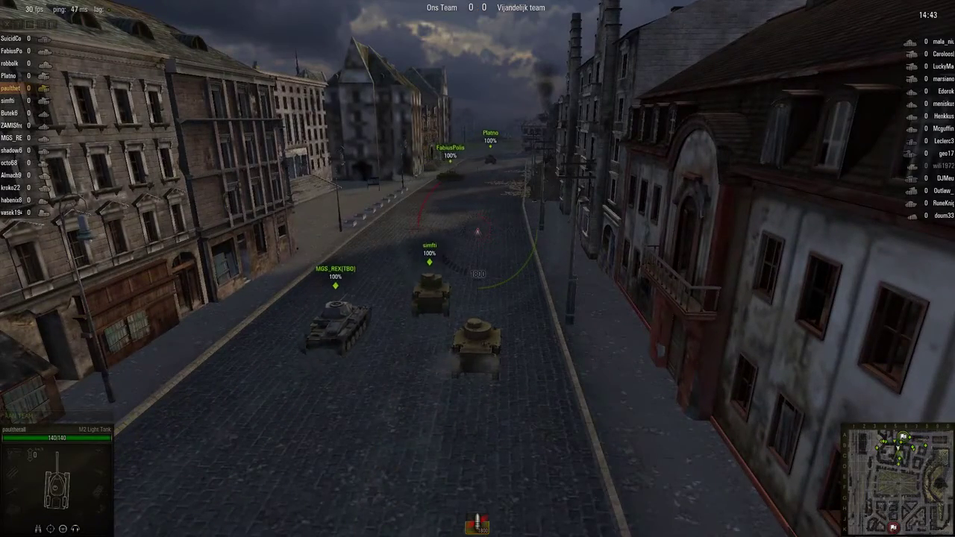
{"action": "key", "text": "w"}
{"action": "key", "text": "w"}
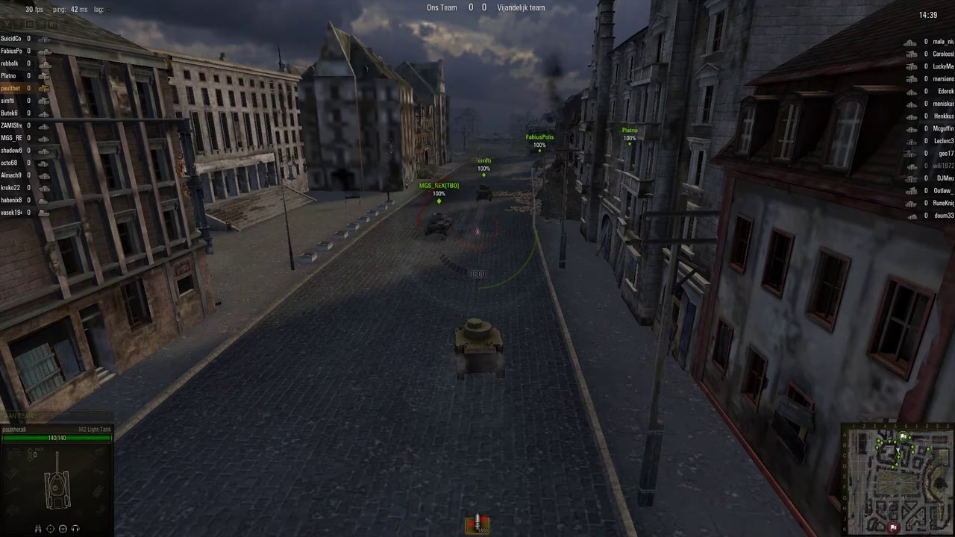
{"action": "key", "text": "w"}
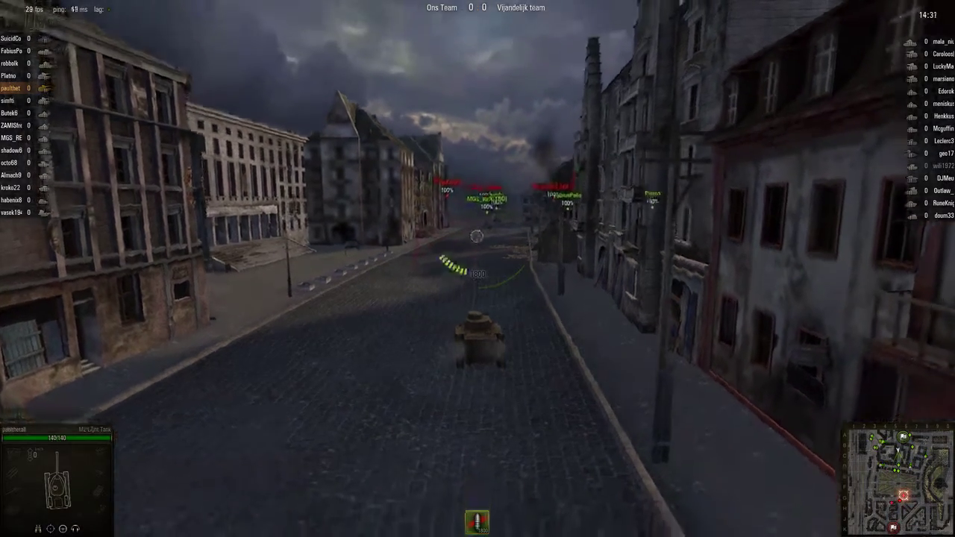
Step: Zoom into the sniper view and fire at the enemy tank beside the building down the street
{"action": "scroll", "coordinate": [477, 269], "scroll_direction": "up", "scroll_amount": 1}
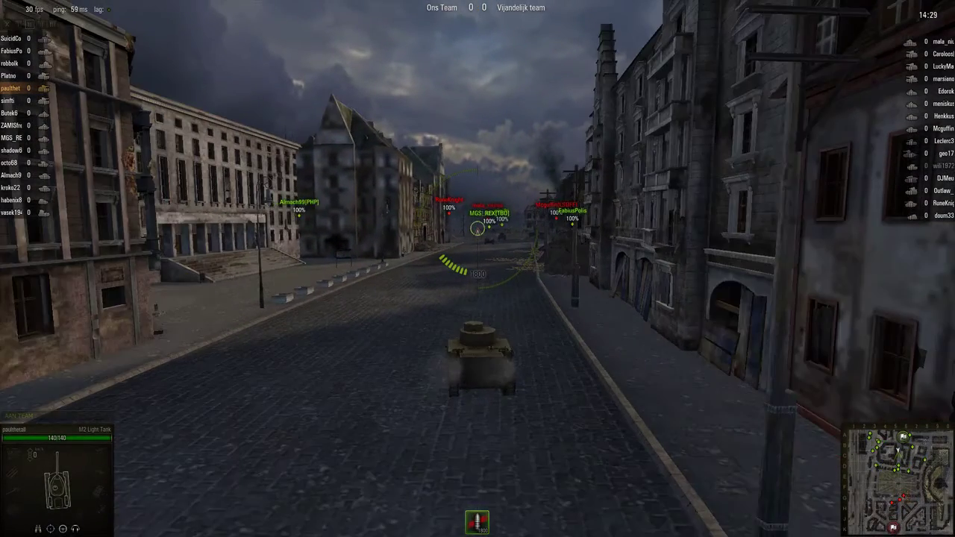
{"action": "scroll", "coordinate": [477, 269], "scroll_direction": "up", "scroll_amount": 2}
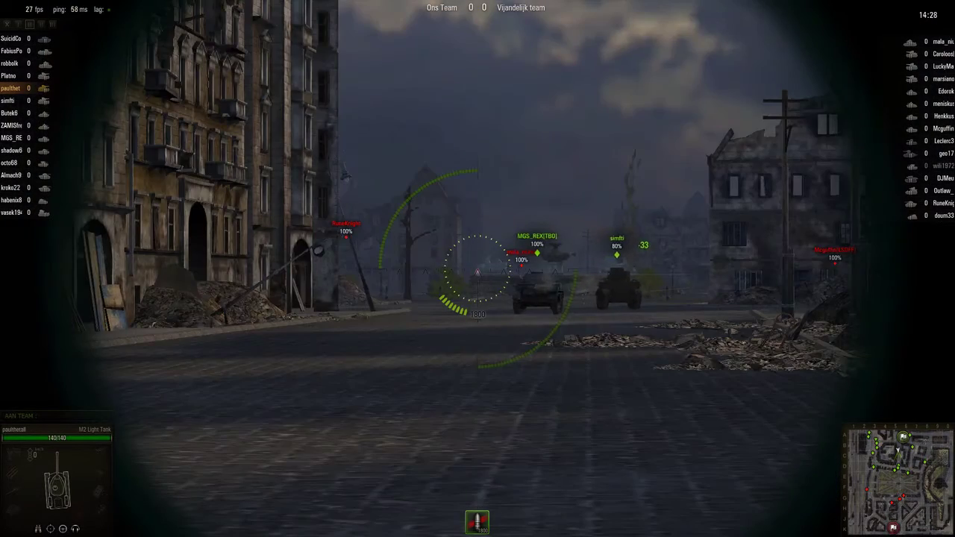
{"action": "scroll", "coordinate": [478, 268], "scroll_direction": "up", "scroll_amount": 1}
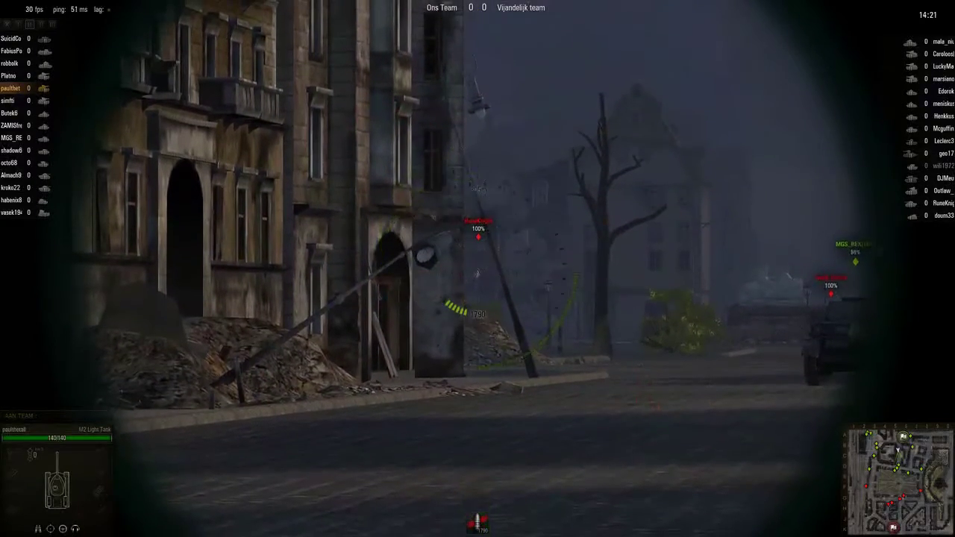
{"action": "left_click", "coordinate": [478, 265]}
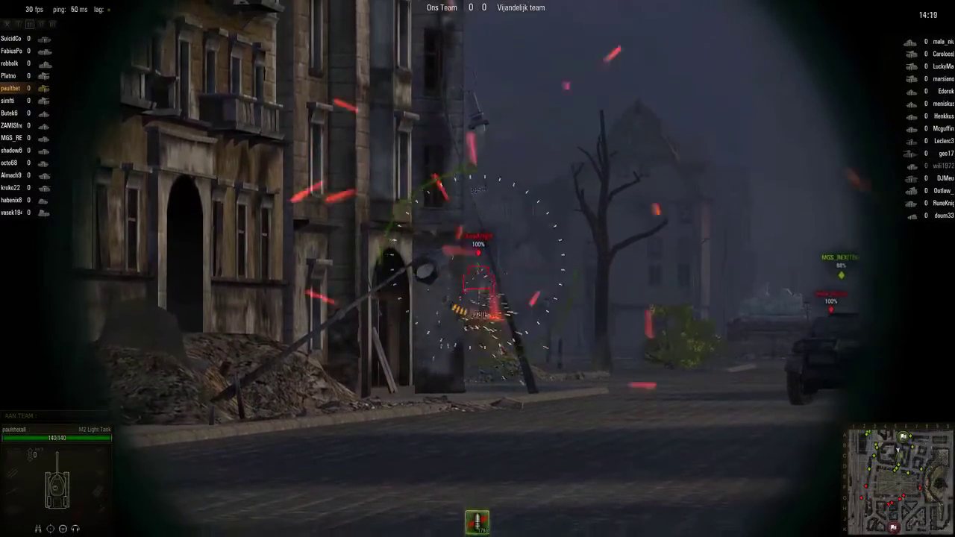
{"action": "left_click", "coordinate": [477, 265]}
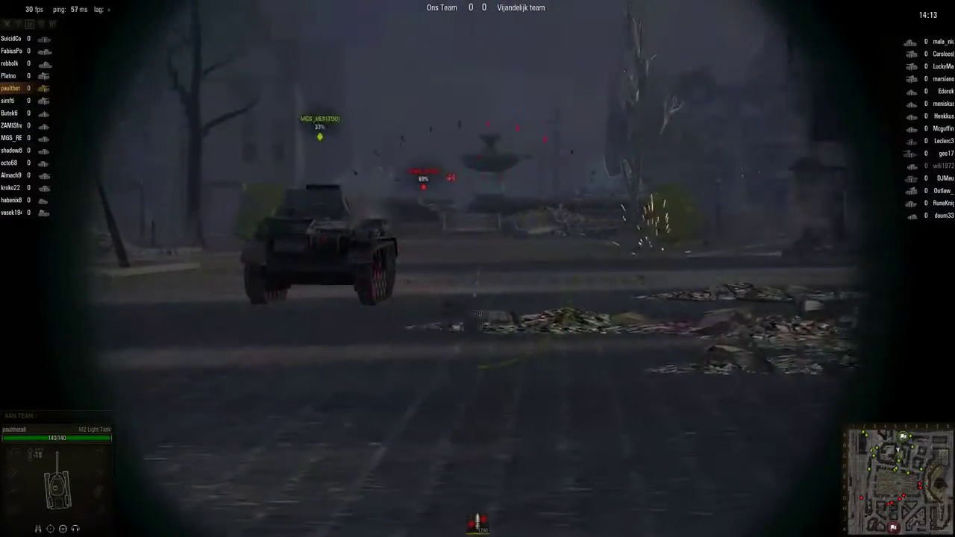
Step: Reverse the tank up the street, return to the sniper view and fire at the enemy near the fountain
{"action": "key", "text": "shift"}
{"action": "key", "text": "s"}
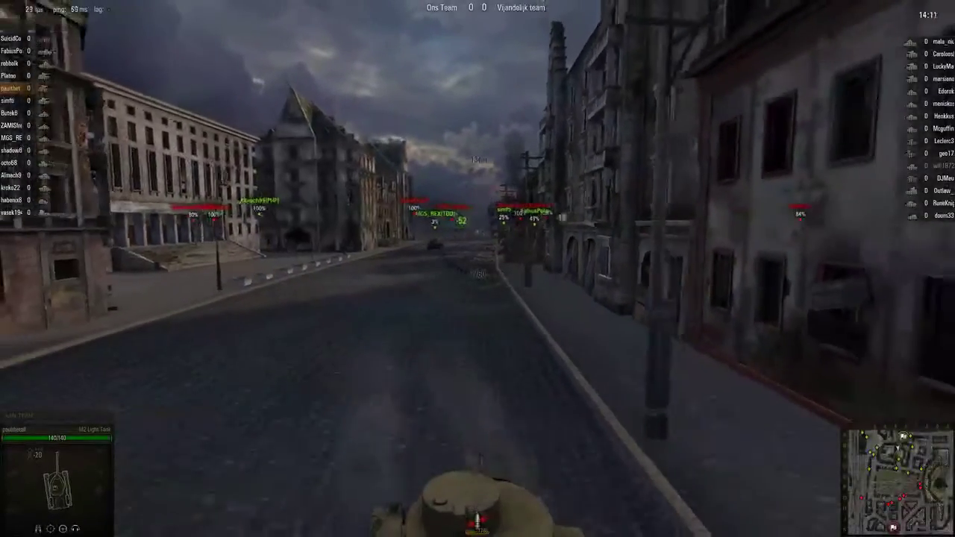
{"action": "key", "text": "s"}
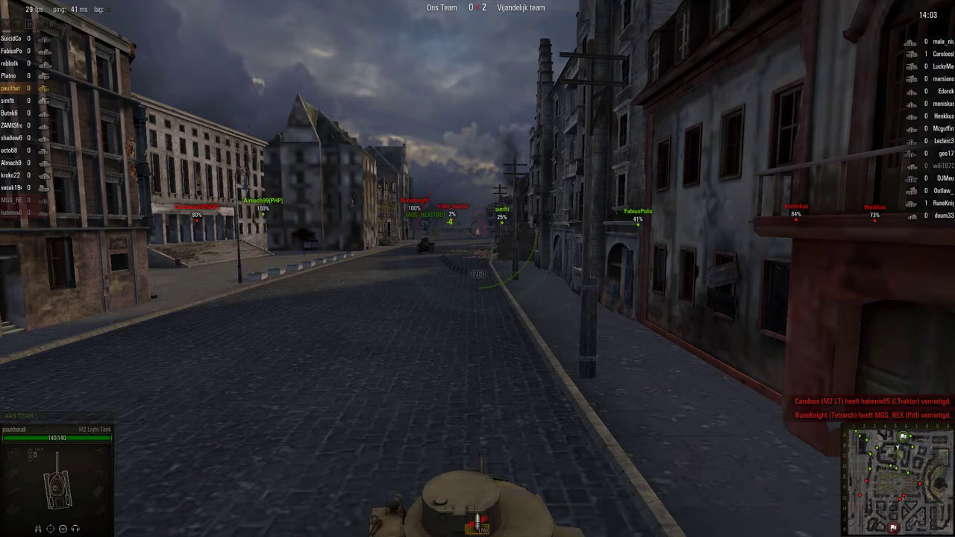
{"action": "key", "text": "shift"}
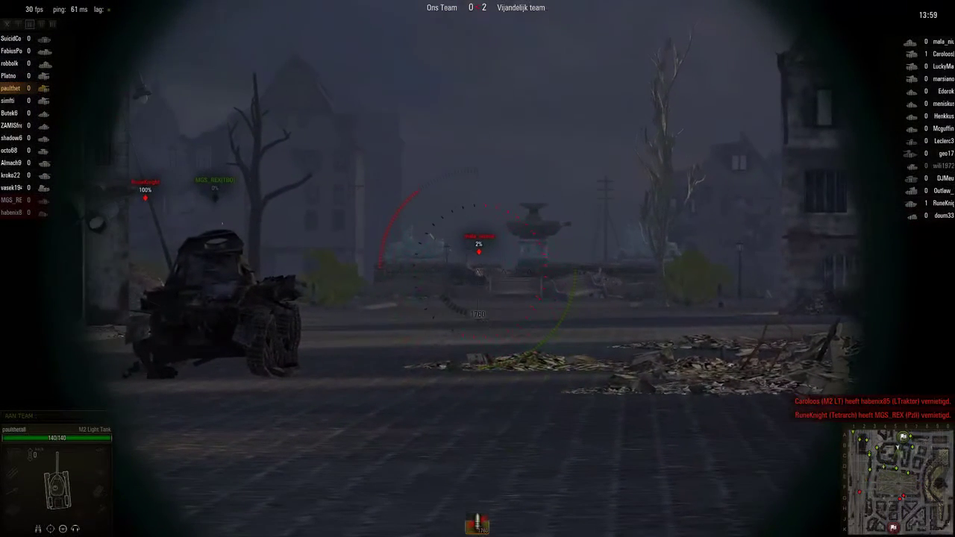
{"action": "left_click", "coordinate": [478, 272]}
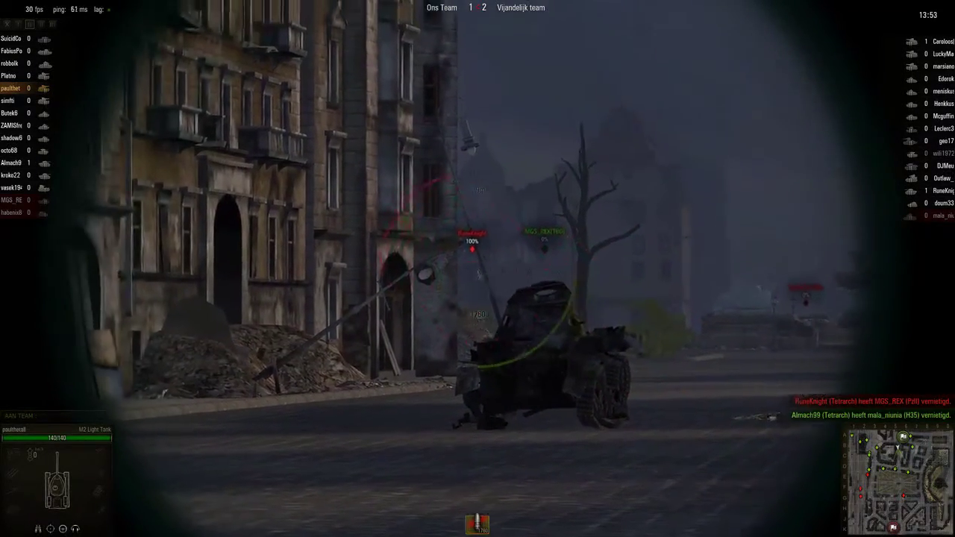
Step: Fire repeatedly in sniper view at the enemy beside the building past the wreck and the one near the rubble
{"action": "left_click", "coordinate": [478, 272]}
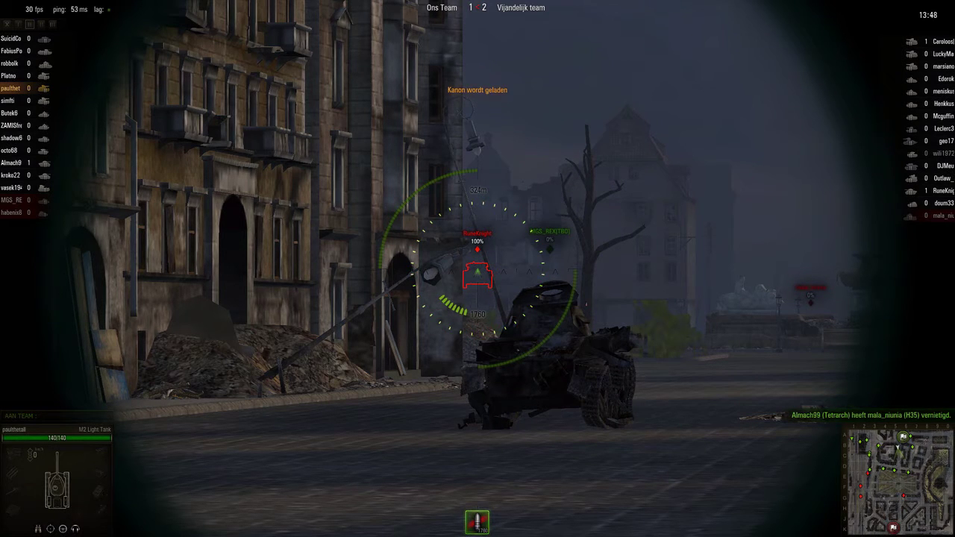
{"action": "left_click", "coordinate": [477, 276]}
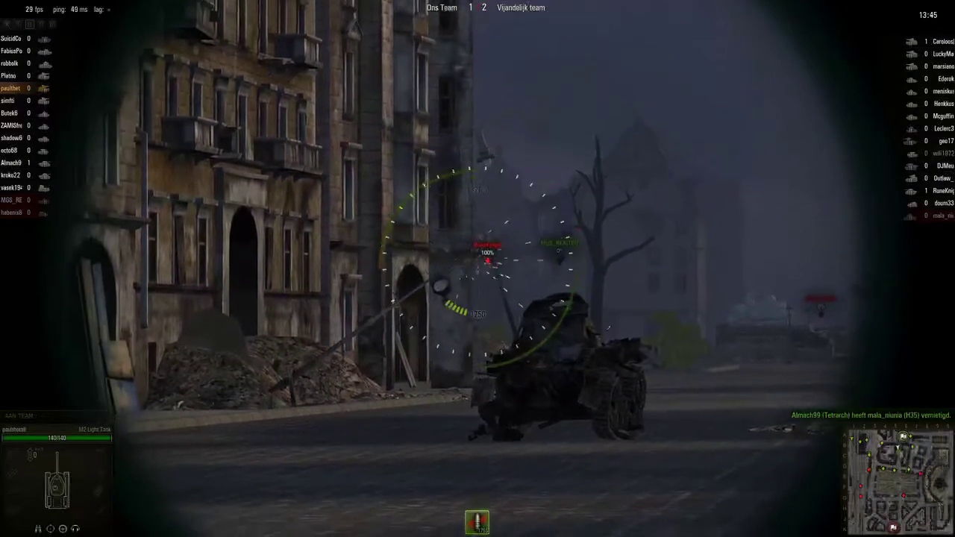
{"action": "left_click", "coordinate": [478, 277]}
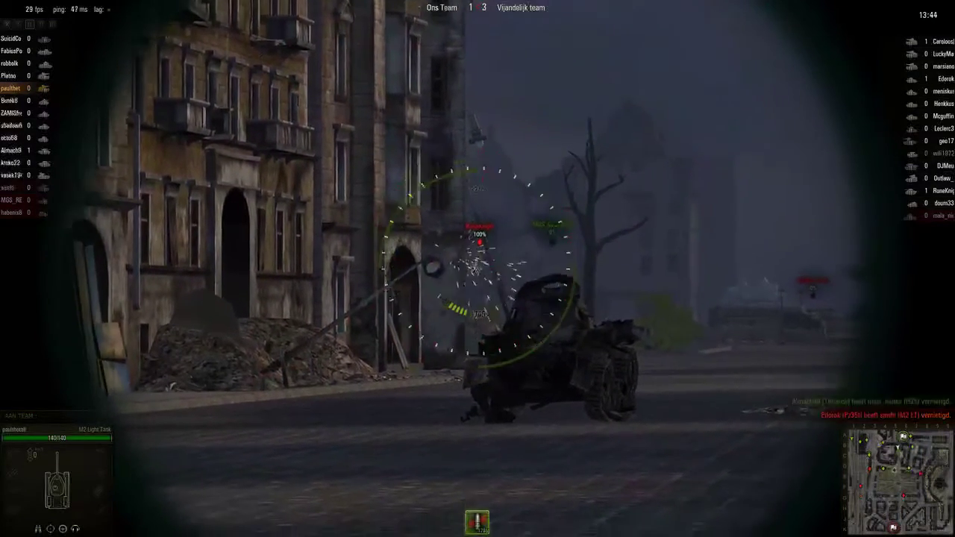
{"action": "left_click", "coordinate": [472, 282]}
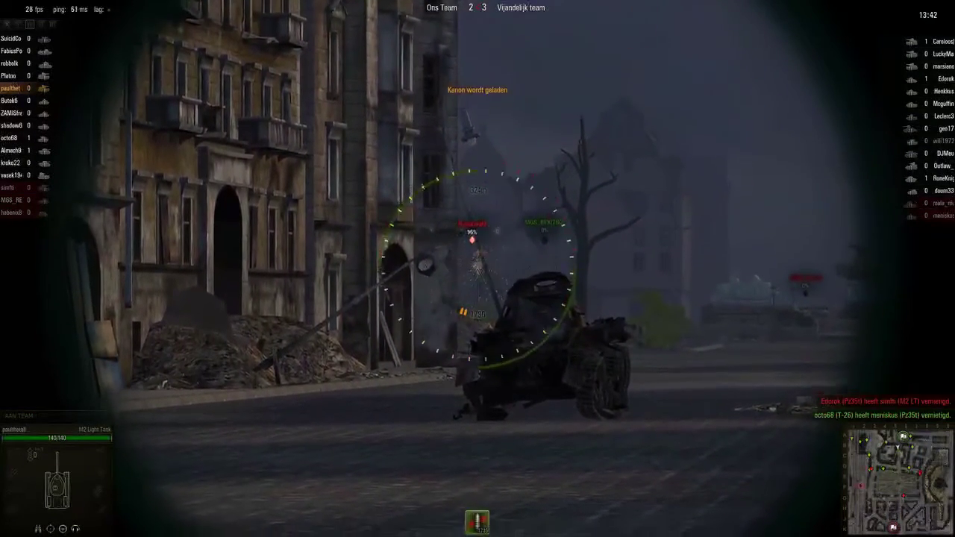
{"action": "left_click", "coordinate": [478, 269]}
{"action": "left_click", "coordinate": [477, 269]}
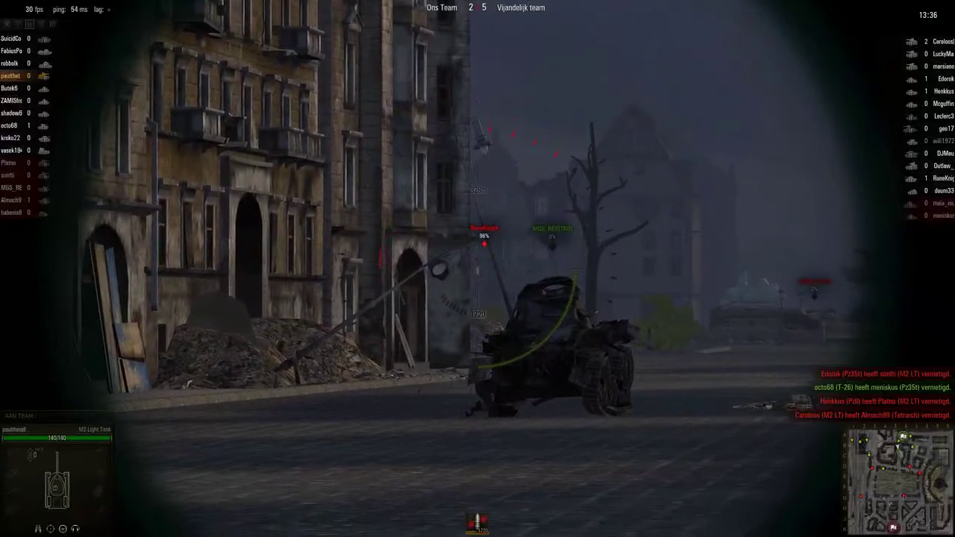
{"action": "left_click", "coordinate": [478, 273]}
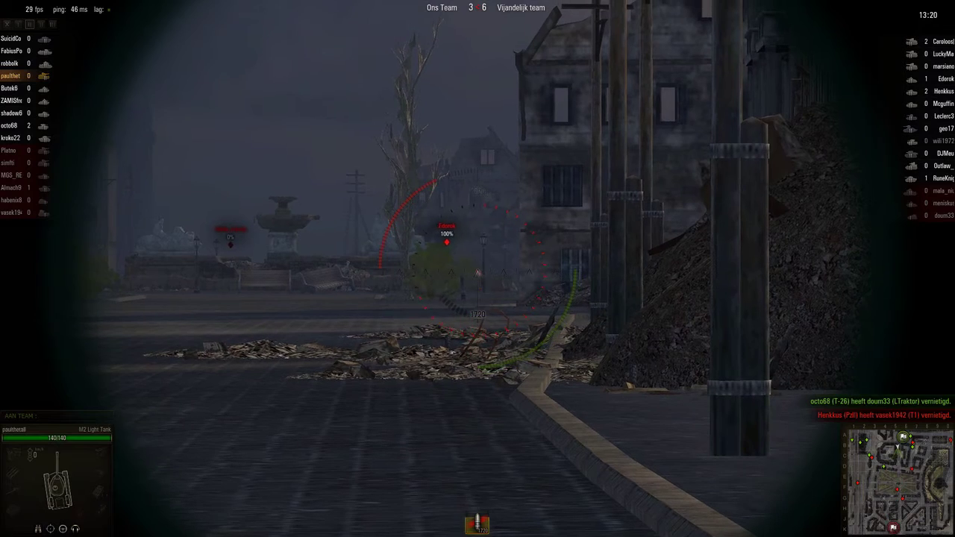
{"action": "left_click", "coordinate": [477, 273]}
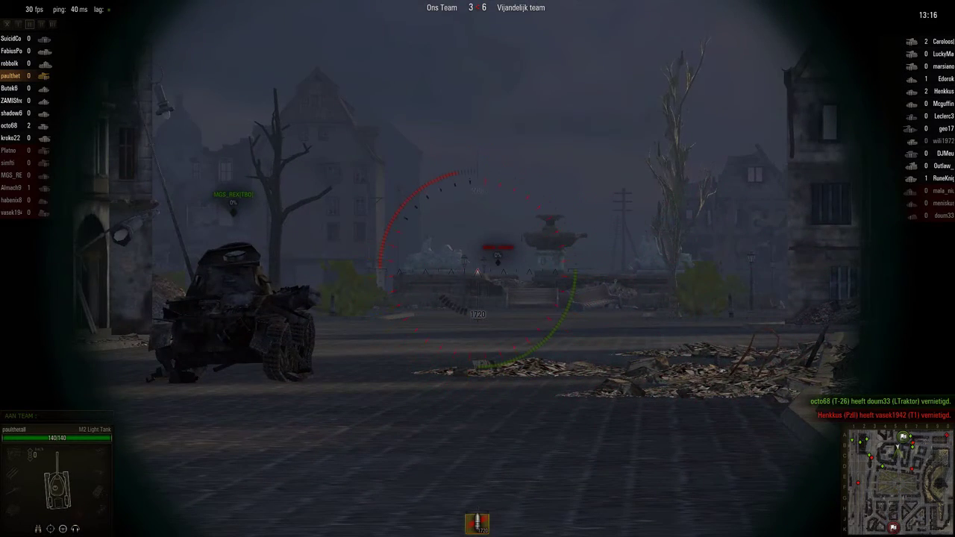
Step: Reposition the tank, fire in sniper view at the enemy behind the iron fence and return to the outside view to keep fighting
{"action": "key", "text": "shift"}
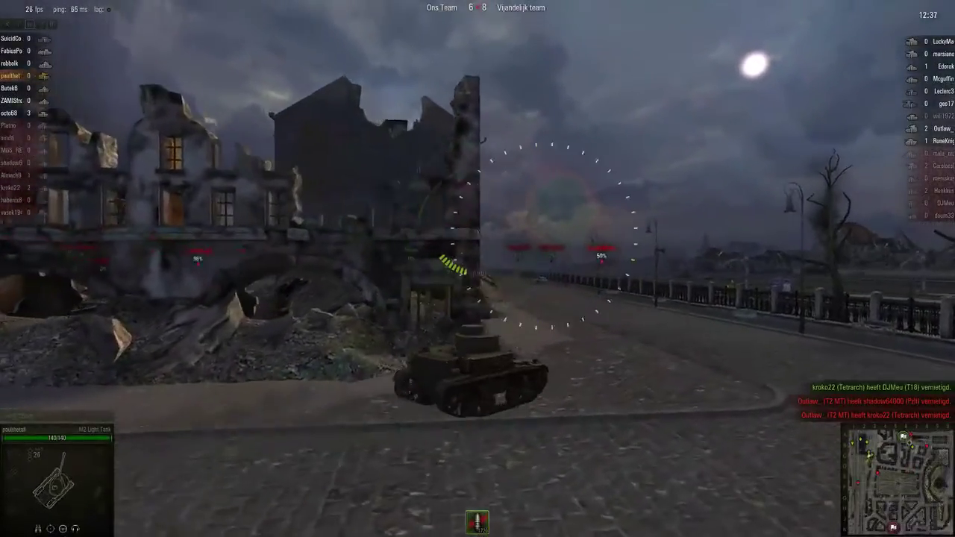
{"action": "key", "text": "shift"}
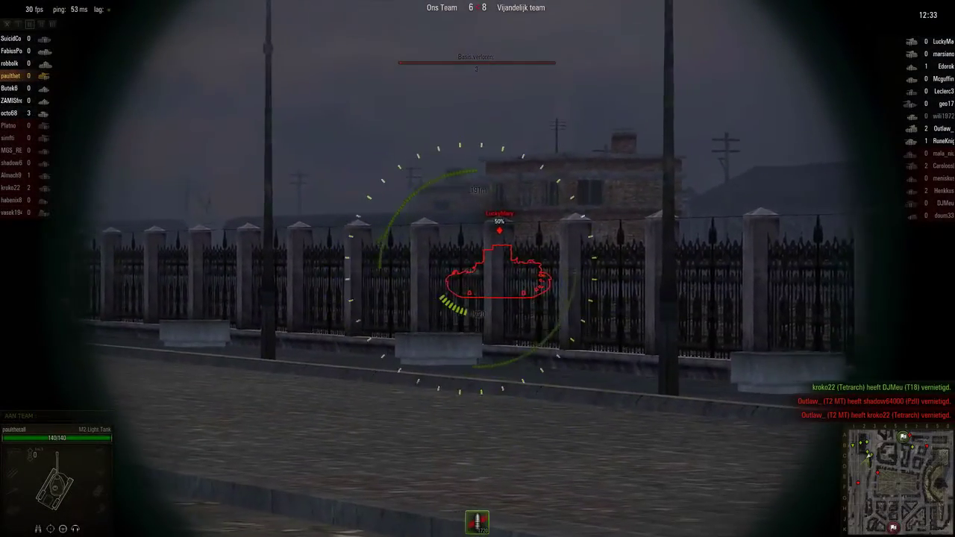
{"action": "left_click", "coordinate": [478, 268]}
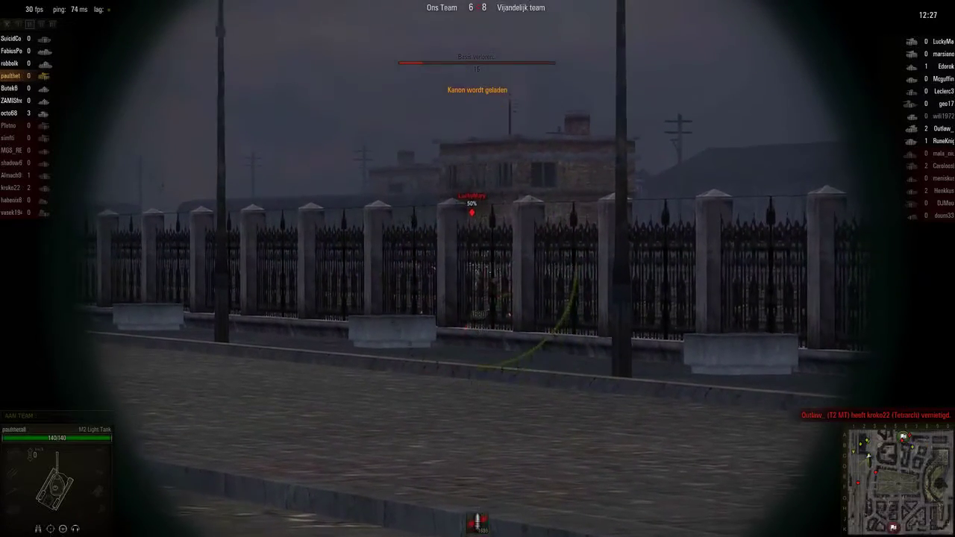
{"action": "scroll", "coordinate": [478, 269], "scroll_direction": "down", "scroll_amount": 2}
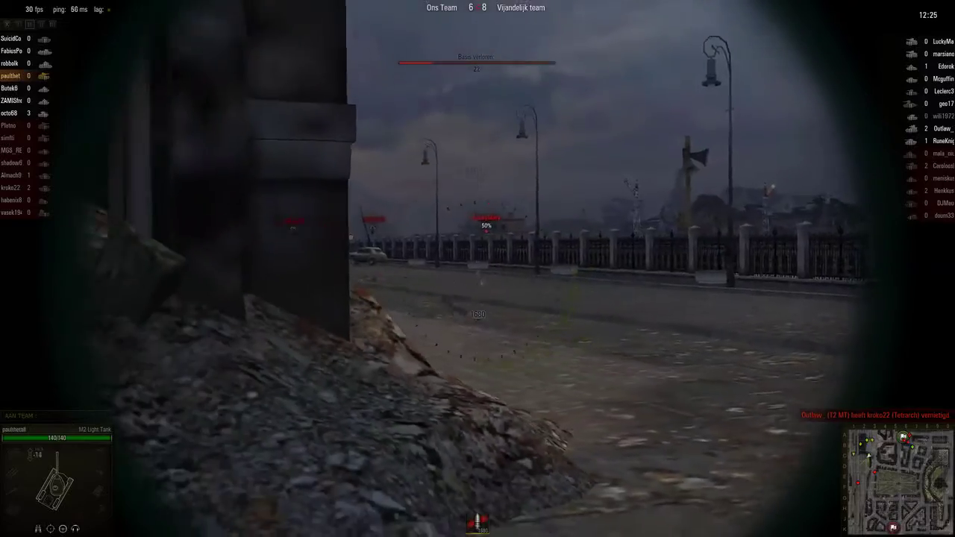
{"action": "scroll", "coordinate": [478, 269], "scroll_direction": "down", "scroll_amount": 2}
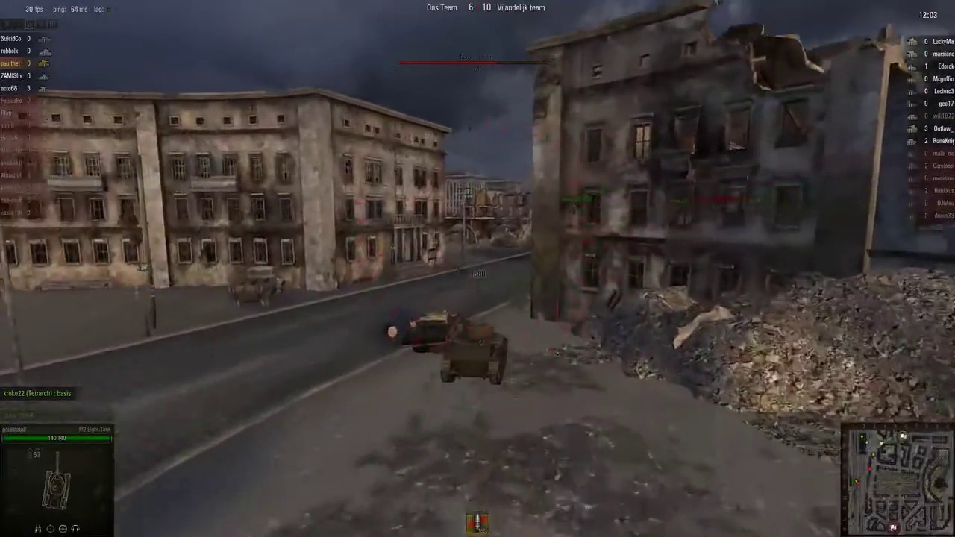
{"action": "left_click", "coordinate": [478, 274]}
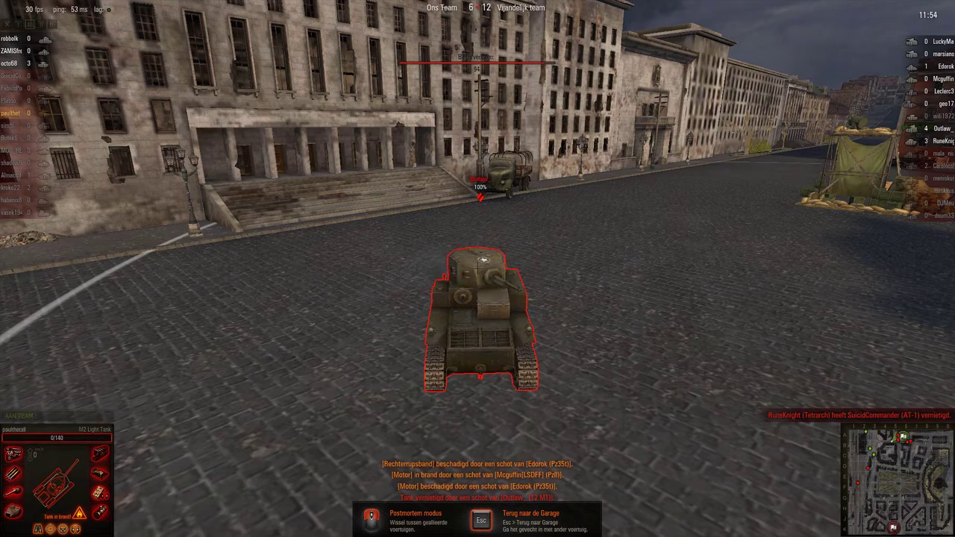
Step: Leave the battle for the garage and open the maintenance window of the destroyed M2 Light Tank
{"action": "left_click", "coordinate": [477, 268]}
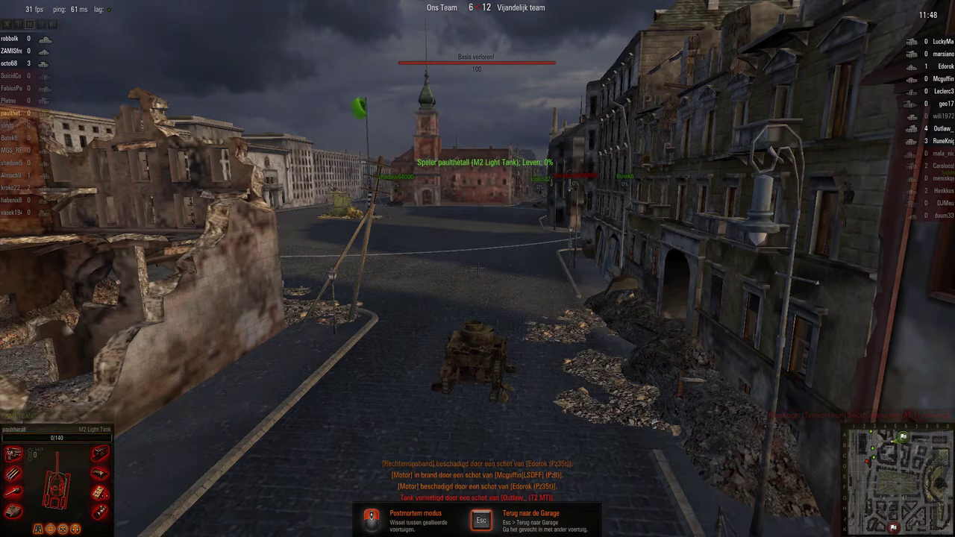
{"action": "key", "text": "Escape"}
{"action": "left_click", "coordinate": [478, 245]}
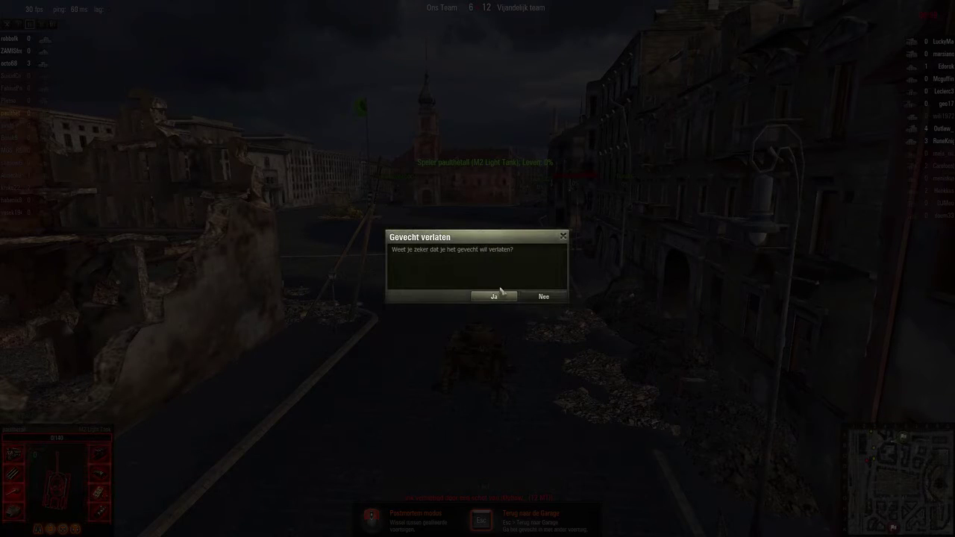
{"action": "left_click", "coordinate": [501, 295]}
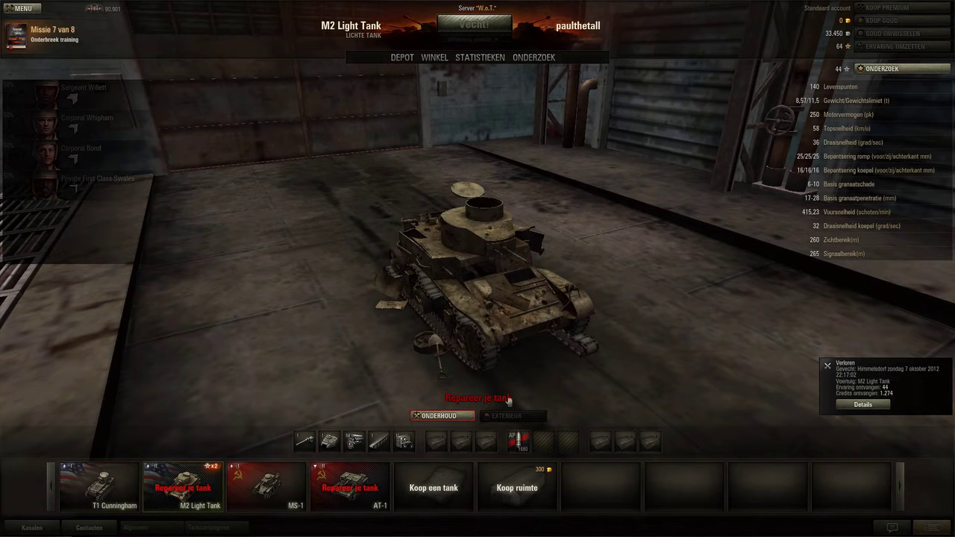
{"action": "left_click", "coordinate": [440, 415]}
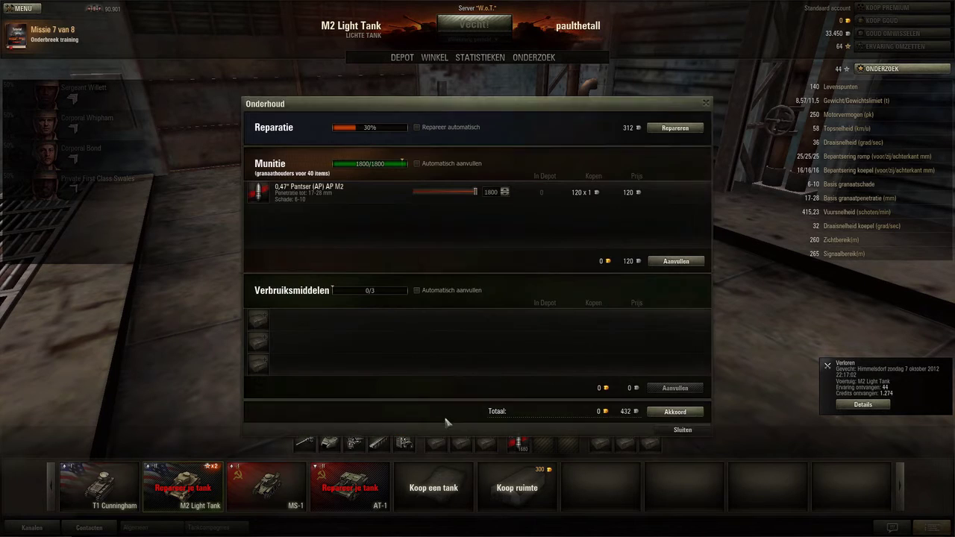
Step: Repair the M2 Light Tank and refill its AP M2 ammunition, accepting the purchase confirmation
{"action": "left_click", "coordinate": [675, 412]}
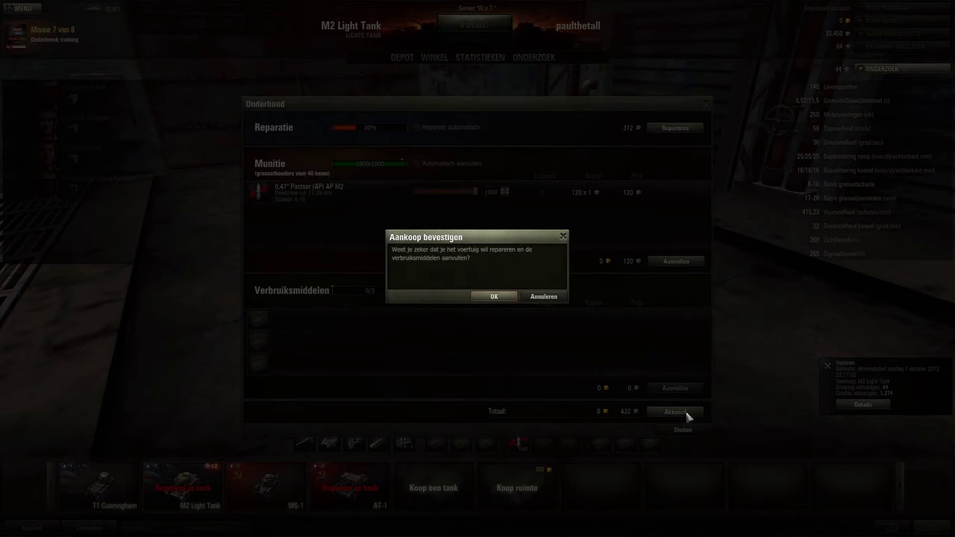
{"action": "left_click", "coordinate": [494, 296]}
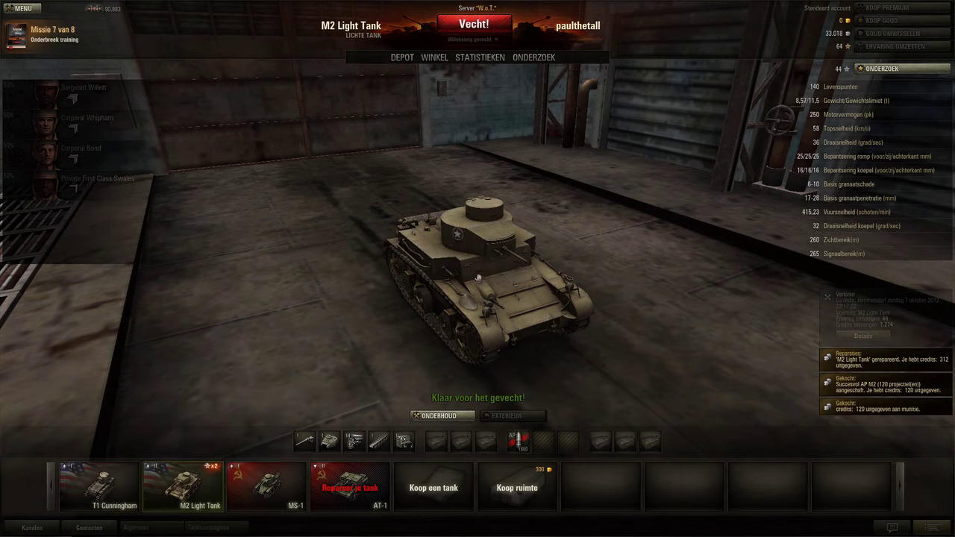
Step: Quit World of Tanks from the garage and confirm leaving the game to return to the Mac desktop
{"action": "left_click", "coordinate": [22, 9]}
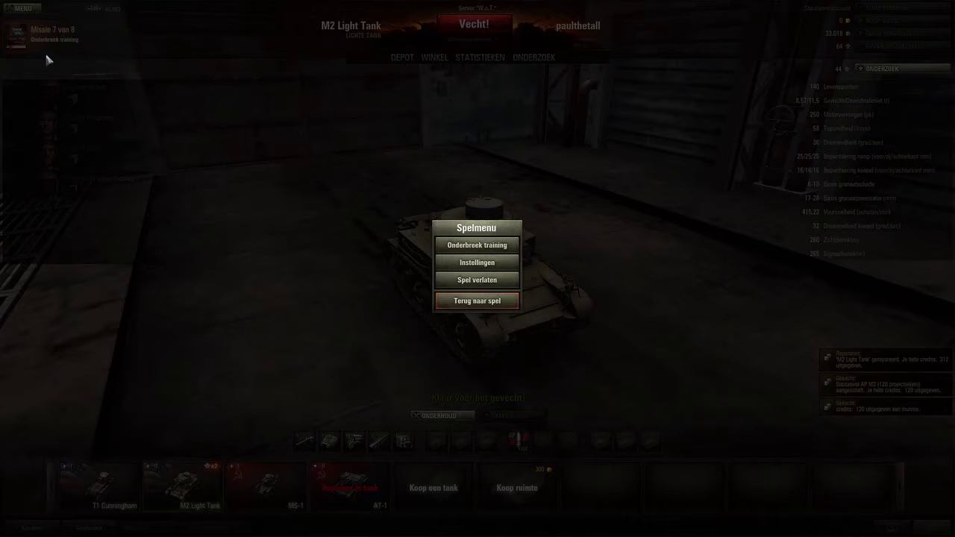
{"action": "left_click", "coordinate": [482, 280]}
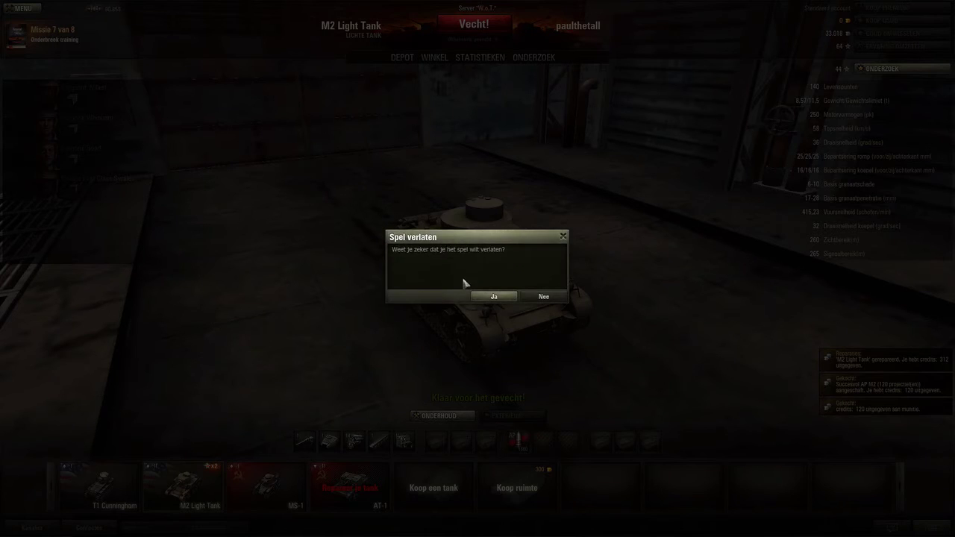
{"action": "left_click", "coordinate": [501, 297]}
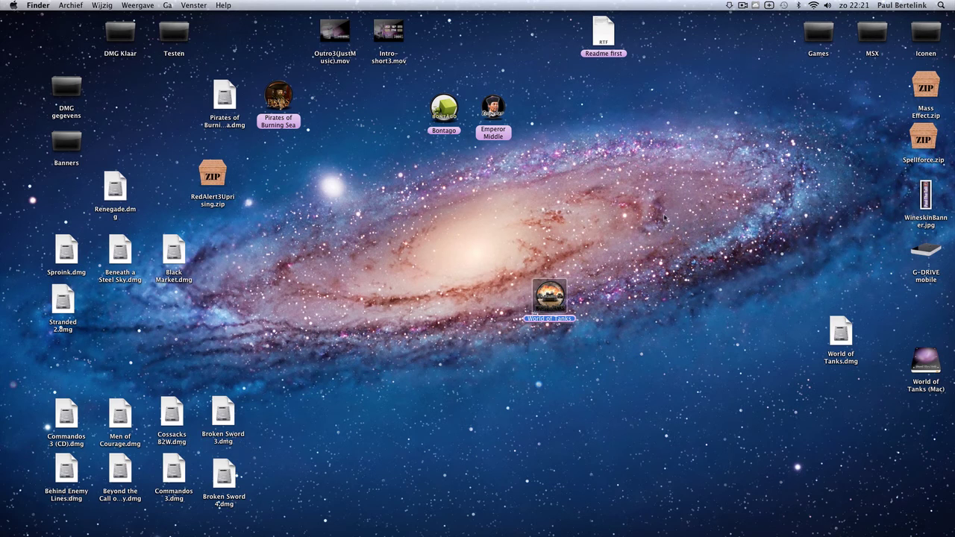
{"action": "left_click", "coordinate": [743, 6]}
{"action": "left_click", "coordinate": [755, 27]}
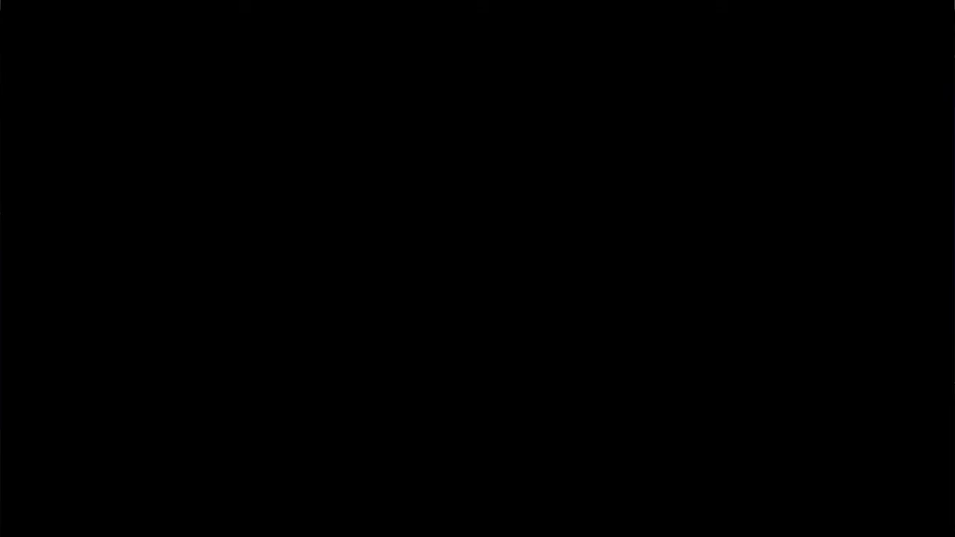